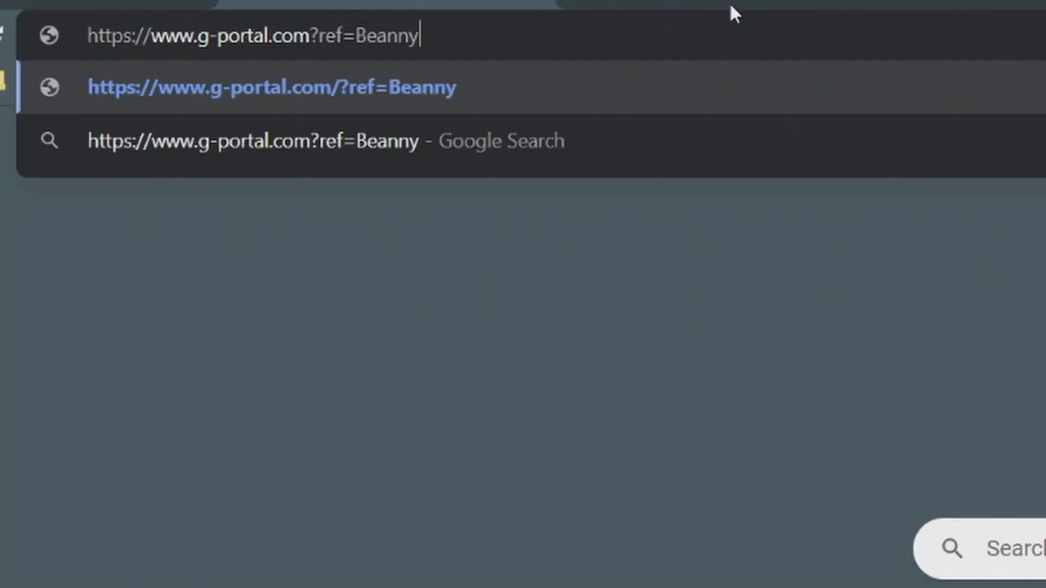
key(Return)
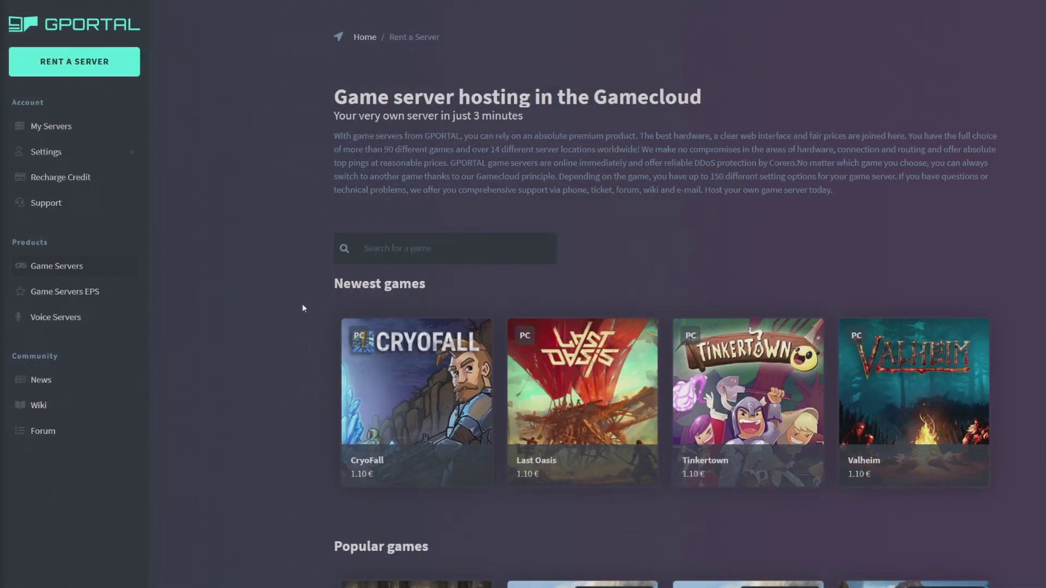
scroll(311, 299, down, 5)
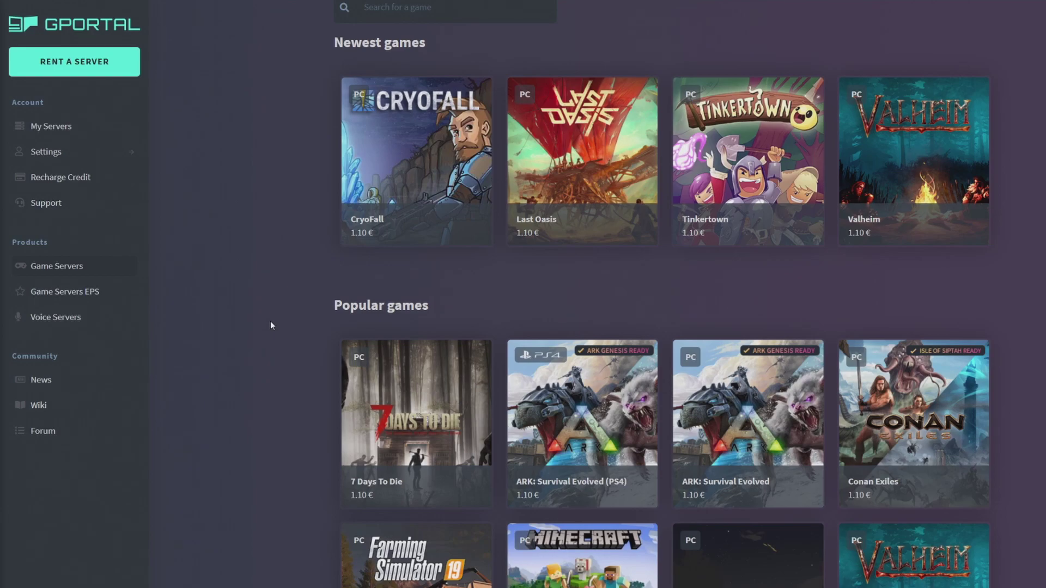
scroll(271, 325, down, 5)
scroll(322, 312, down, 10)
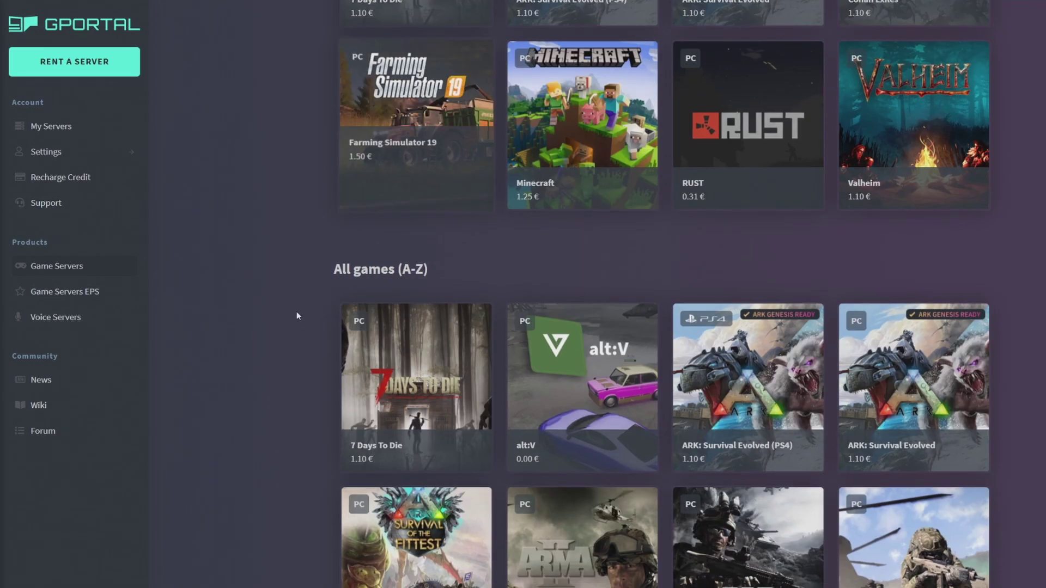
scroll(270, 342, up, 20)
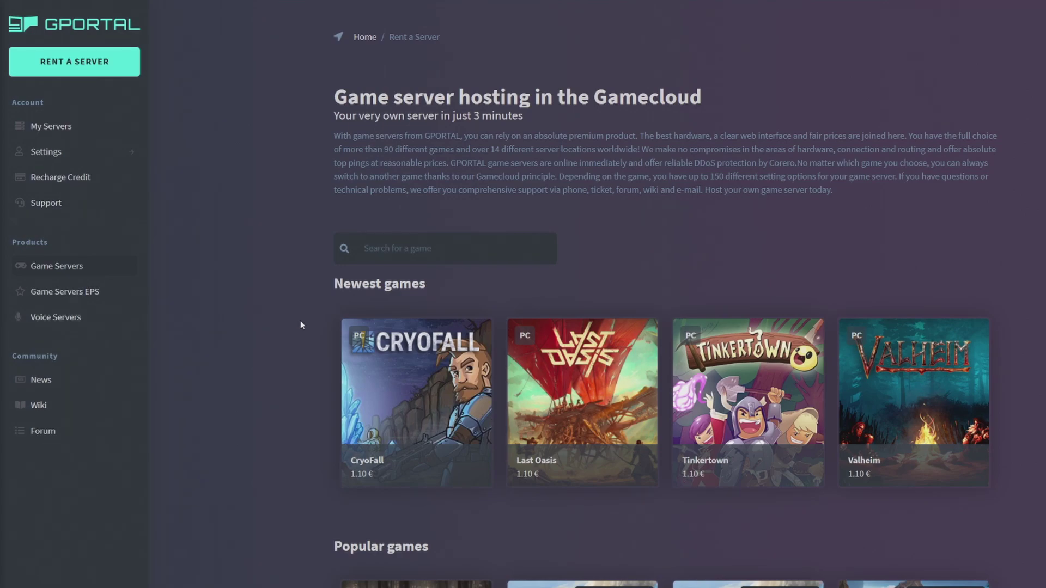
Open the PC hosting offer for ARK: Survival Evolved and start an order with a custom configuration.
scroll(274, 330, down, 5)
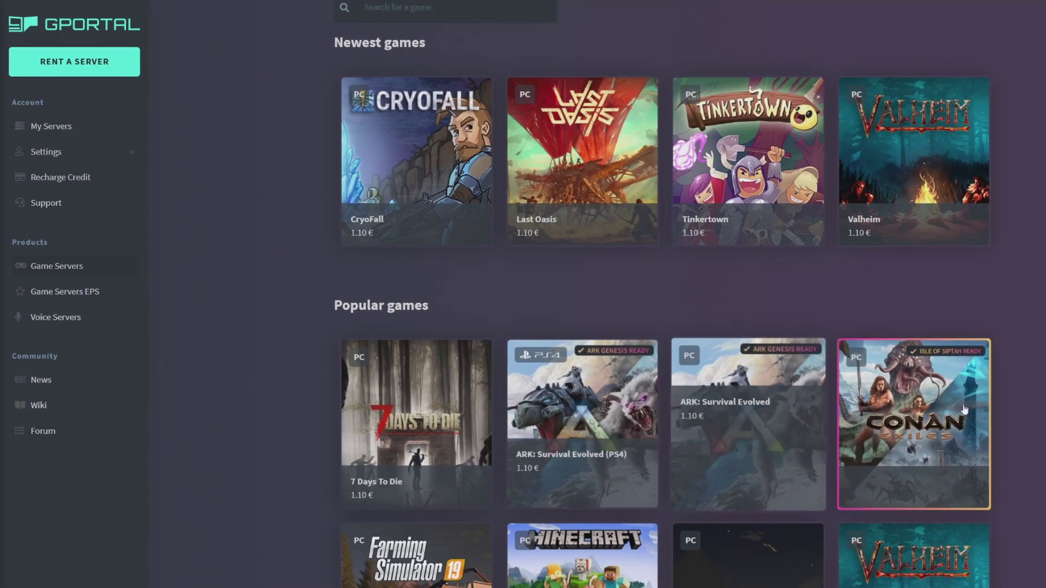
click(752, 410)
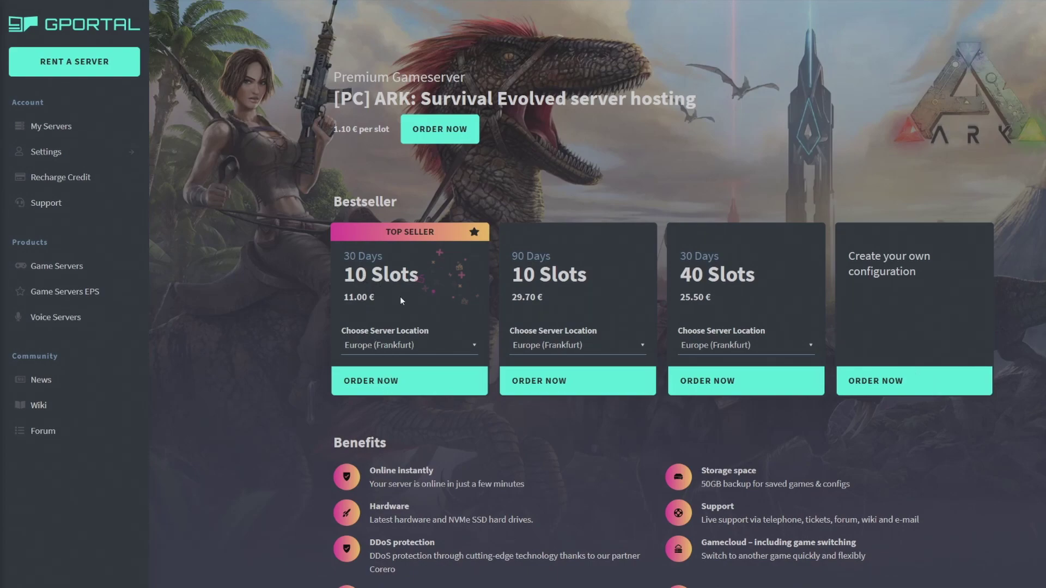
click(886, 382)
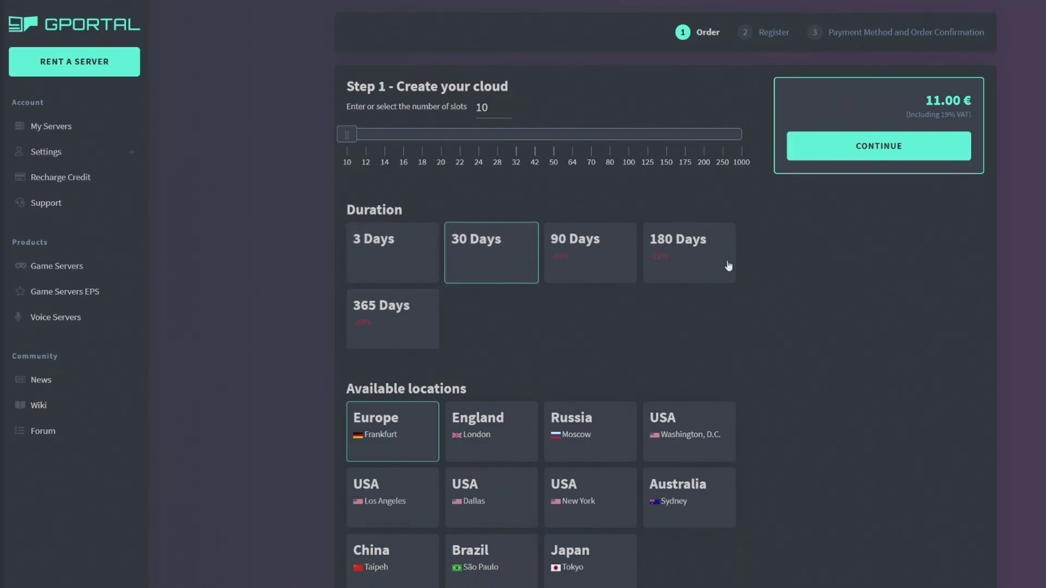
Configure the server order with a 30-day duration and the England (London) location.
click(384, 324)
click(499, 259)
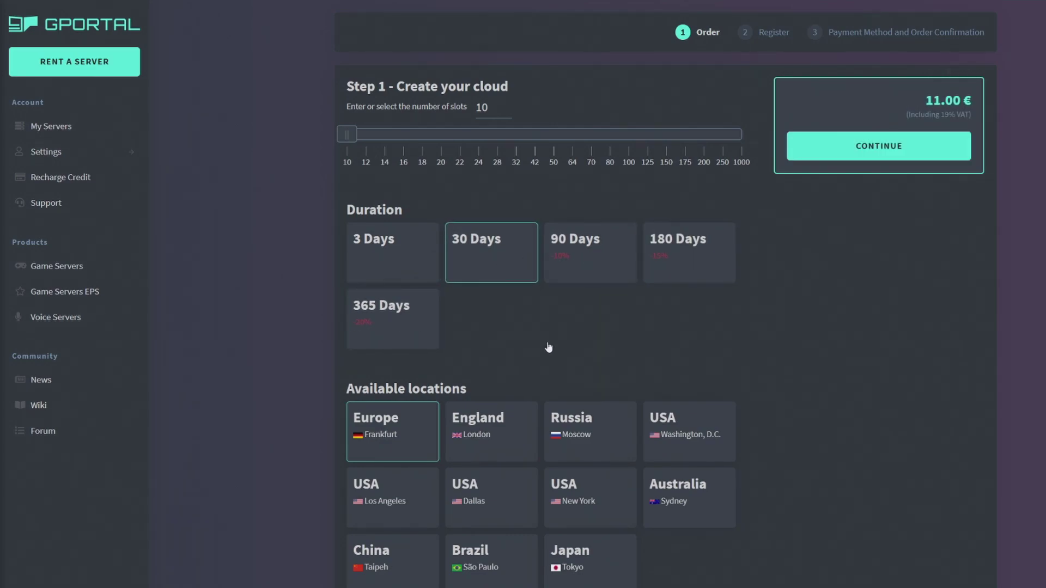
scroll(657, 289, down, 3)
click(466, 236)
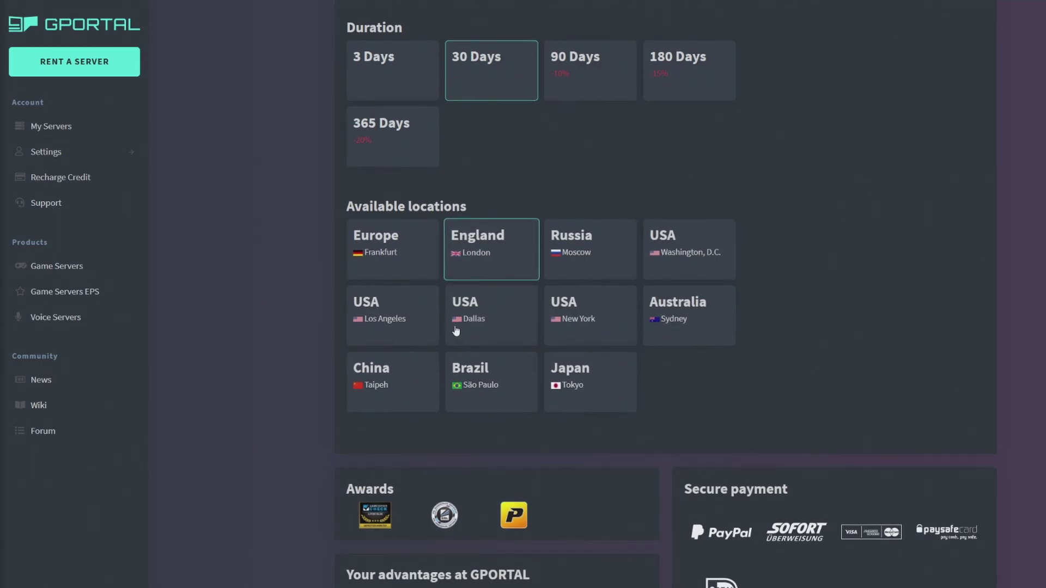
Try a slot count of 1000 in the order and return it to 10.
scroll(460, 271, up, 3)
drag(353, 134, 812, 147)
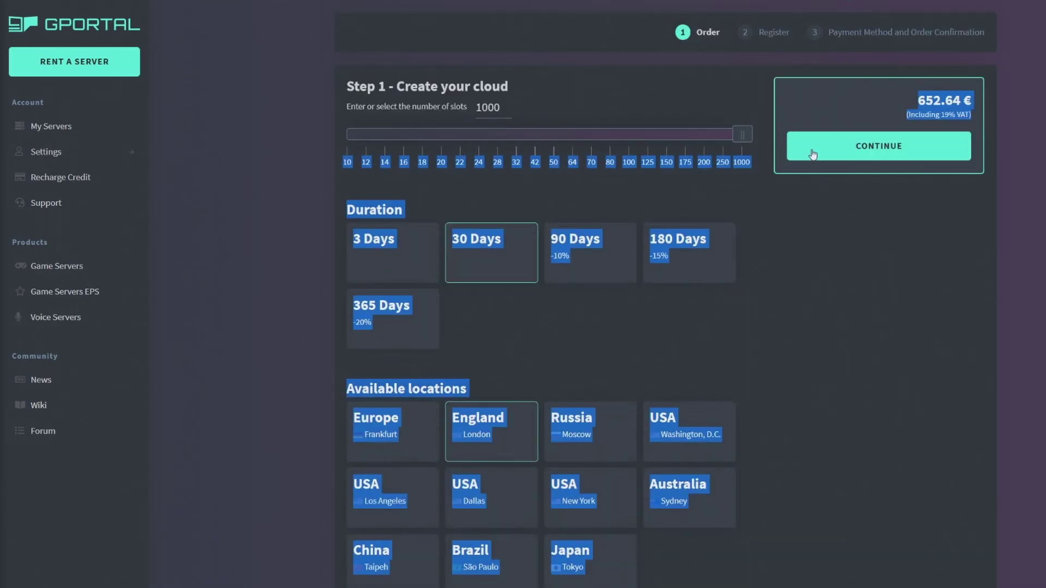
click(864, 256)
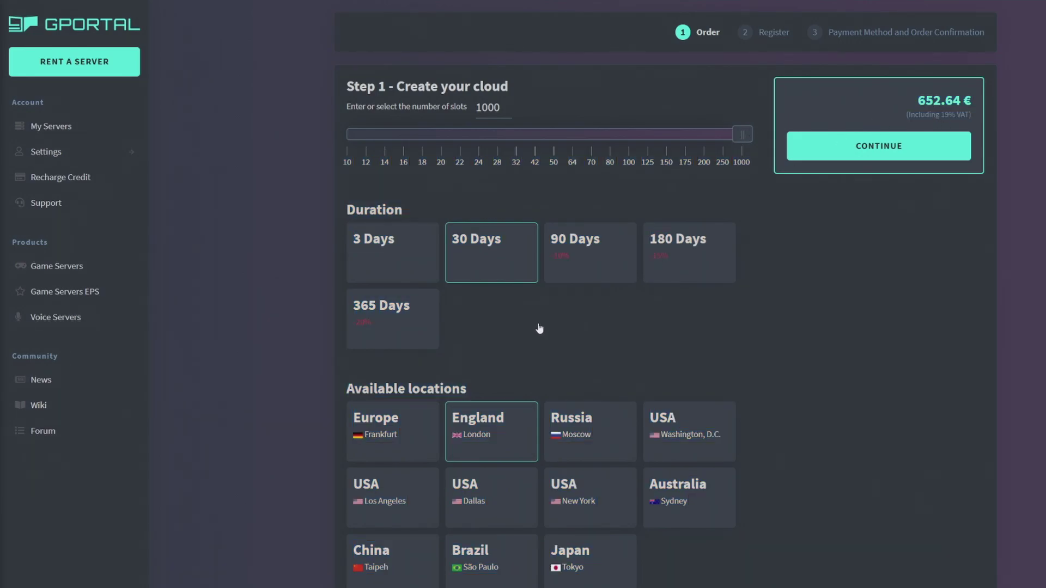
drag(734, 137, 350, 140)
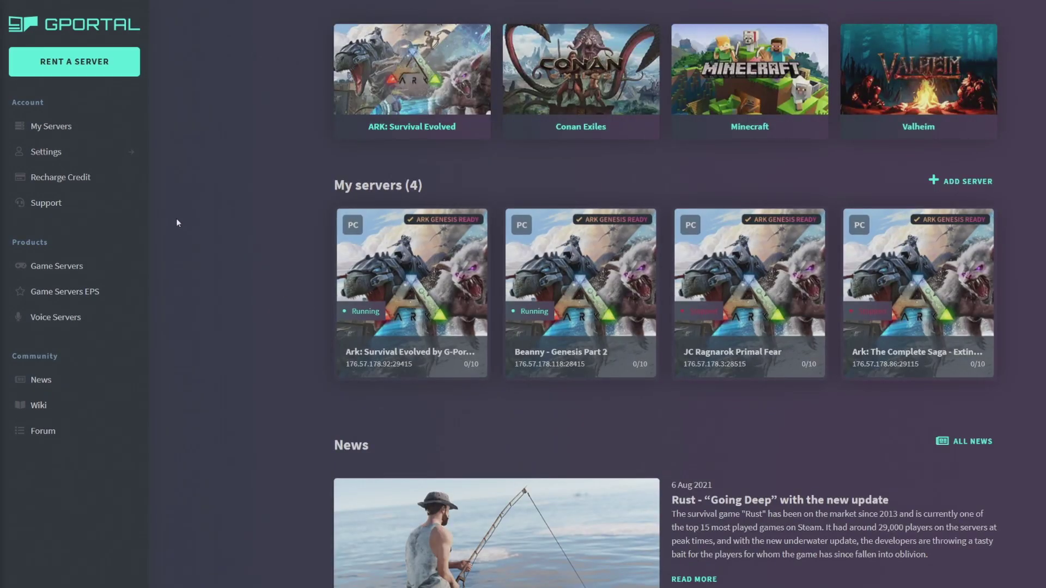
Open the Ark: Survival Evolved by G-Portal.com server from the owned servers and take it offline.
click(76, 133)
scroll(248, 312, down, 5)
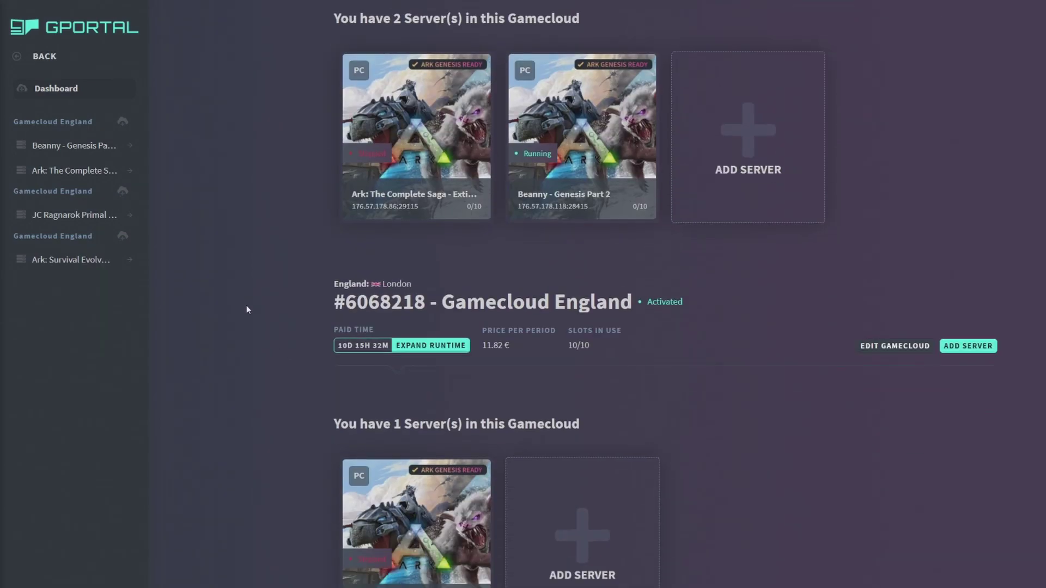
scroll(332, 273, down, 11)
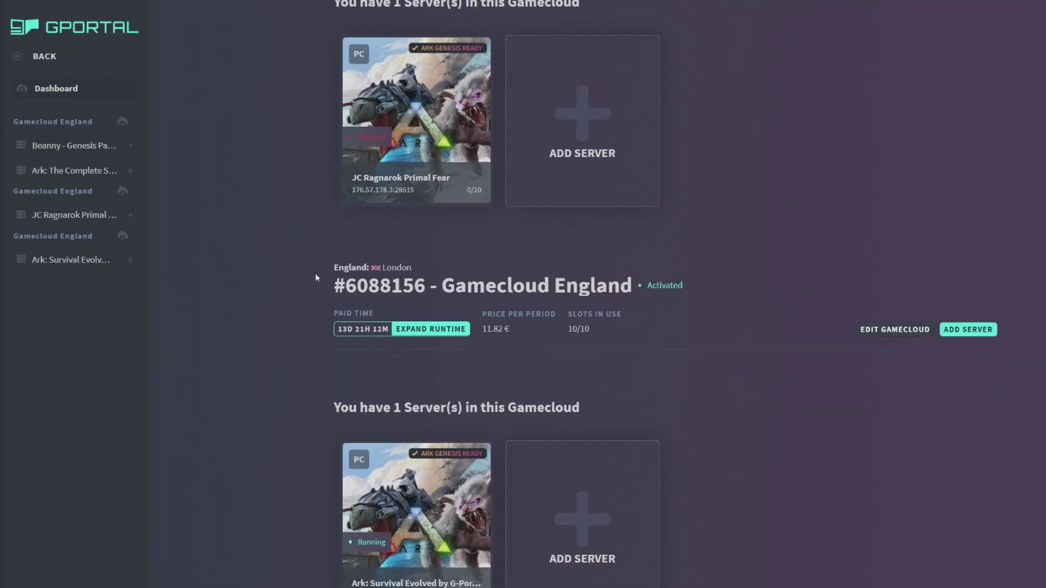
scroll(365, 354, down, 2)
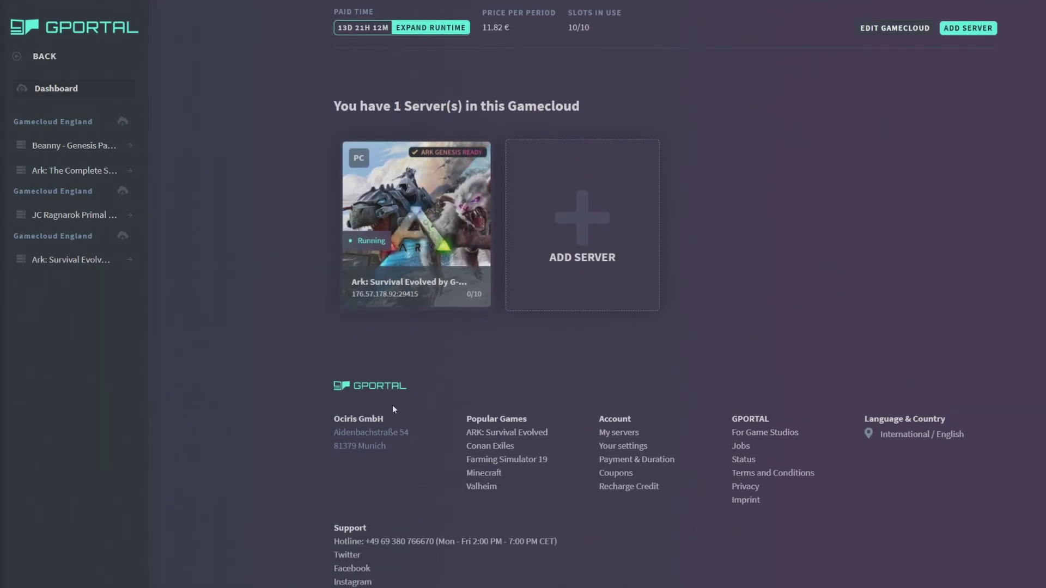
mouse_move(426, 233)
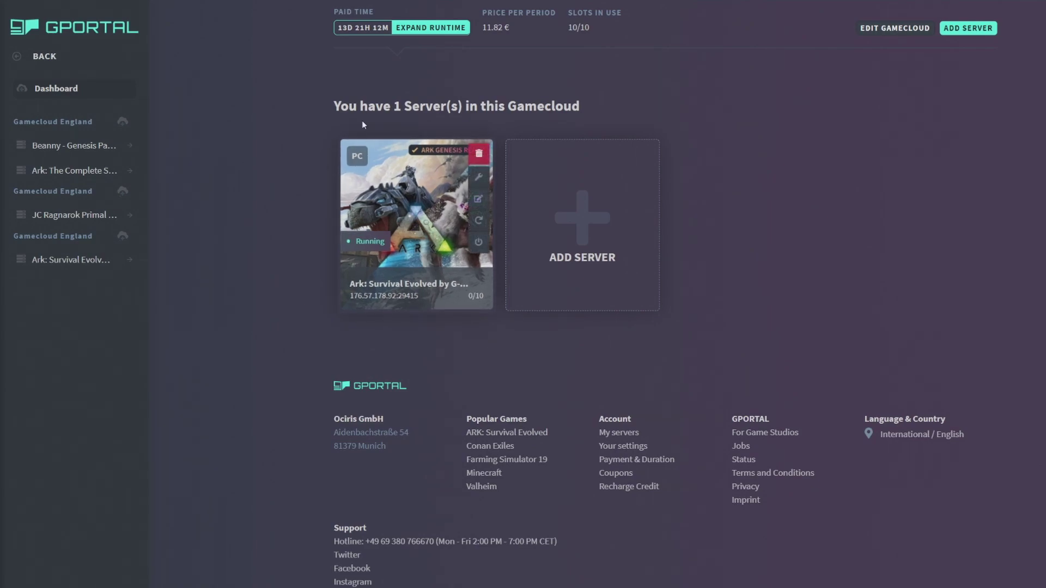
click(426, 233)
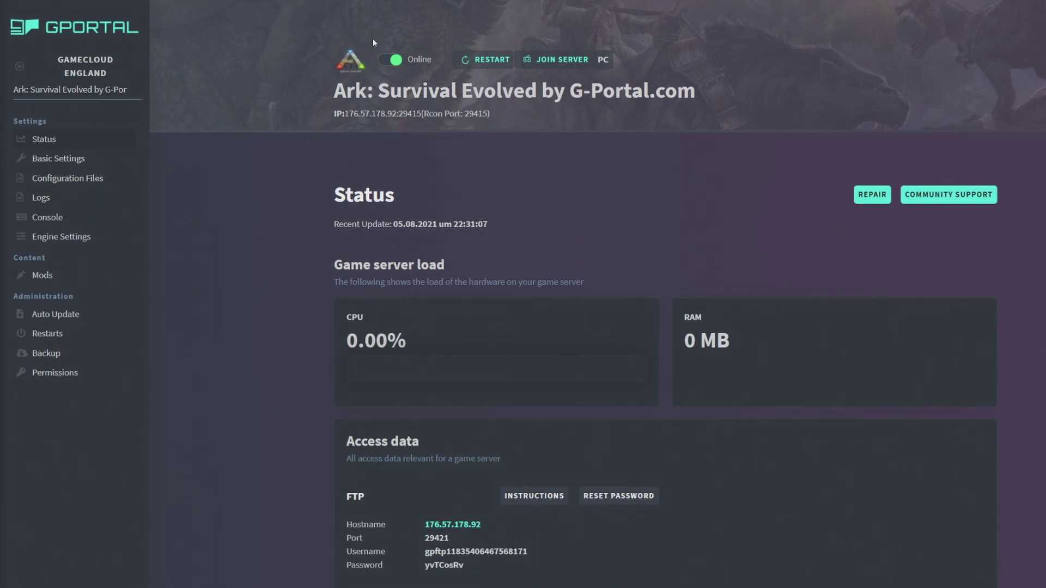
click(397, 61)
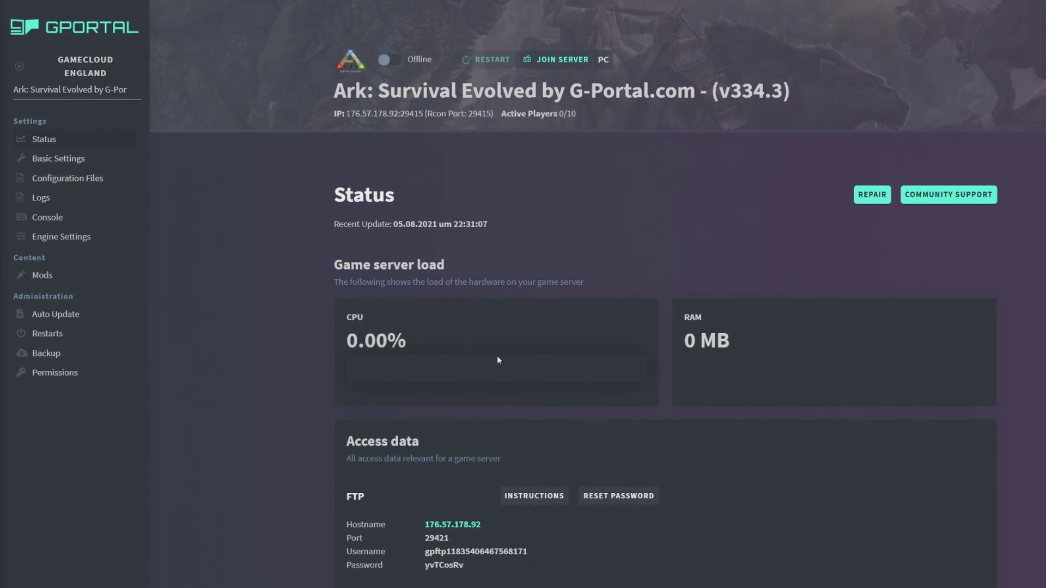
Examine the server's IP address, active players, CPU load and RAM usage in its status overview.
drag(349, 113, 418, 114)
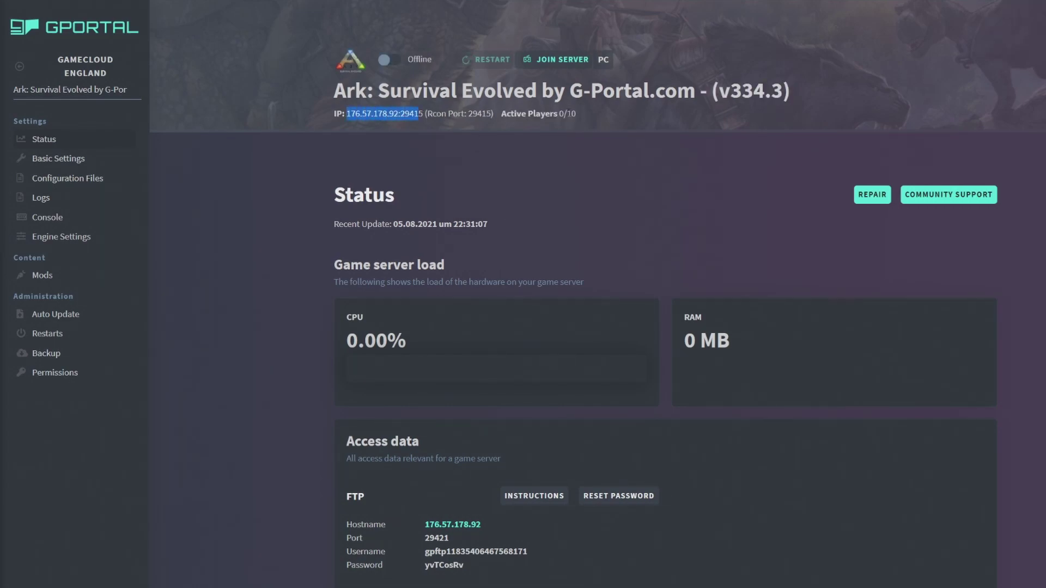
drag(533, 114, 644, 139)
drag(342, 325, 489, 335)
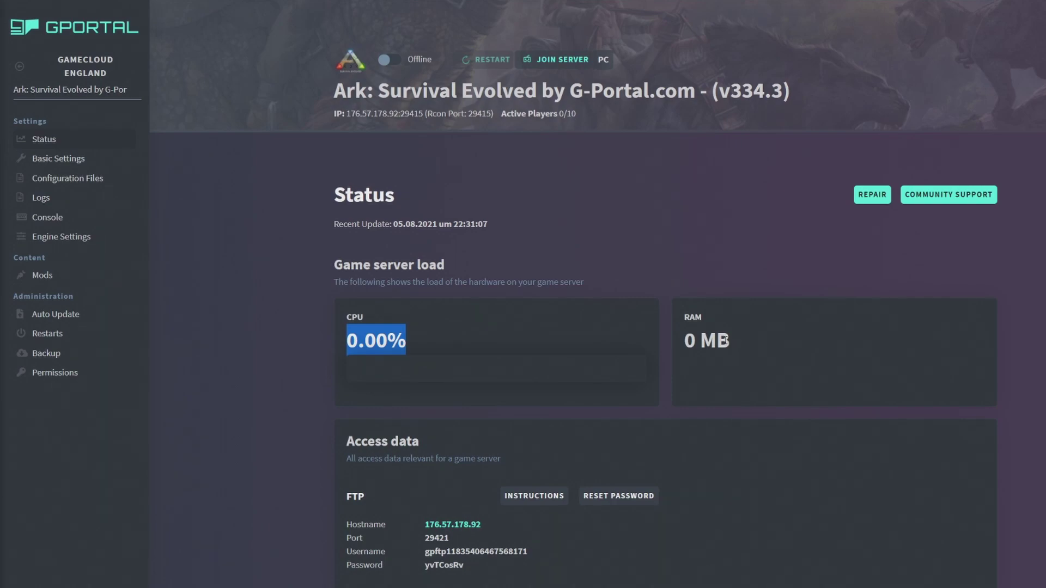
drag(698, 340, 717, 340)
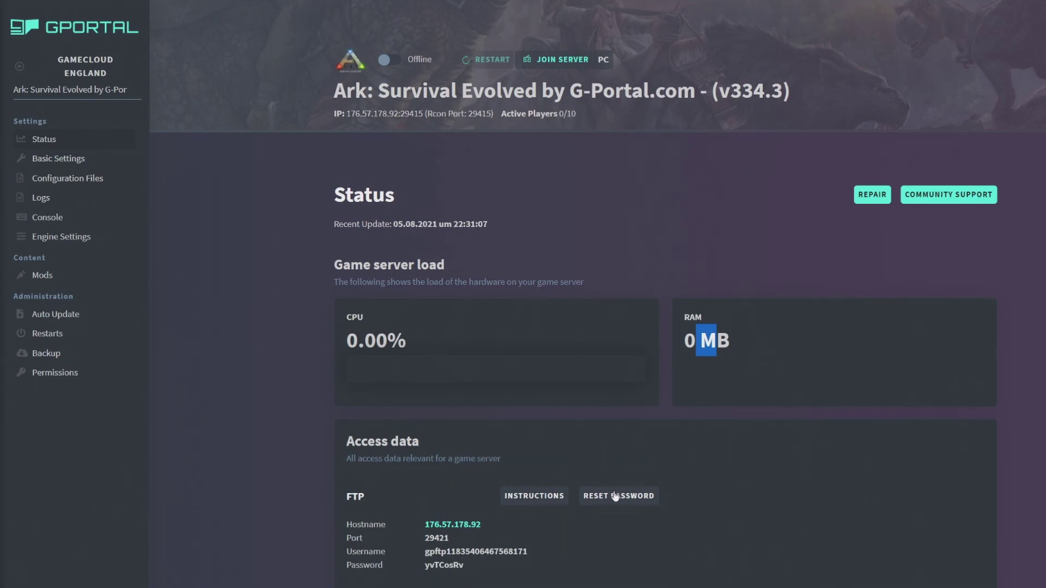
Open the server's basic settings and look through the available options.
click(43, 159)
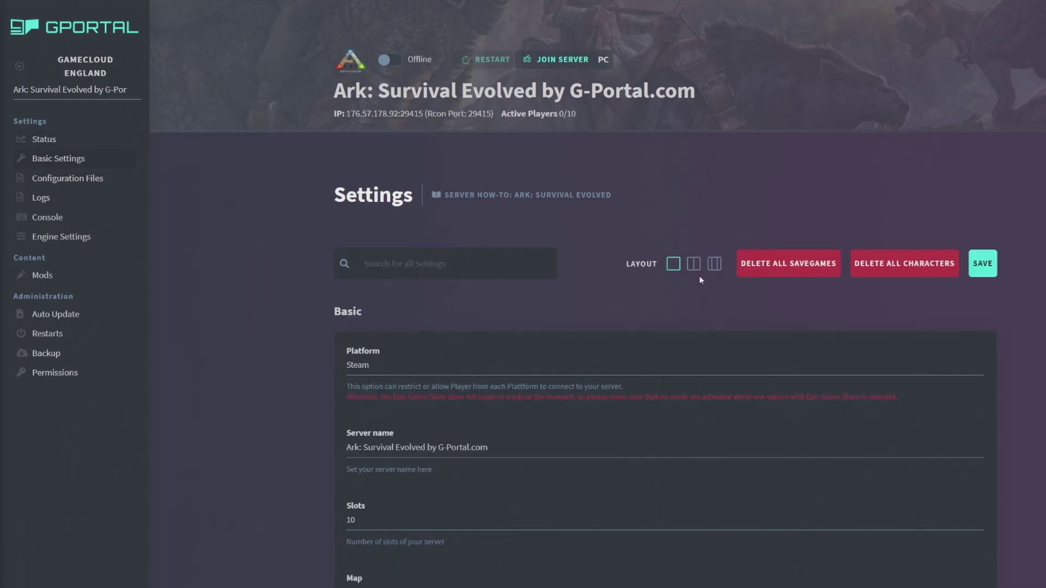
scroll(413, 367, down, 15)
scroll(380, 401, up, 15)
Try the three-column and two-column layouts for the settings and return to the single-column layout.
click(714, 263)
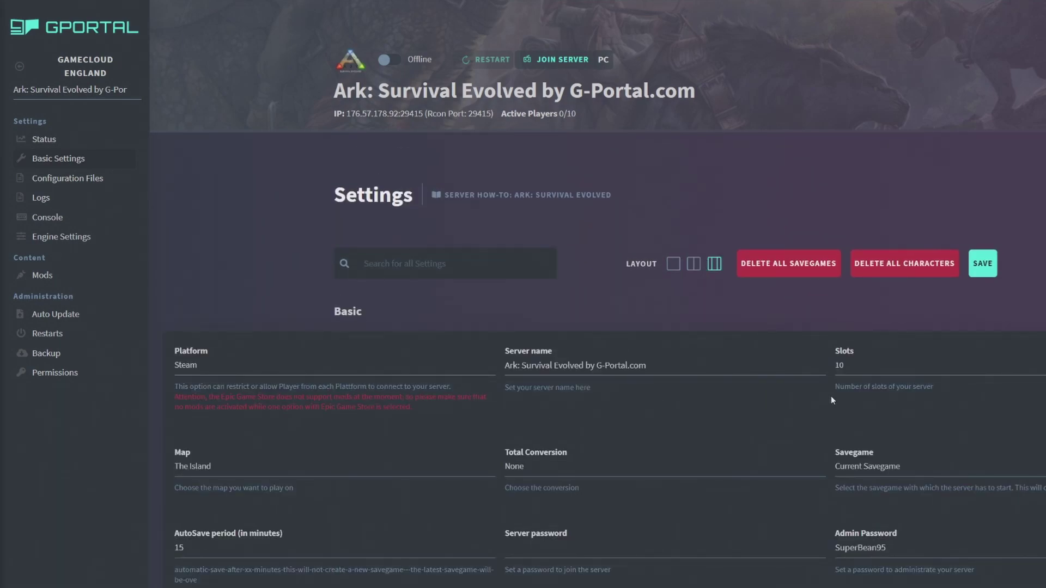
click(693, 264)
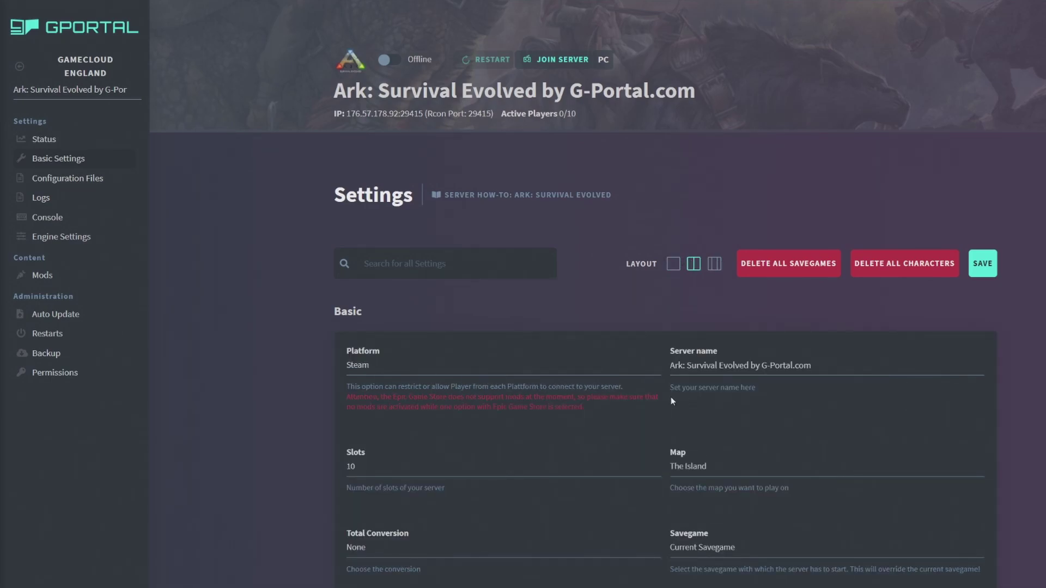
click(714, 263)
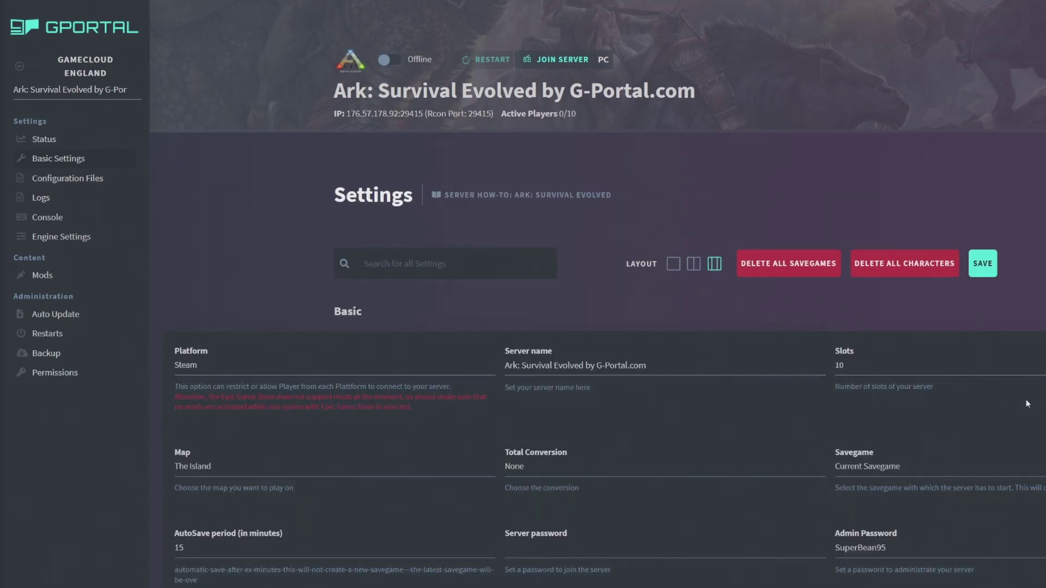
scroll(925, 430, down, 6)
scroll(636, 416, up, 6)
click(672, 261)
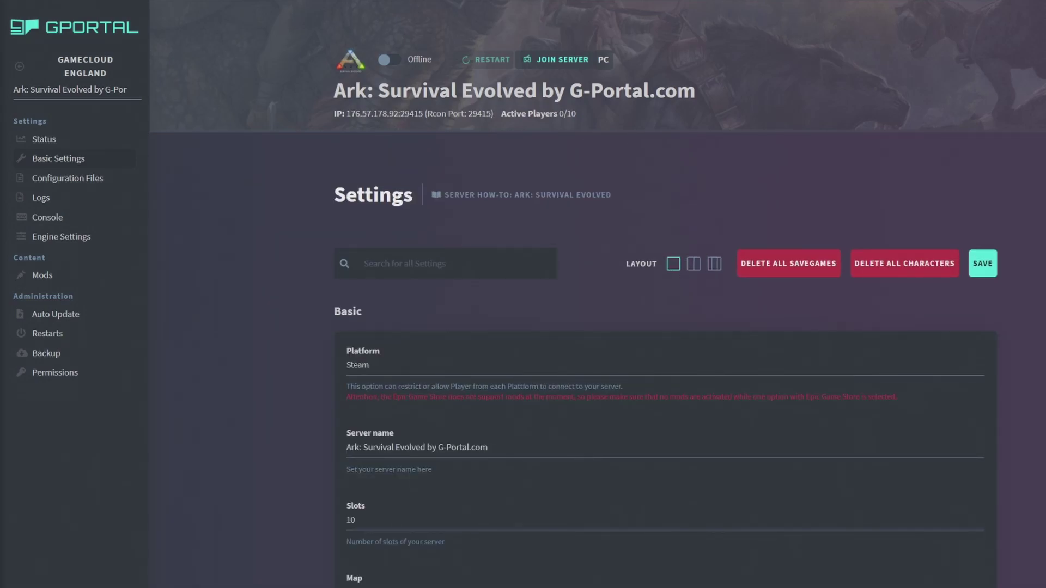
Delete all savegames and all characters from the server, confirming both deletions.
scroll(579, 322, down, 1)
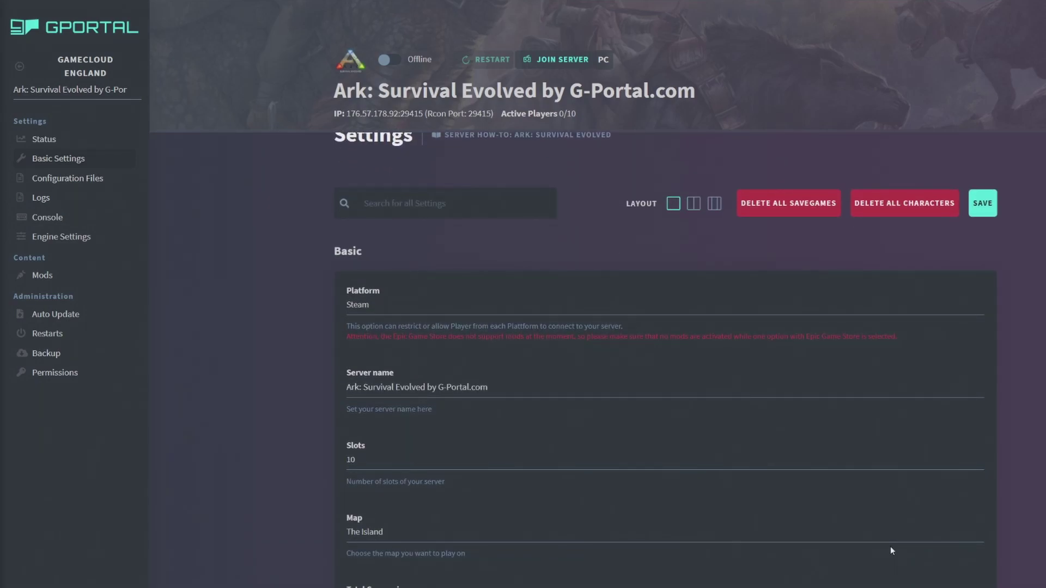
click(794, 204)
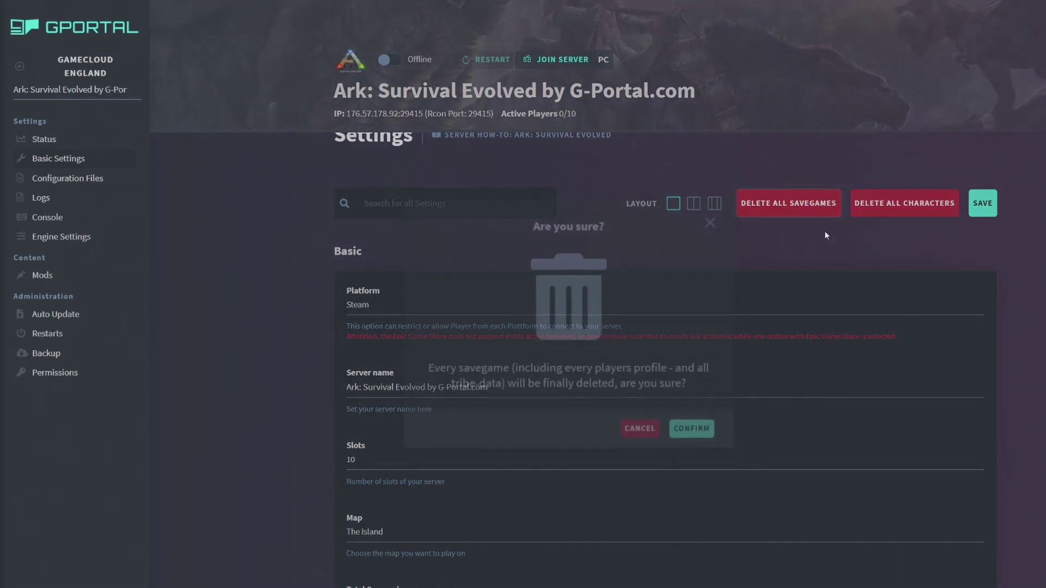
click(699, 420)
click(907, 207)
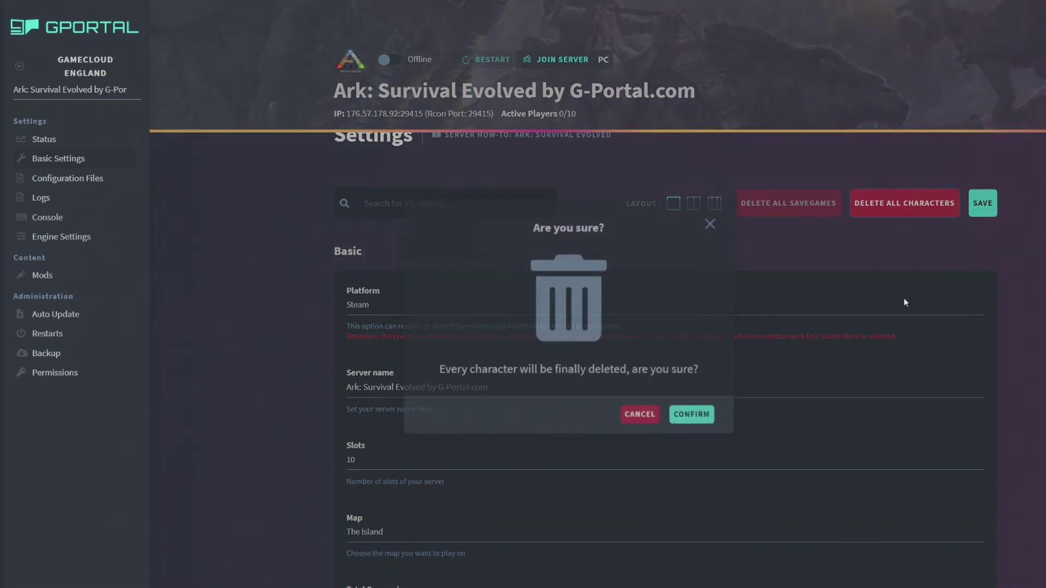
click(693, 415)
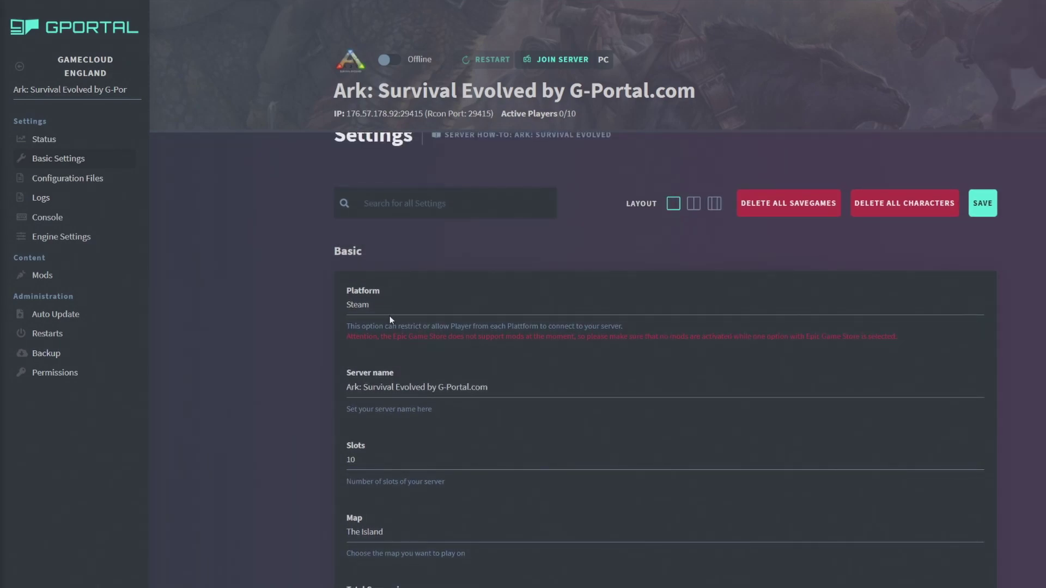
Set the server's platform to Steam and rename the server as "Hardcore Genesis 2 - Beanny".
click(400, 312)
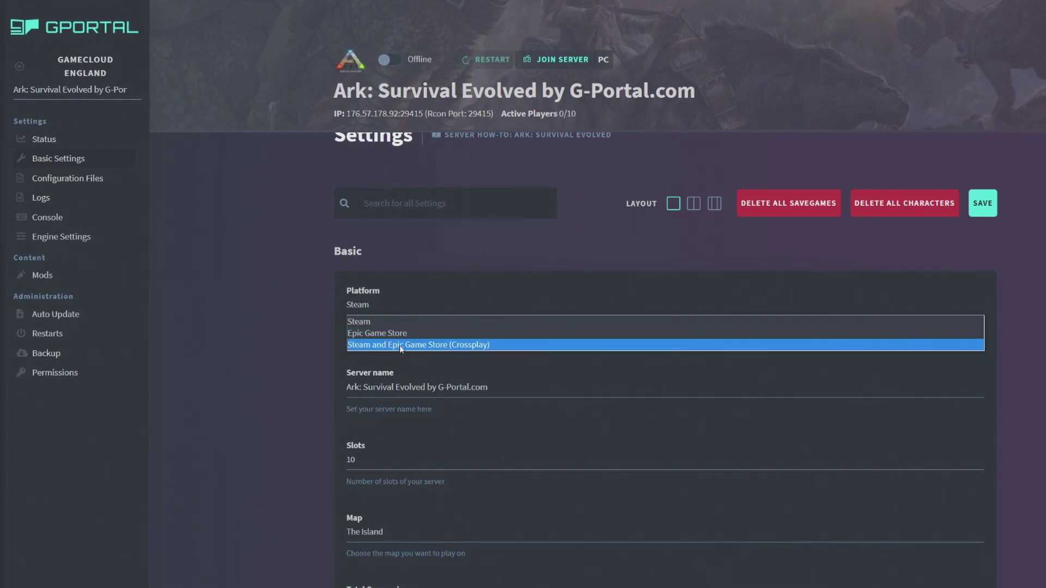
click(436, 325)
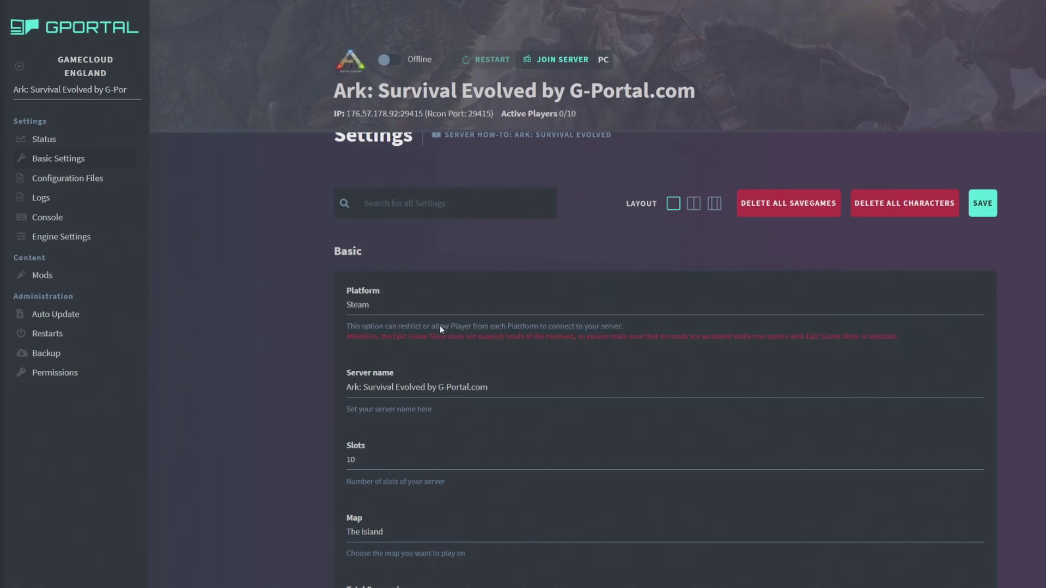
triple_click(513, 384)
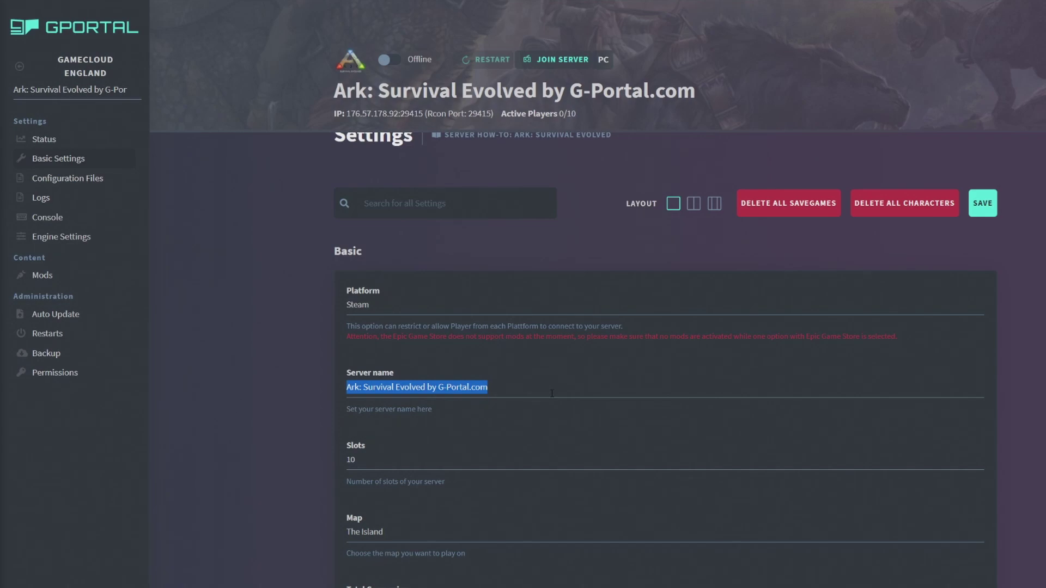
text(Harcore)
key(BackSpace)
key(BackSpace)
key(BackSpace)
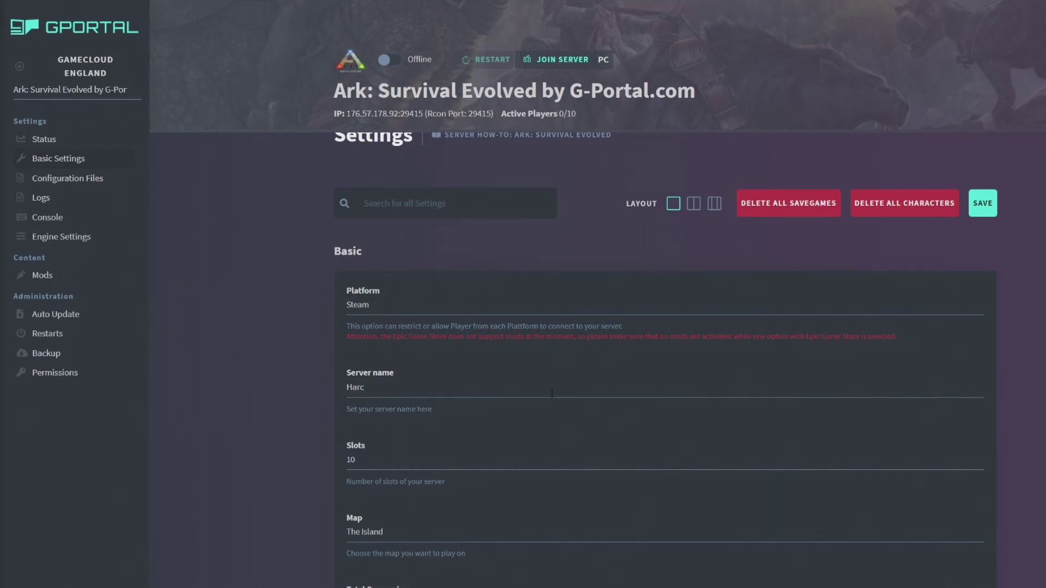
key(BackSpace)
text(dcore Genesis 2 - Beanny)
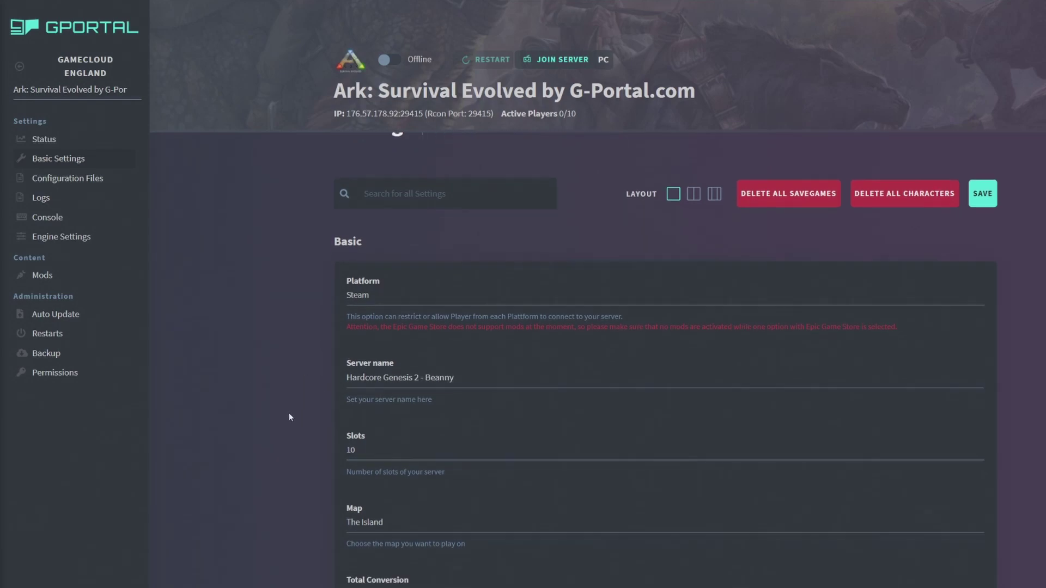
Check the options for the number of slots and set the server's map to Genesis 2.
scroll(378, 263, down, 4)
click(381, 217)
click(336, 222)
click(374, 216)
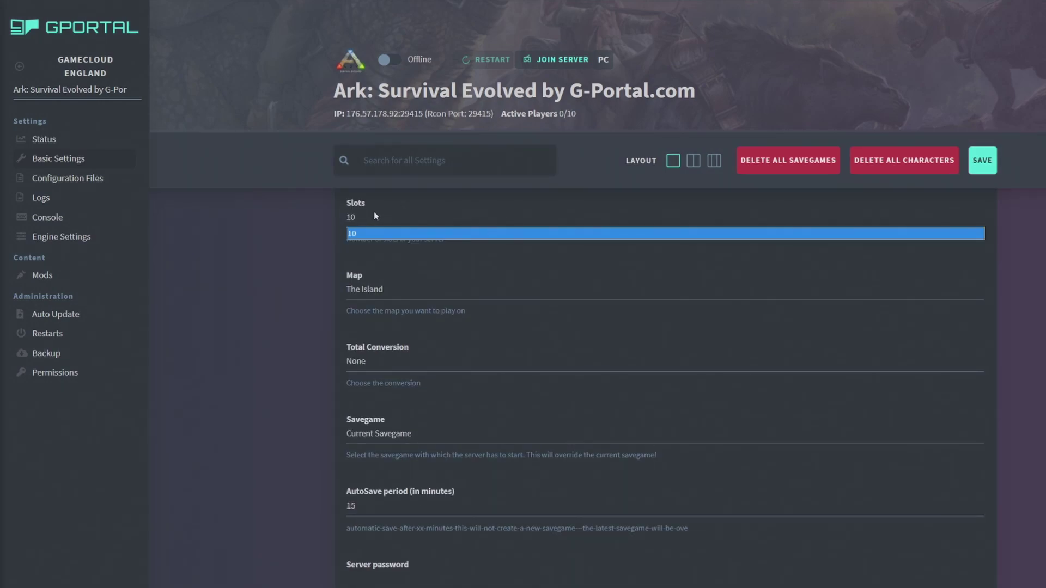
click(408, 288)
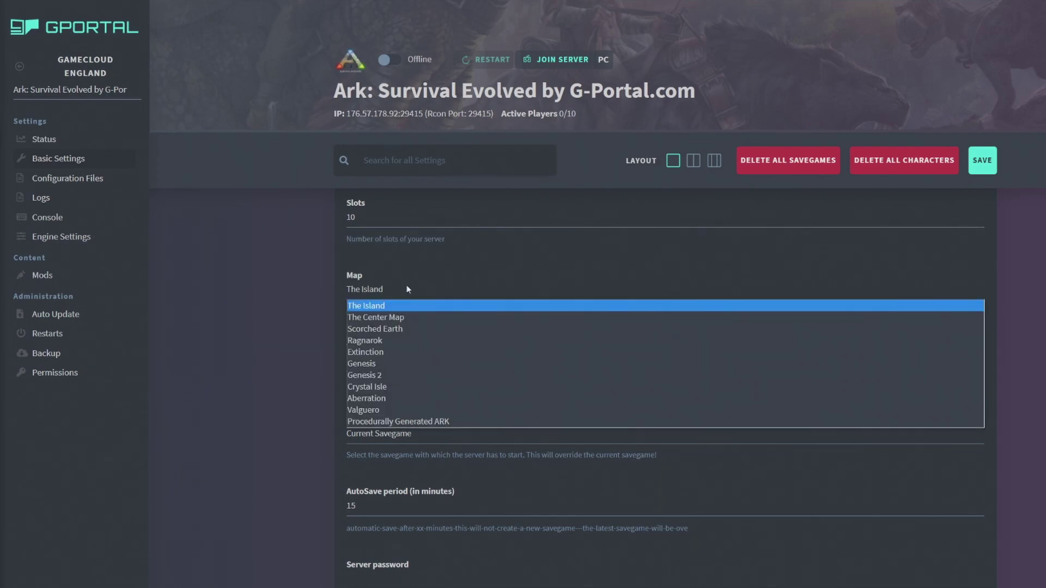
click(387, 301)
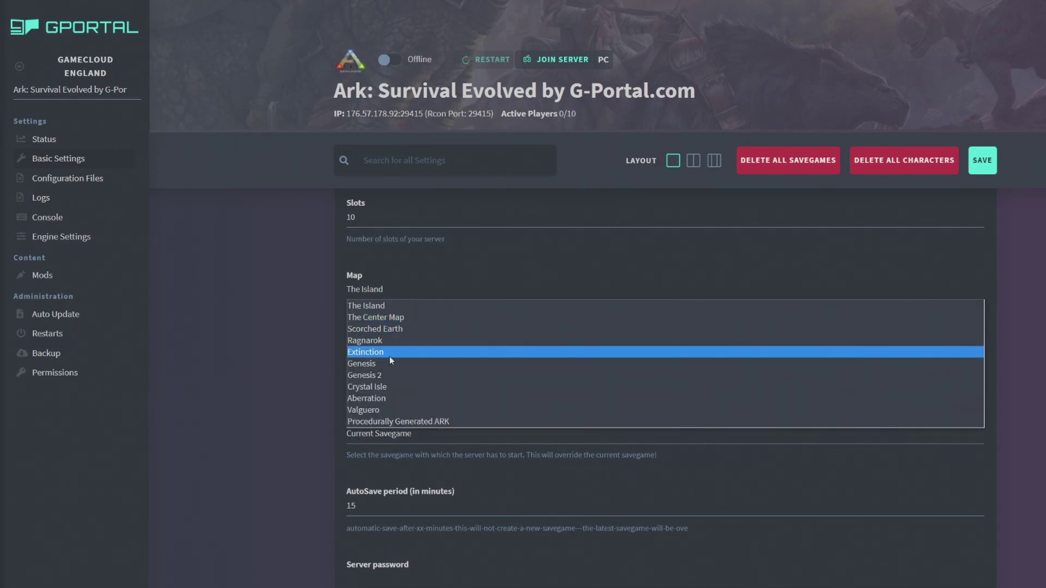
click(375, 375)
Examine the Total Conversion choices and the savegame, password, anti-cheat and idle-kick settings of the server.
scroll(312, 368, down, 1)
click(375, 303)
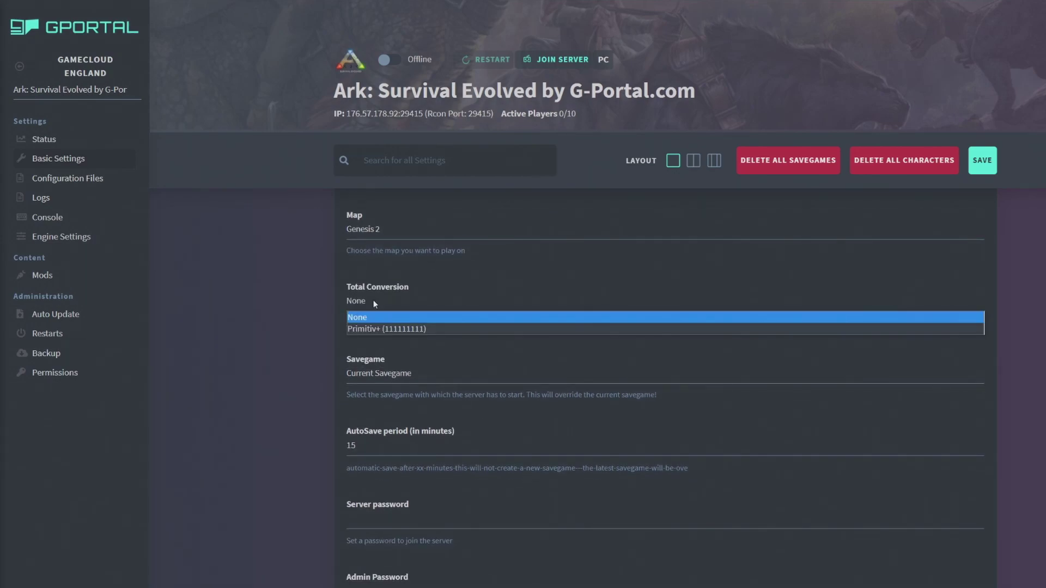
click(318, 315)
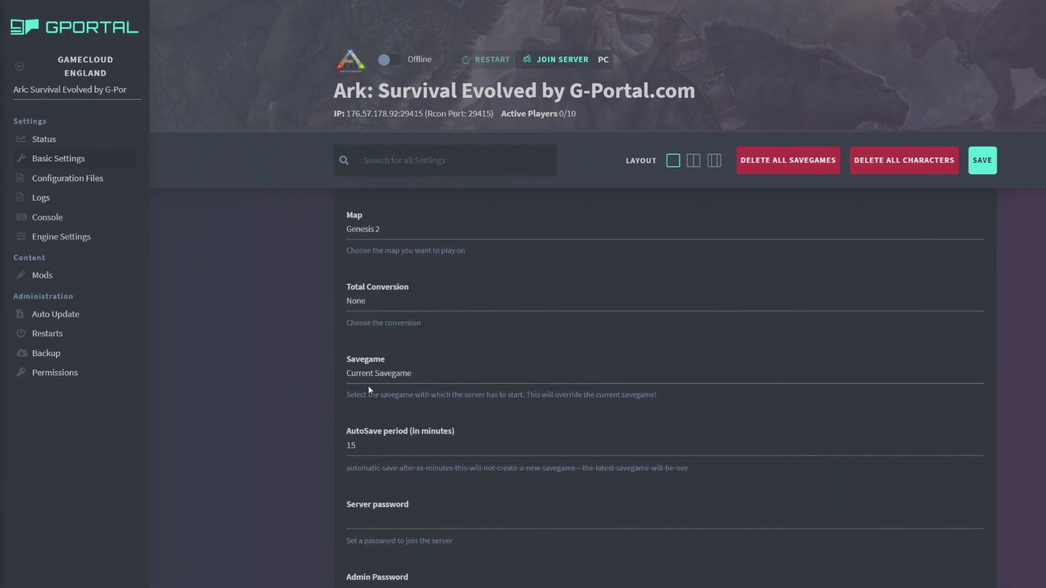
scroll(425, 338, down, 4)
click(490, 292)
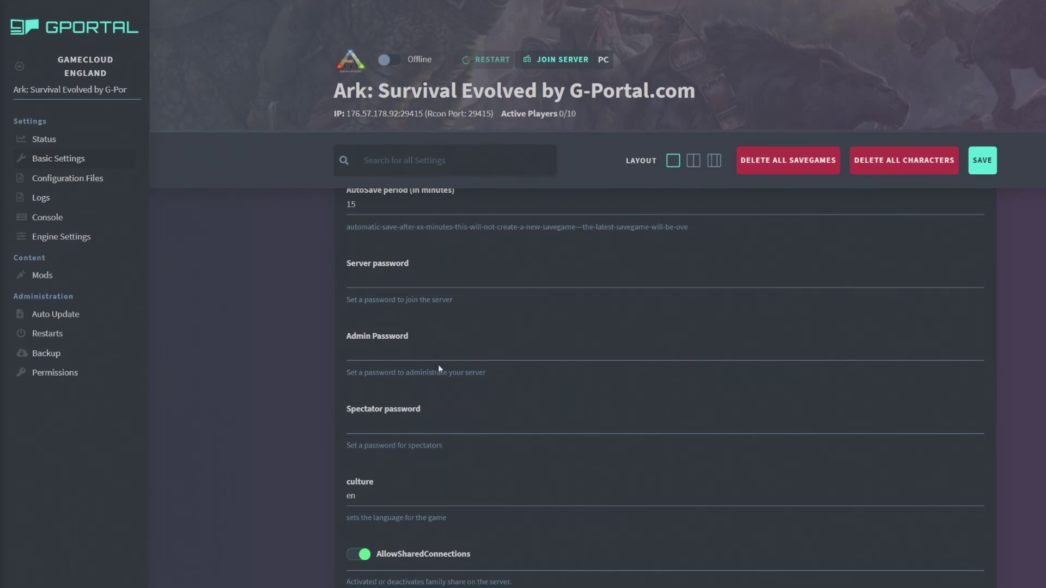
scroll(305, 440, down, 5)
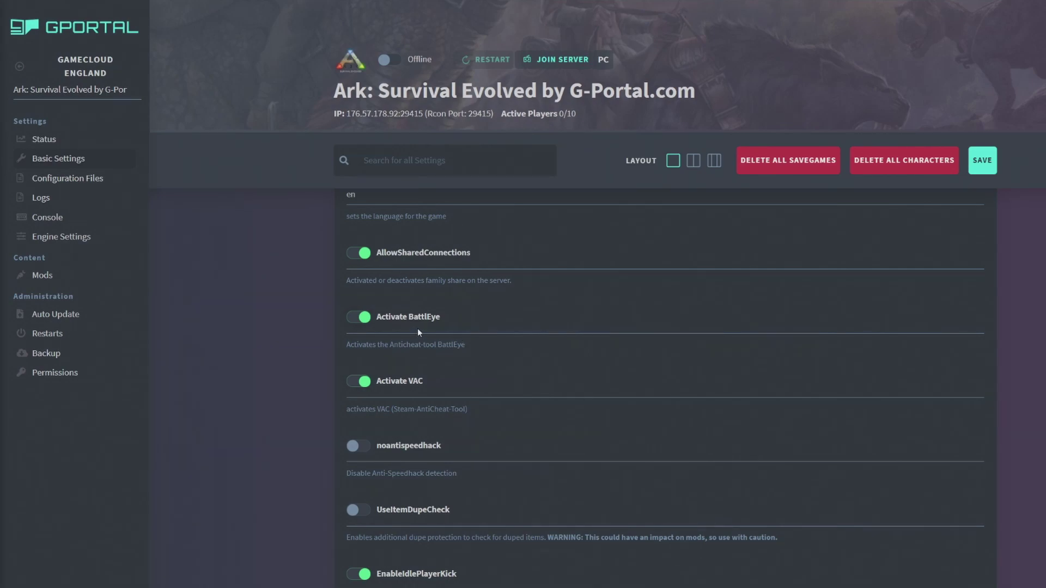
scroll(672, 372, down, 2)
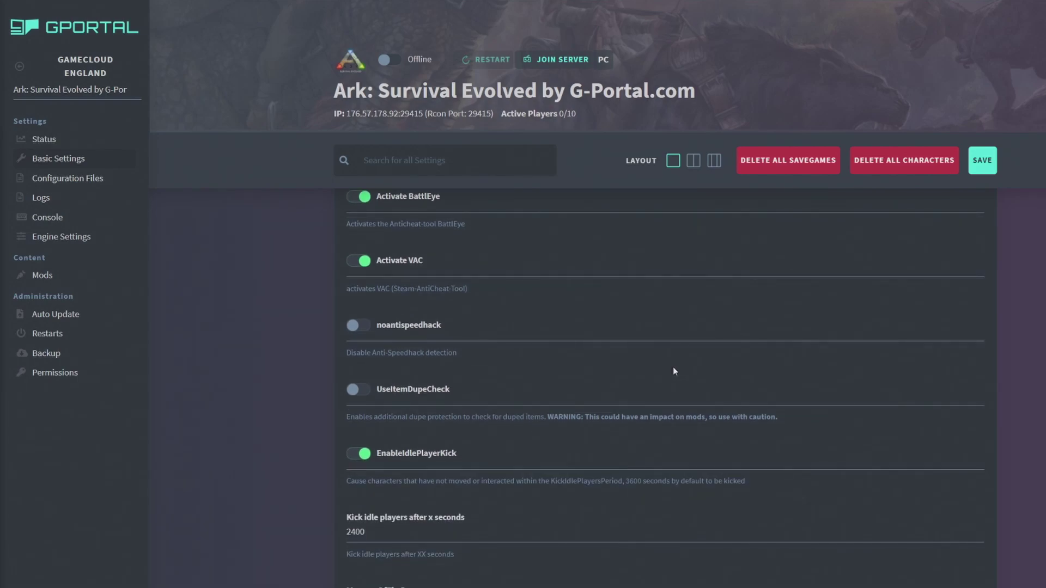
scroll(463, 354, down, 1)
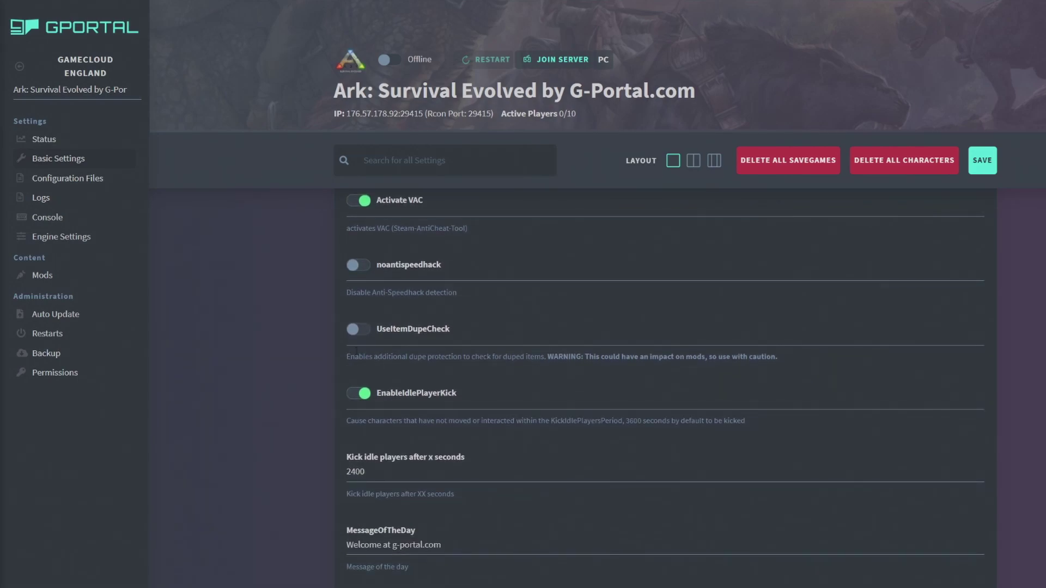
scroll(497, 394, down, 1)
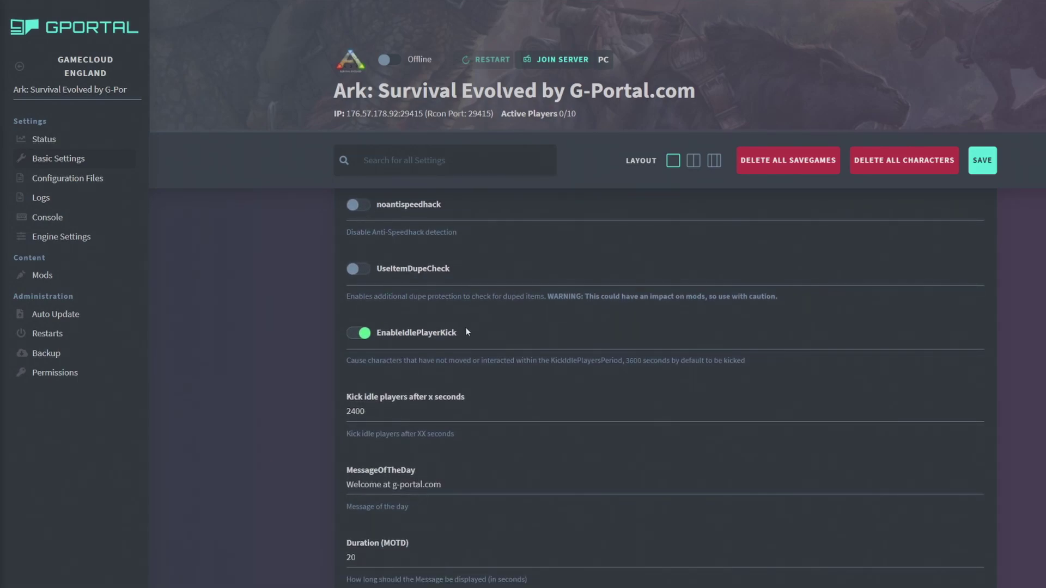
Set the message of the day to "Subscribe to beanny" and select its display duration value.
click(397, 397)
scroll(299, 435, down, 2)
click(503, 362)
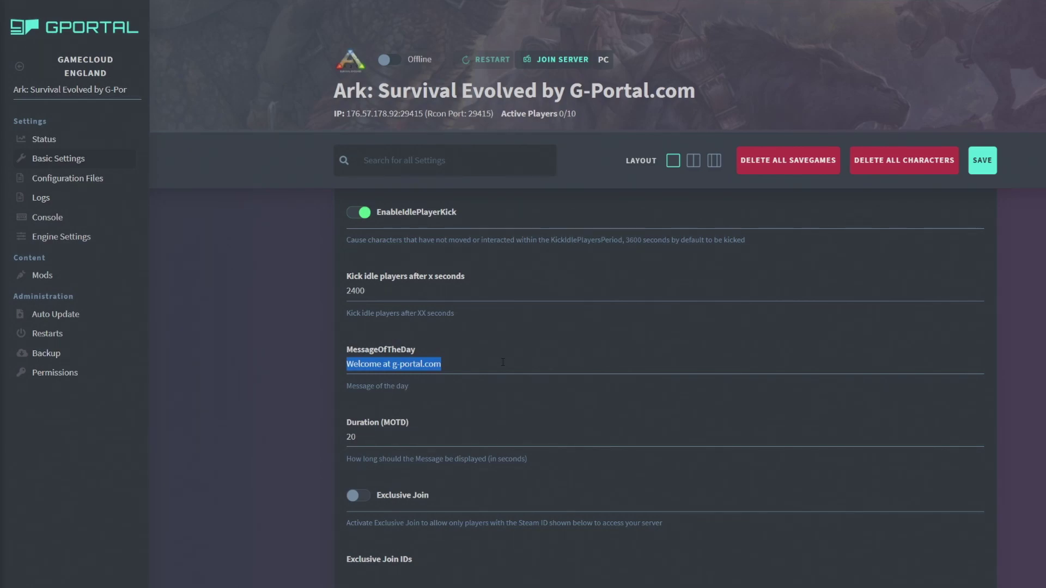
text(Subscribe to beanny)
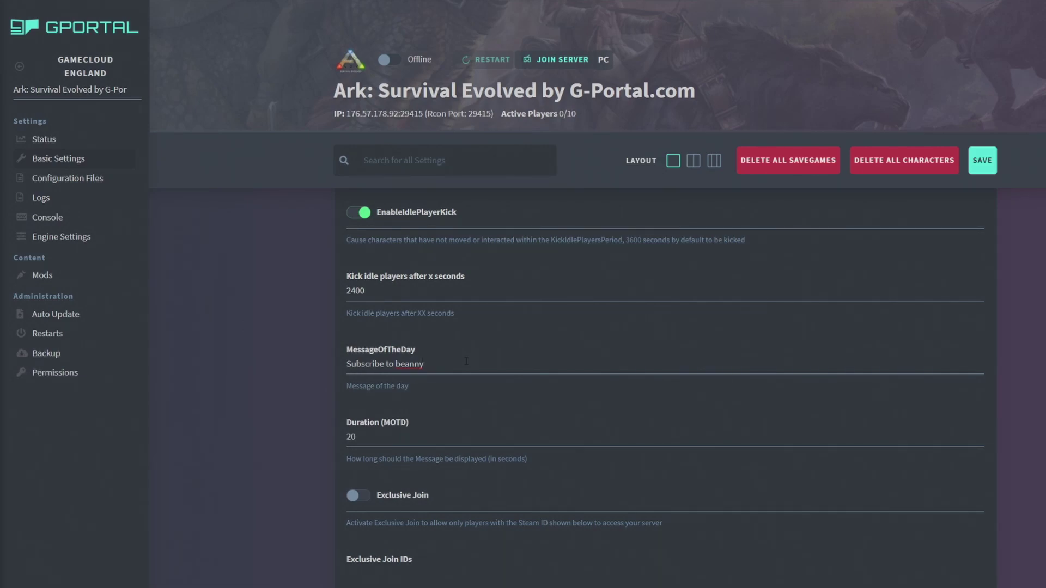
scroll(466, 361, down, 2)
double_click(417, 308)
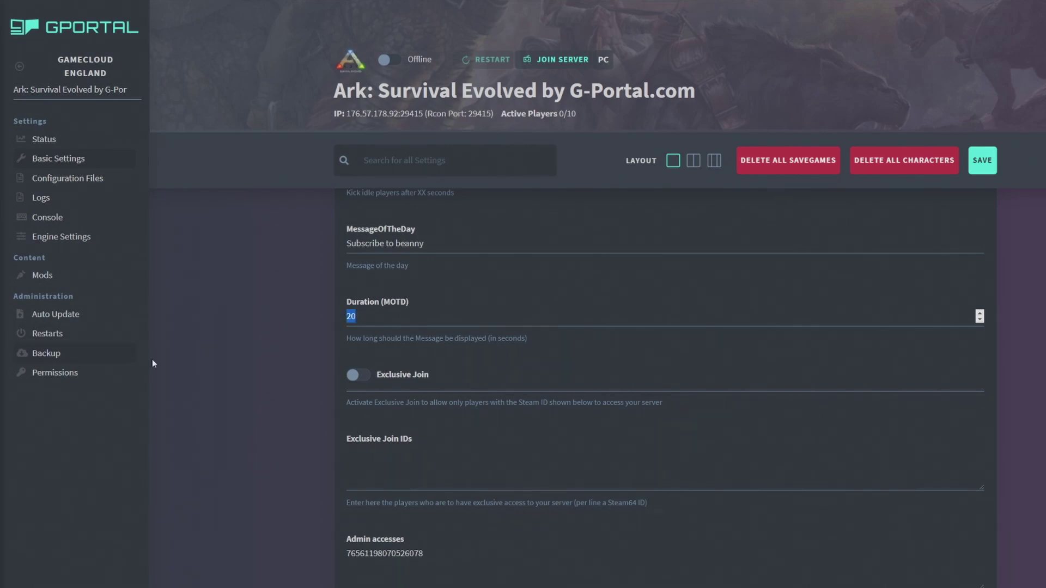
Enable Exclusive Join and copy the Steam64 ID from the admin accesses into the Exclusive Join IDs.
scroll(452, 352, down, 3)
scroll(475, 358, up, 2)
click(355, 315)
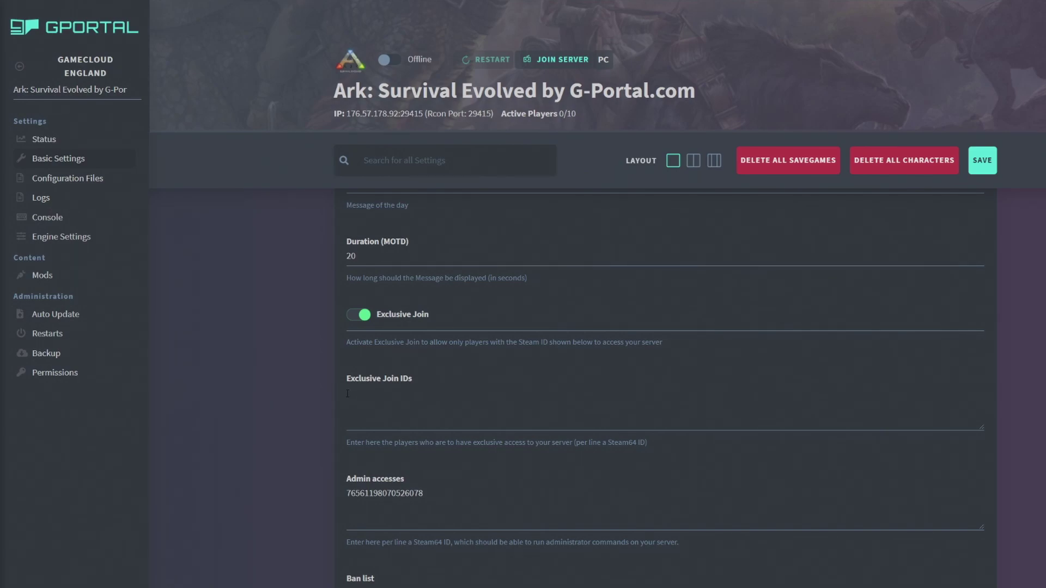
drag(424, 493, 322, 488)
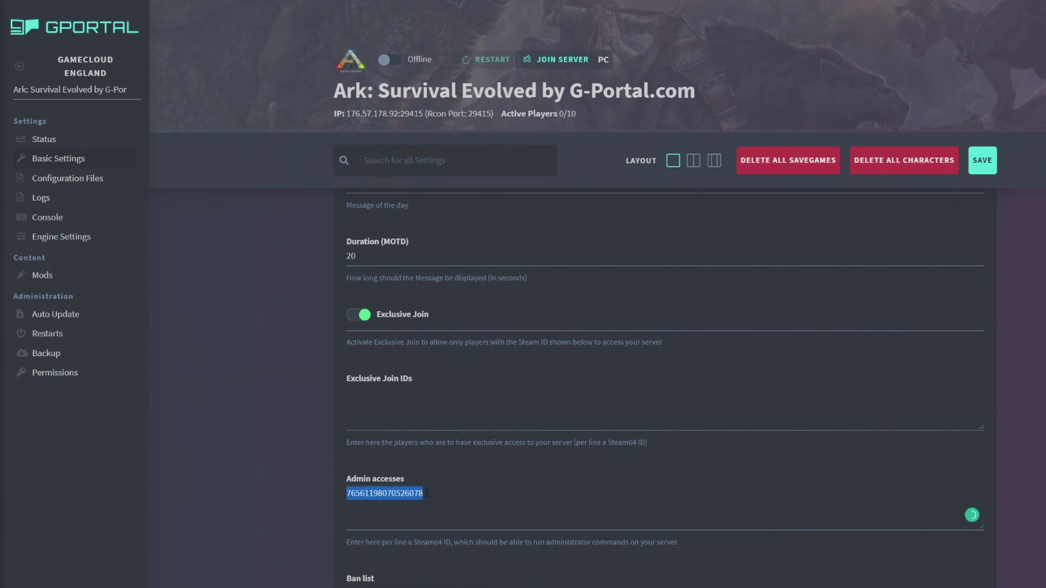
key(ctrl+c)
click(479, 406)
key(ctrl+v)
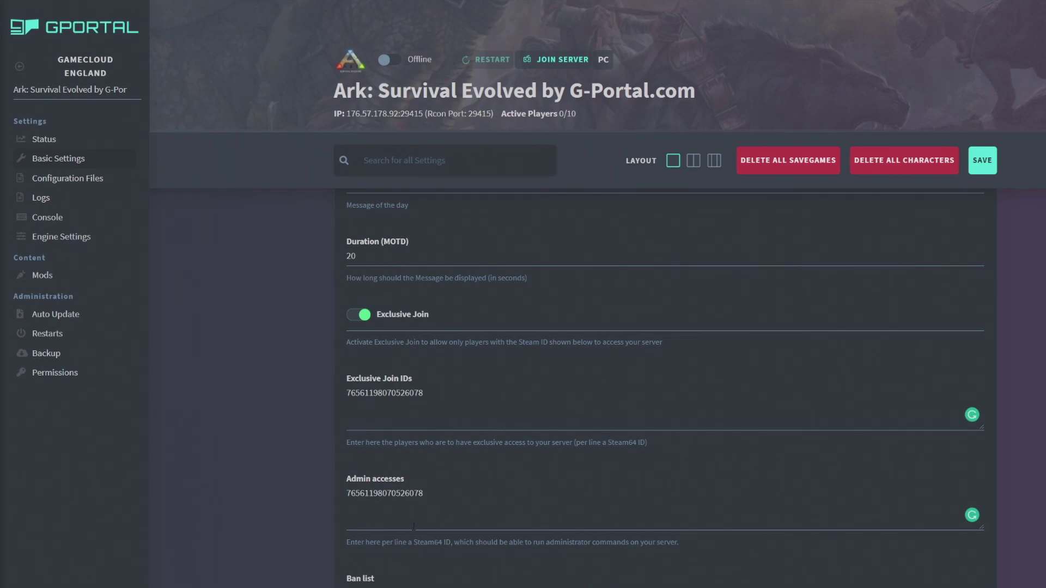
drag(423, 493, 267, 483)
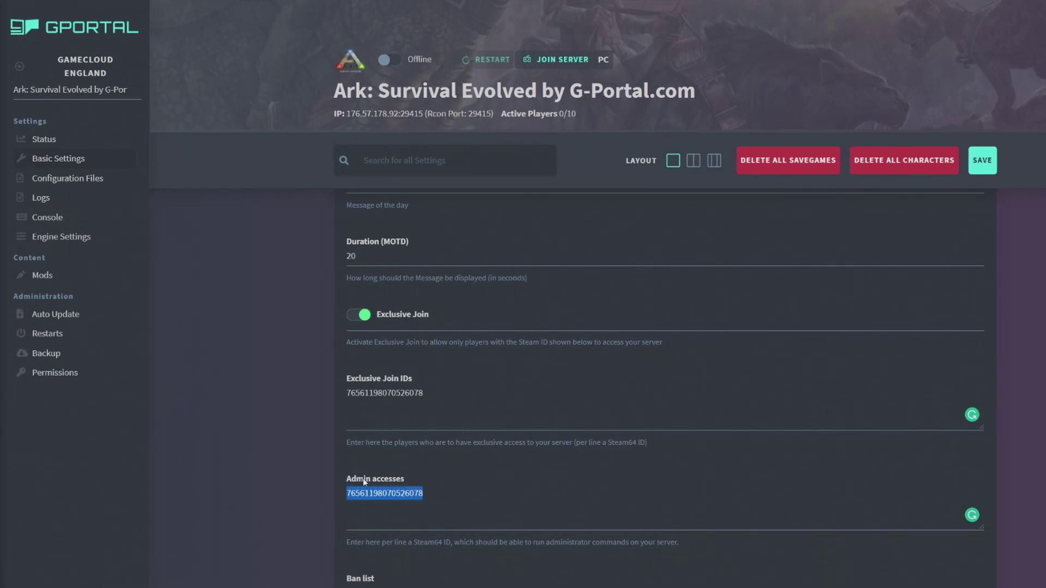
Enable the servergamelog, gameplaylogging and servergamelogincludetribelogs options below the ban list and whitelist.
scroll(373, 468, down, 3)
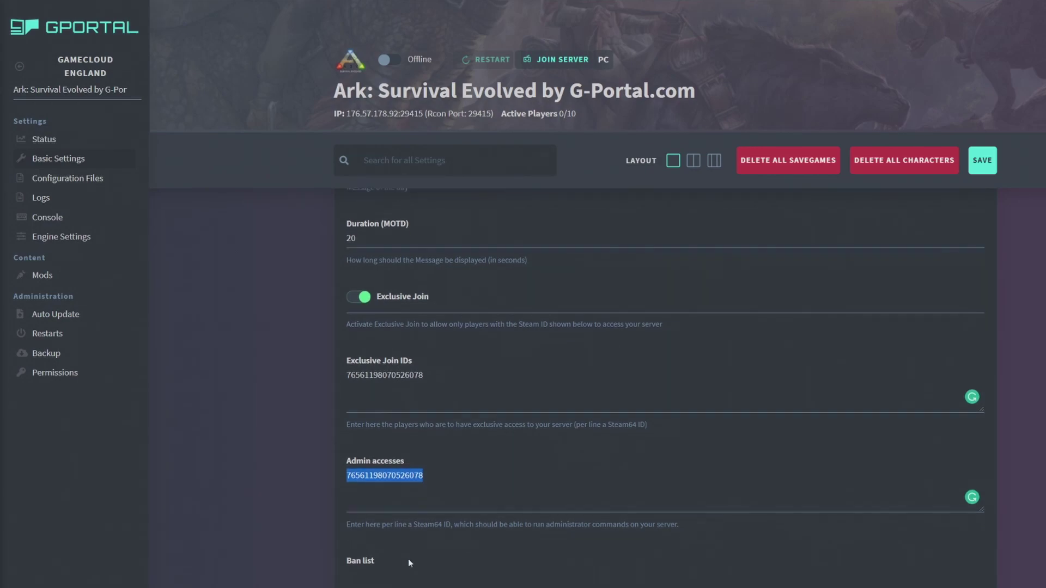
click(380, 440)
scroll(408, 504, down, 1)
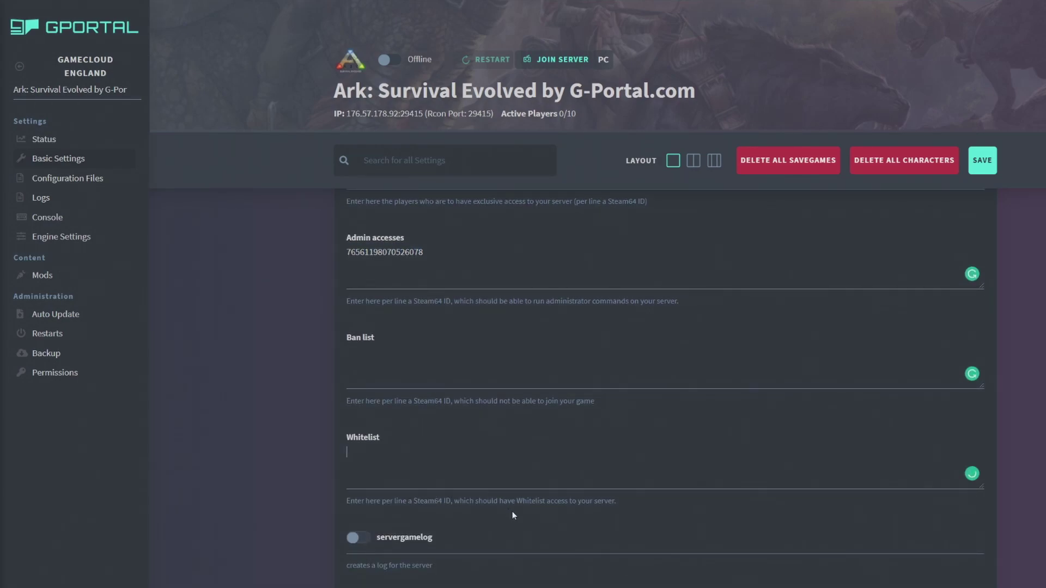
scroll(512, 491, down, 3)
click(360, 358)
click(362, 422)
click(389, 491)
scroll(539, 498, down, 3)
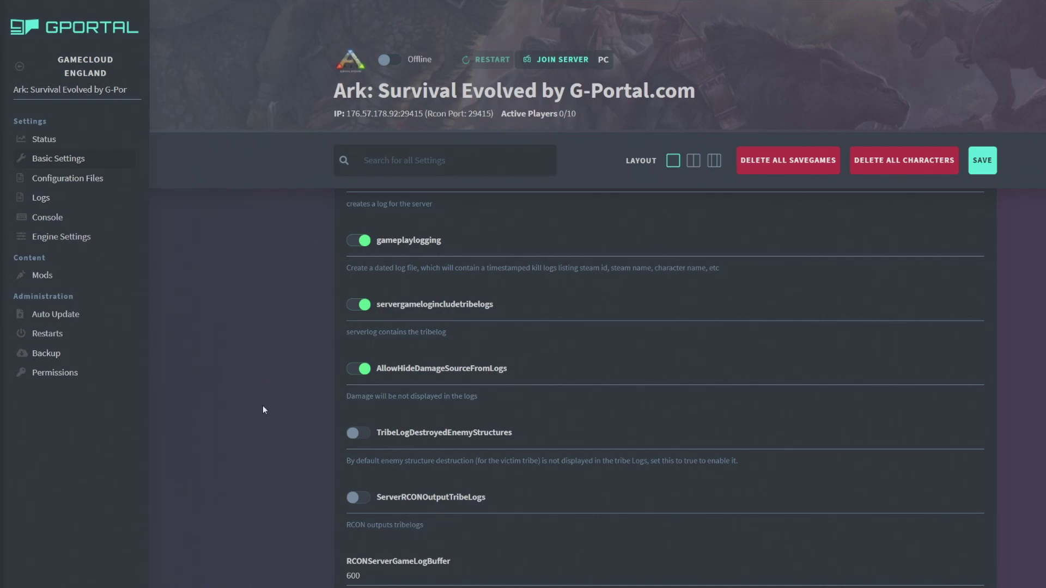
Read the description of the forceDinoRespawn option for respawning wild dinos on server restarts.
scroll(264, 409, down, 10)
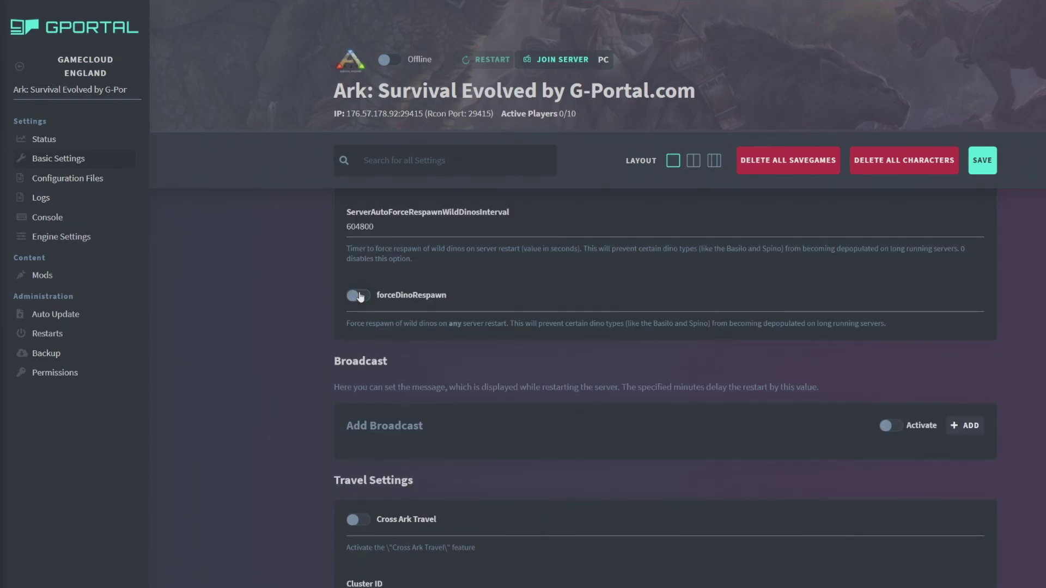
drag(360, 323, 570, 323)
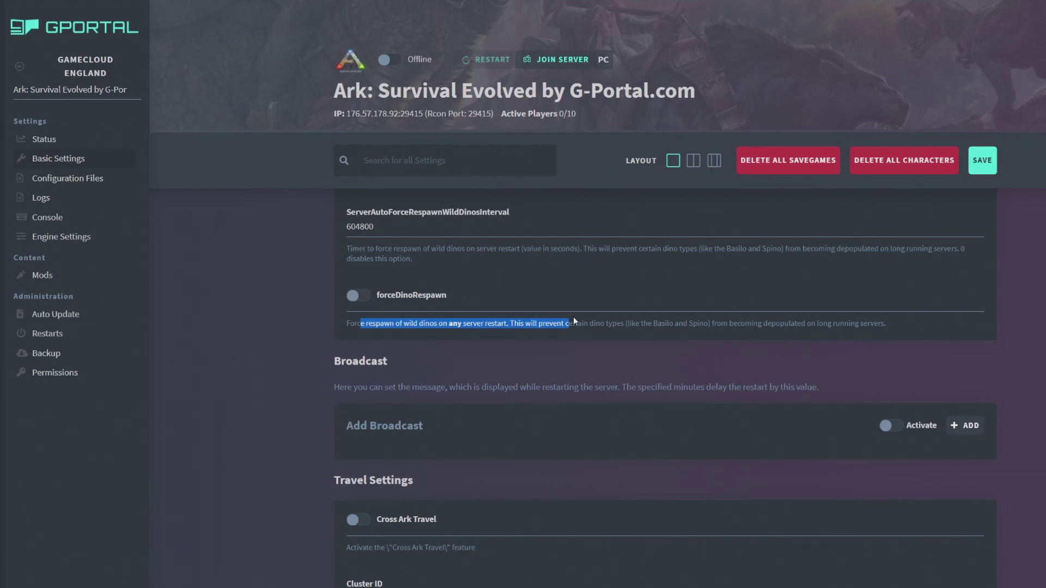
click(325, 380)
Try a restart broadcast by activating it with a time of 10 Minutes and the message "Server restarting in 10 minutes".
scroll(324, 380, down, 2)
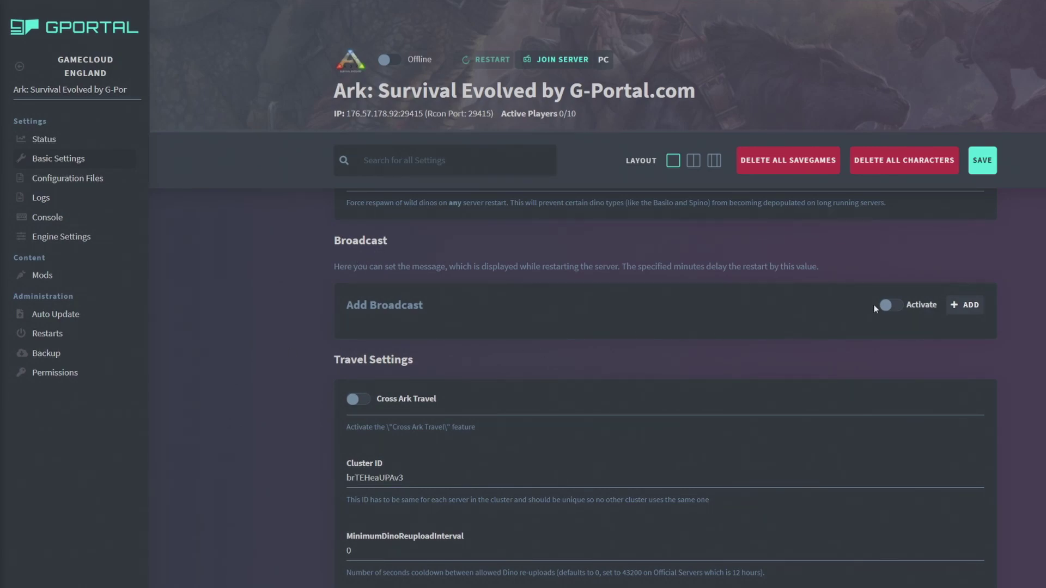
click(900, 312)
click(397, 350)
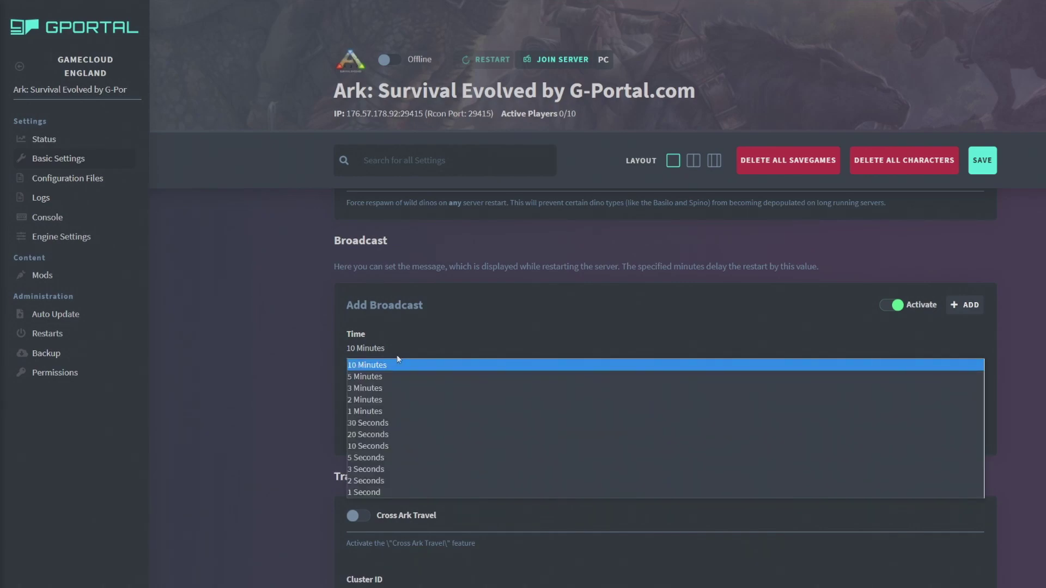
click(391, 368)
text(Server restarting in 10 minutes)
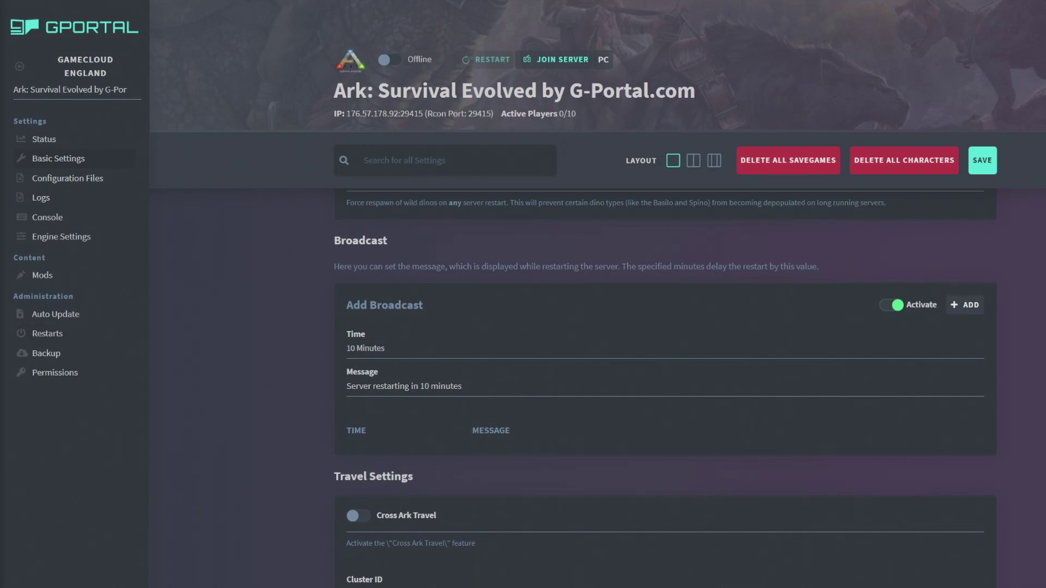
Enable Cross Ark Travel in the travel settings and select the Cluster ID text.
scroll(629, 275, down, 4)
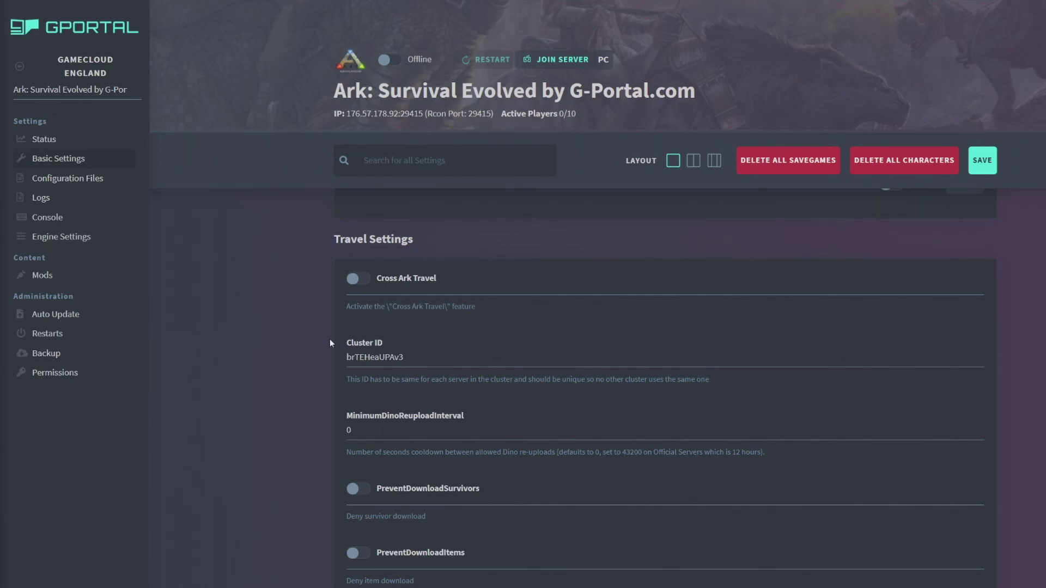
click(359, 281)
drag(403, 357, 361, 350)
Enable NoTransferFromFiltering to block downloads and uploads from servers outside the cluster.
scroll(444, 499, down, 3)
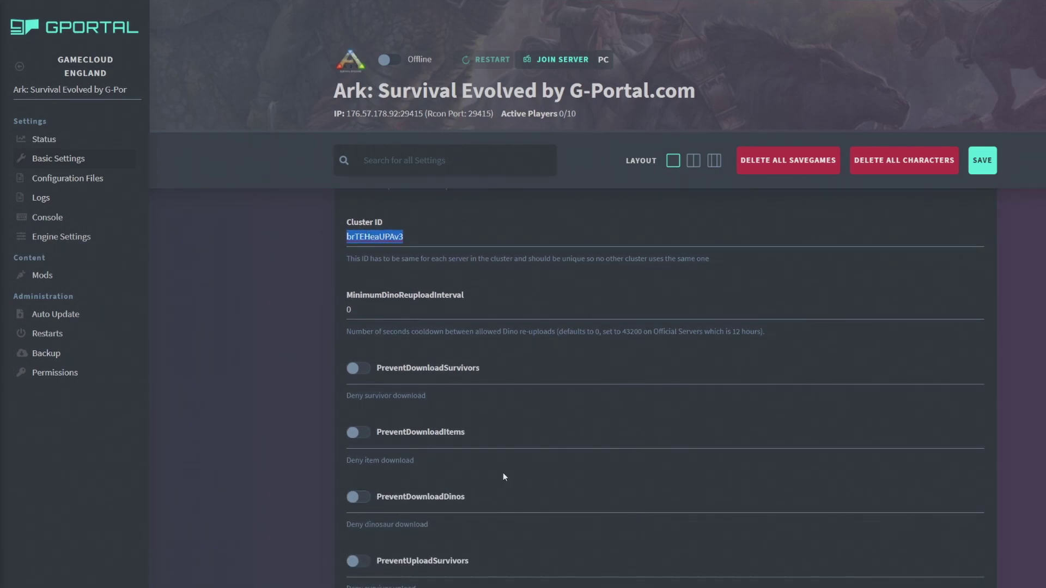
scroll(447, 412, down, 3)
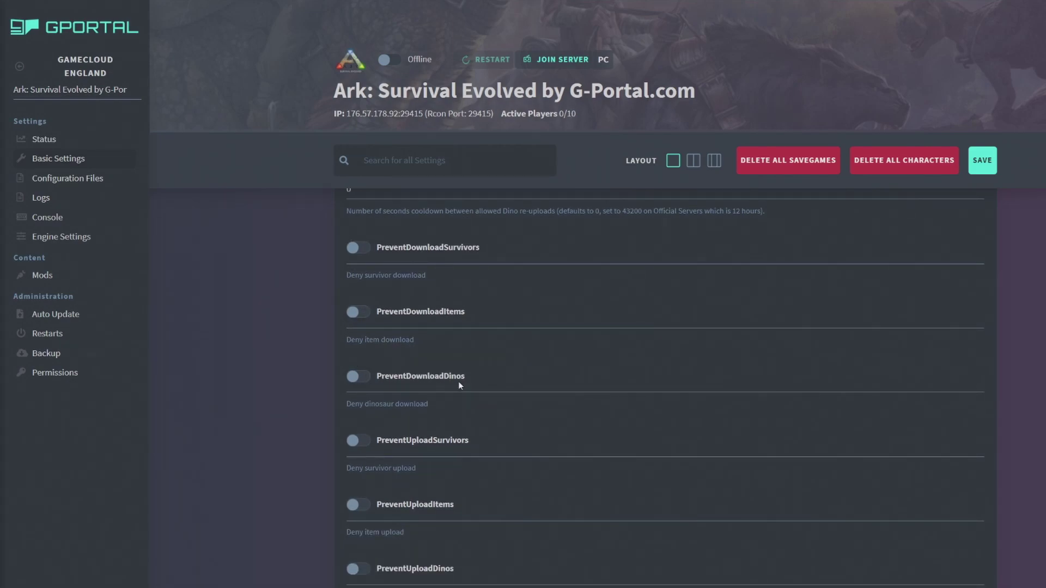
scroll(478, 509, down, 3)
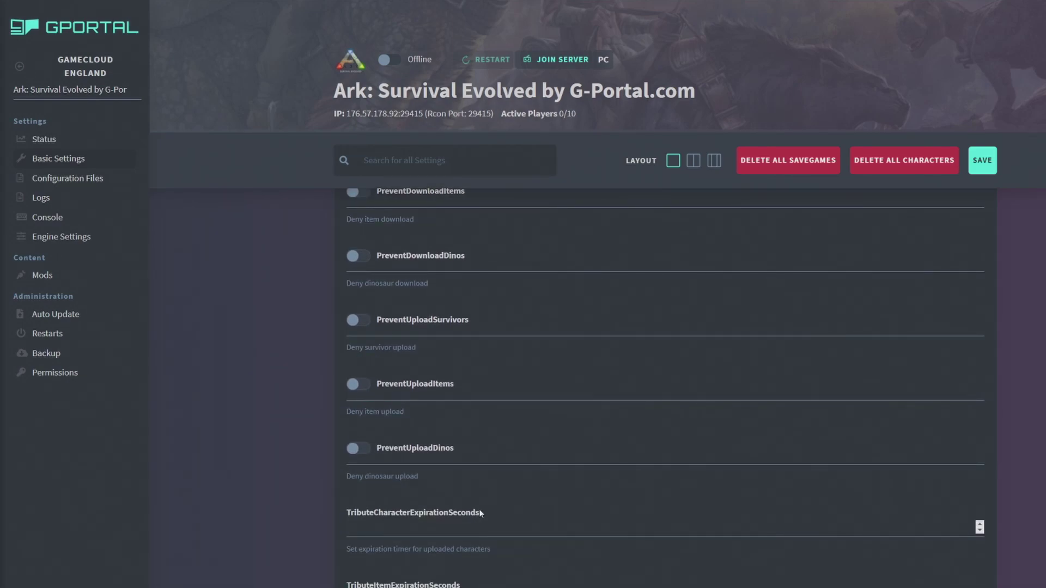
scroll(555, 514, down, 6)
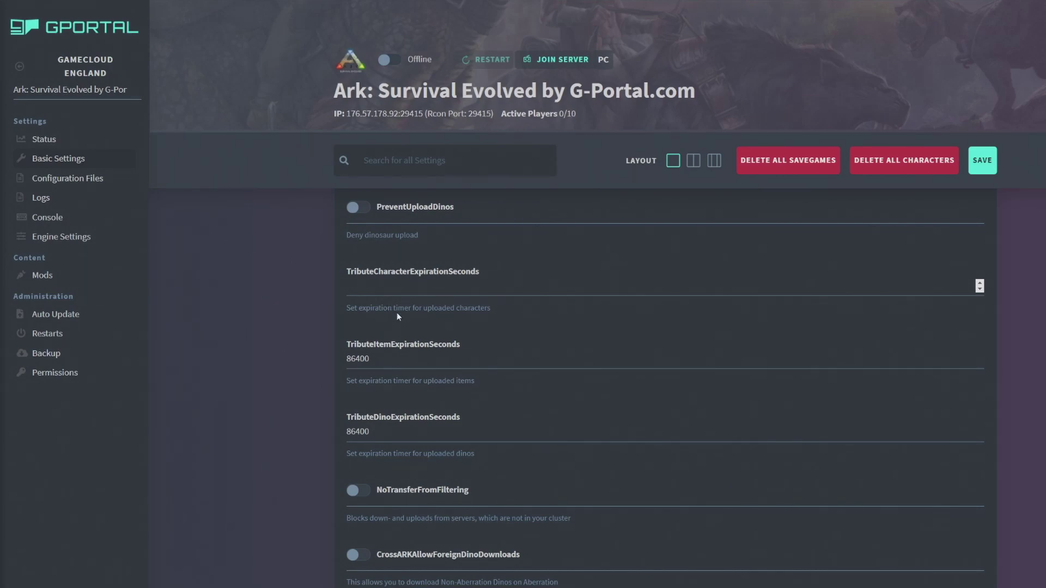
key(Tab)
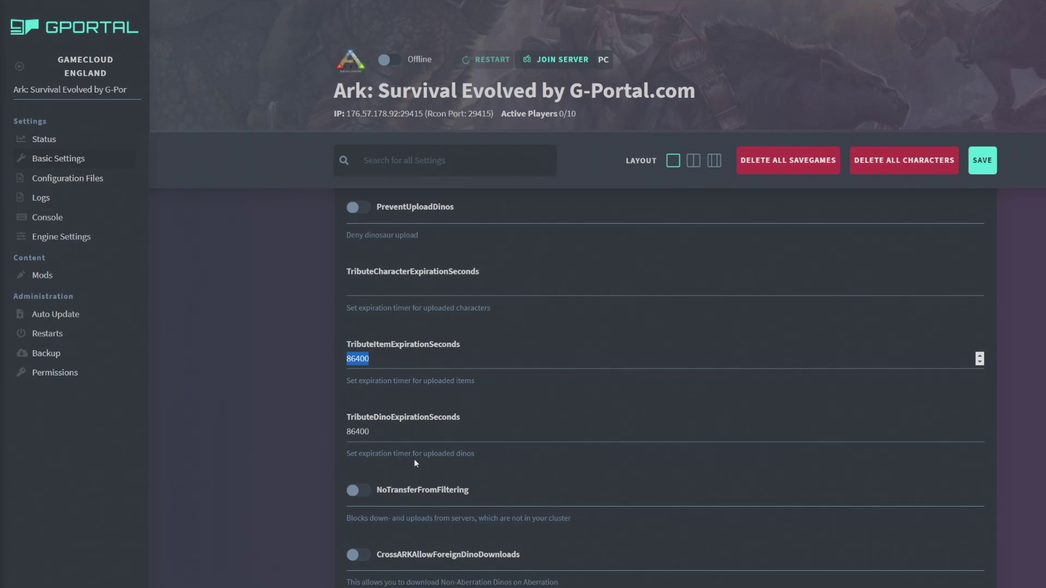
scroll(606, 460, down, 1)
click(447, 428)
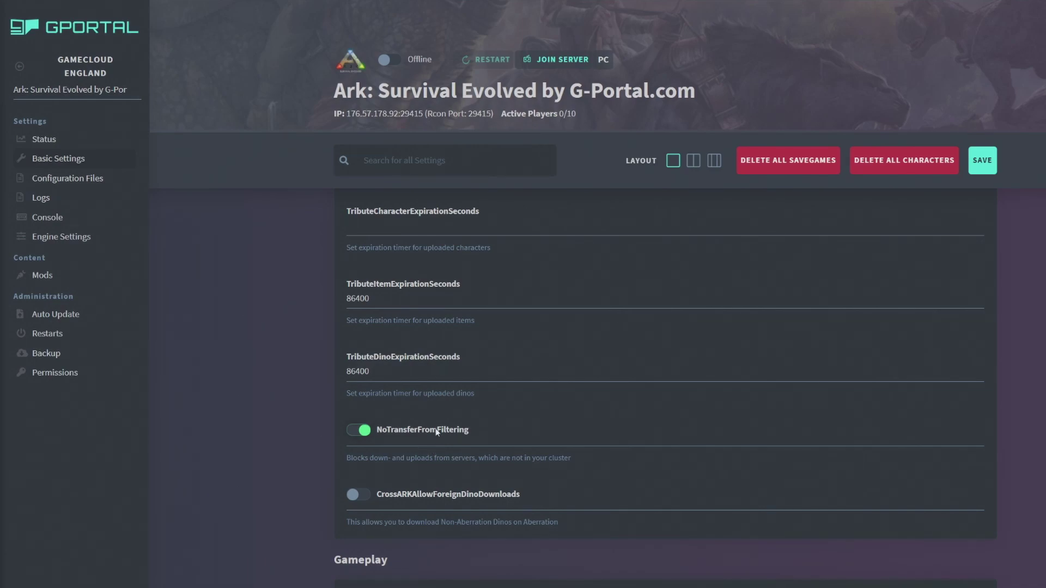
Review the travel settings again, from Cross Ark Travel through the tribute expiration timers to NoTransferFromFiltering.
scroll(436, 431, up, 13)
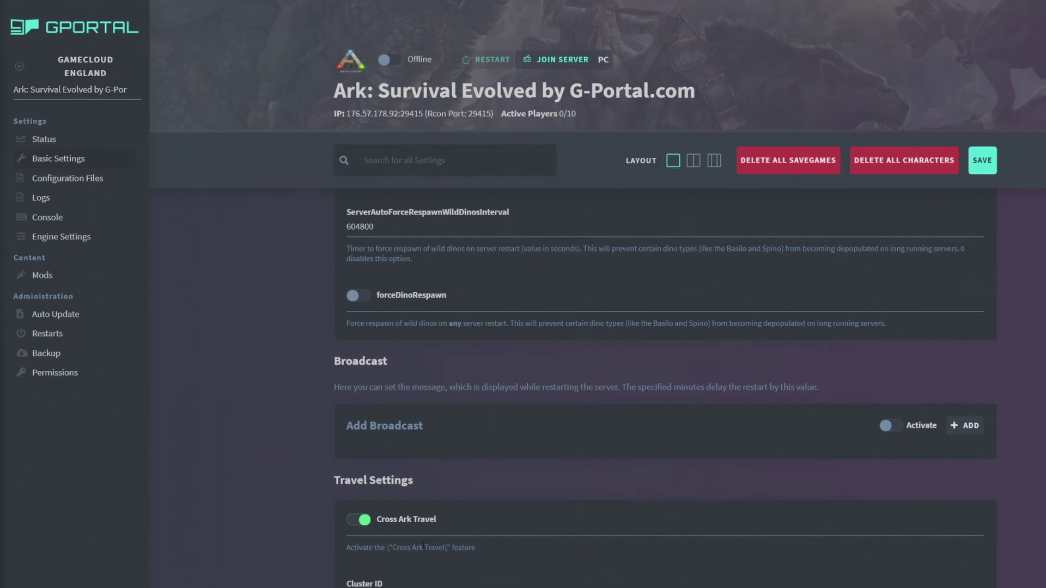
scroll(392, 512, down, 4)
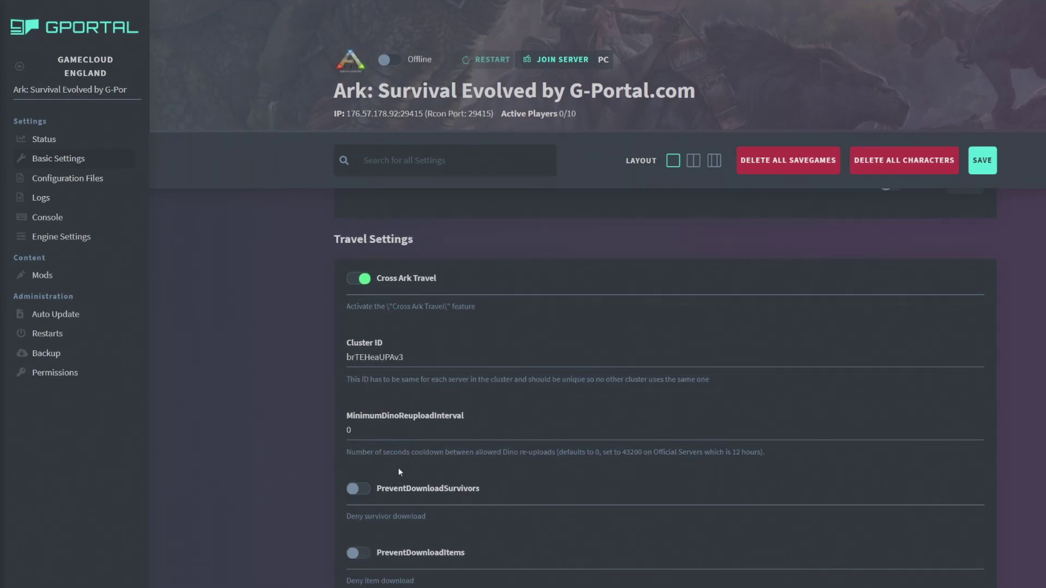
scroll(495, 446, down, 2)
scroll(495, 446, up, 1)
scroll(479, 442, down, 4)
scroll(462, 438, down, 6)
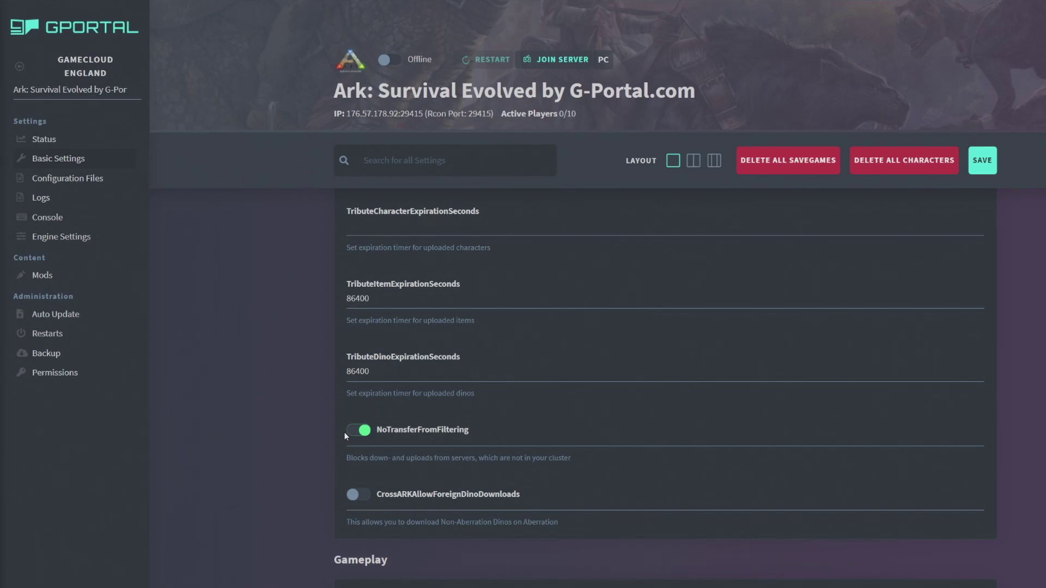
Recheck the NoTransferFromFiltering description together with the upload restrictions and tribute expiration timers in the travel settings.
drag(346, 458, 449, 458)
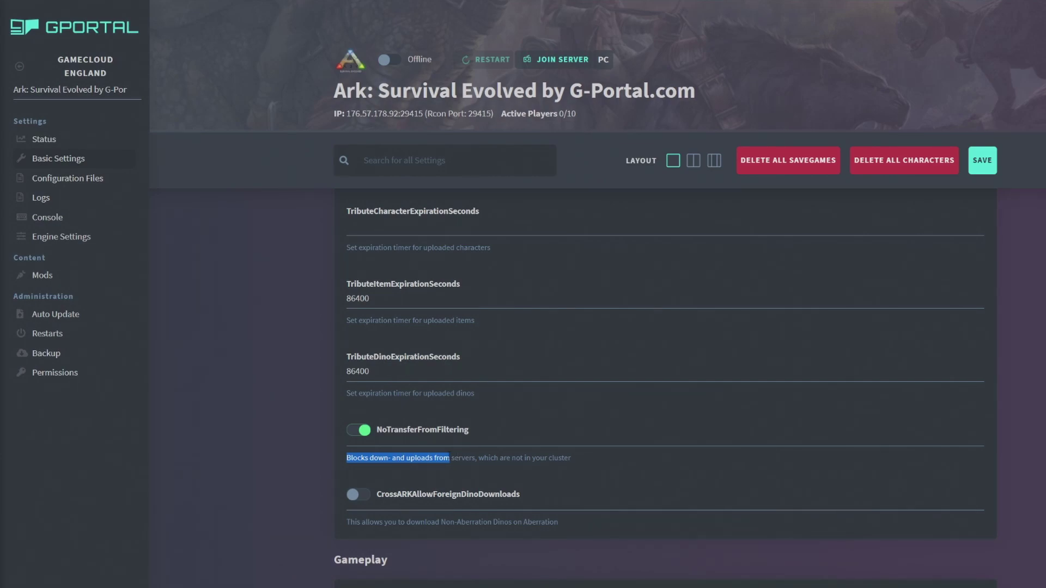
scroll(451, 427, up, 10)
scroll(358, 290, up, 5)
scroll(433, 479, down, 10)
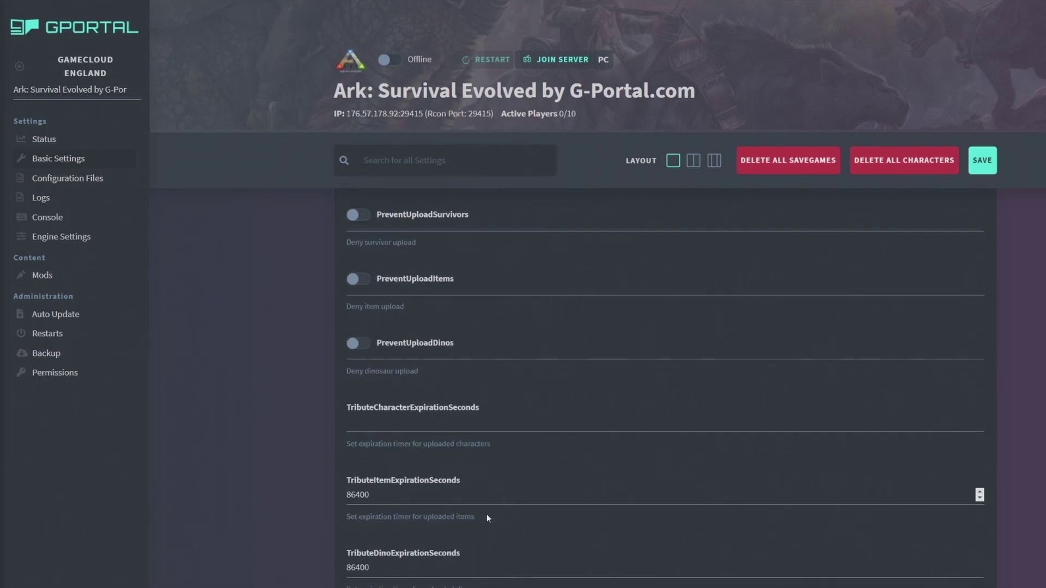
scroll(285, 437, down, 3)
View the events available for ActiveEvent in the Gameplay section and leave the choice at None.
drag(334, 258, 444, 259)
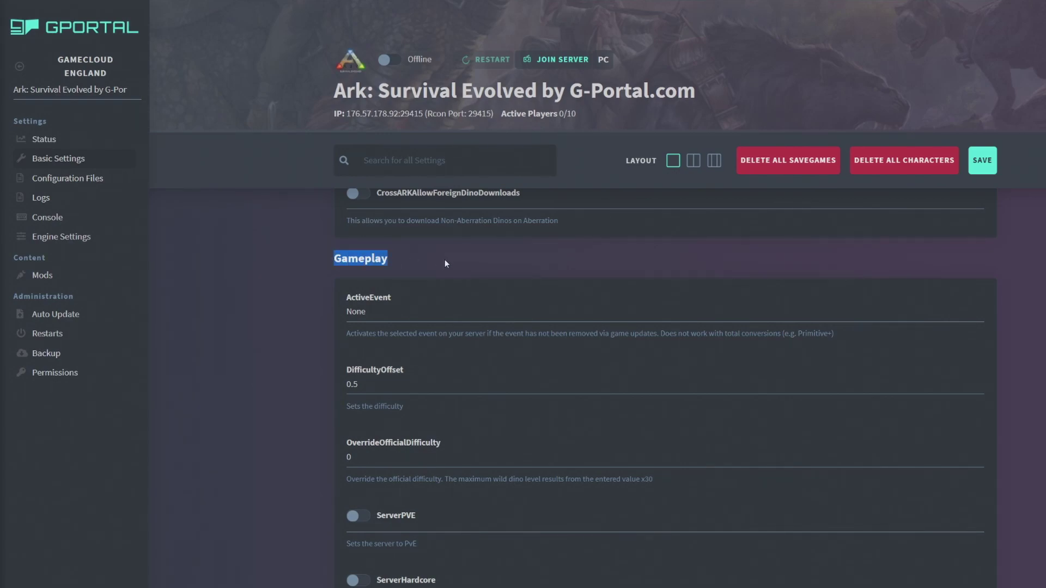
click(442, 275)
click(400, 311)
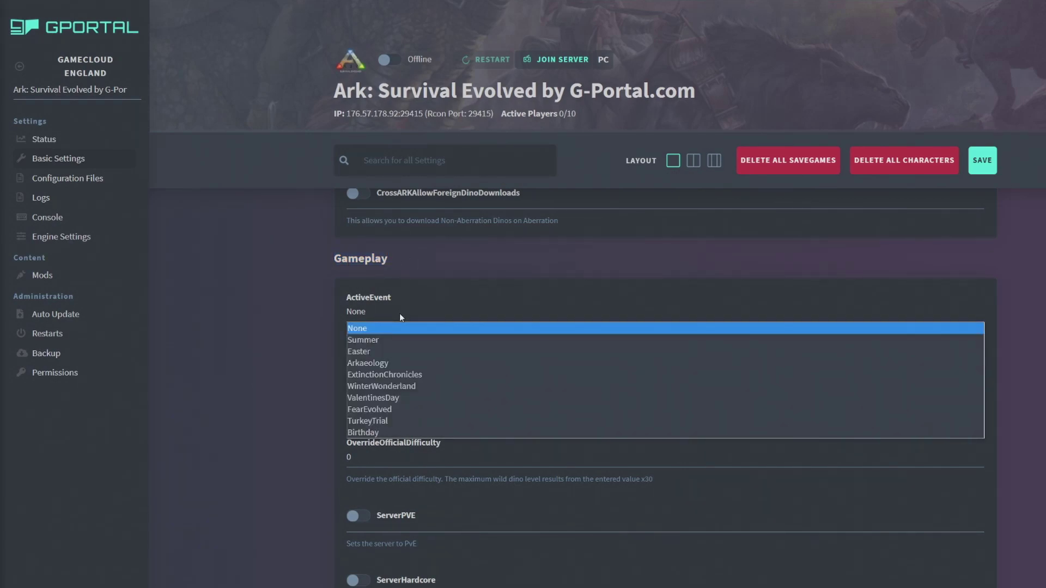
click(276, 351)
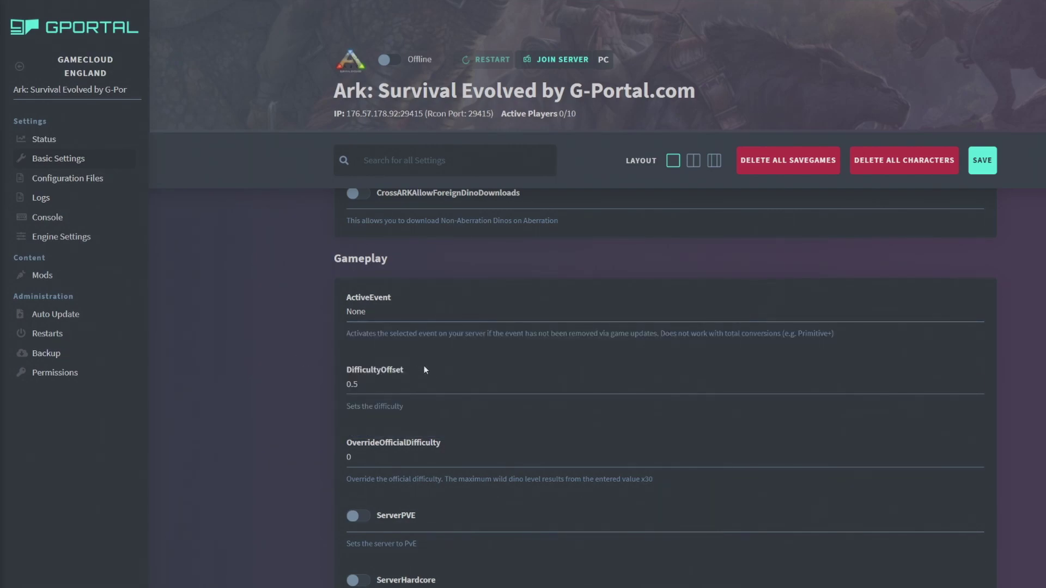
Set DifficultyOffset to 0.6 and enable ServerHardcore in the Gameplay section.
scroll(419, 360, down, 2)
click(389, 262)
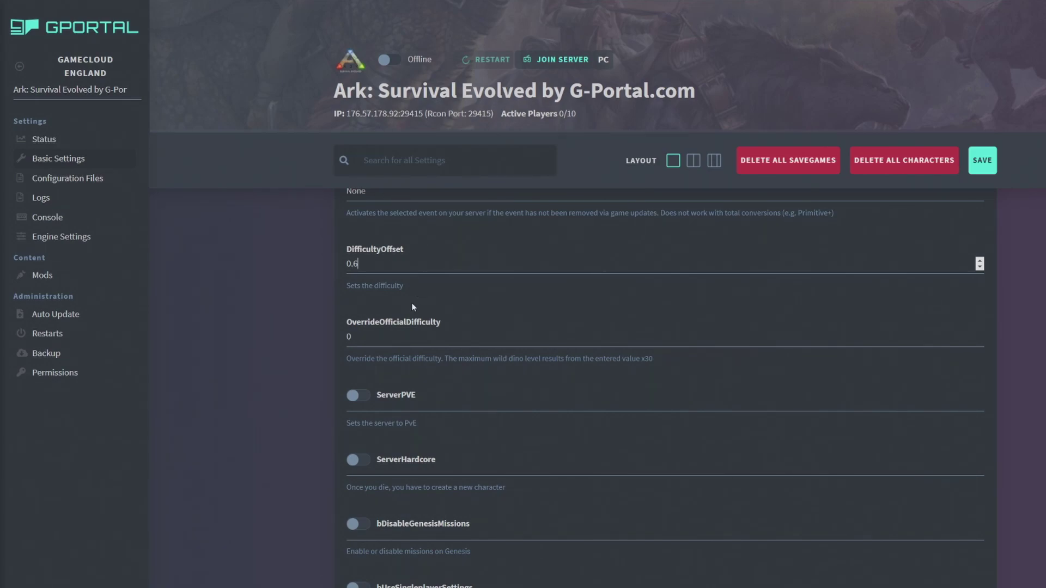
click(377, 329)
scroll(380, 332, down, 2)
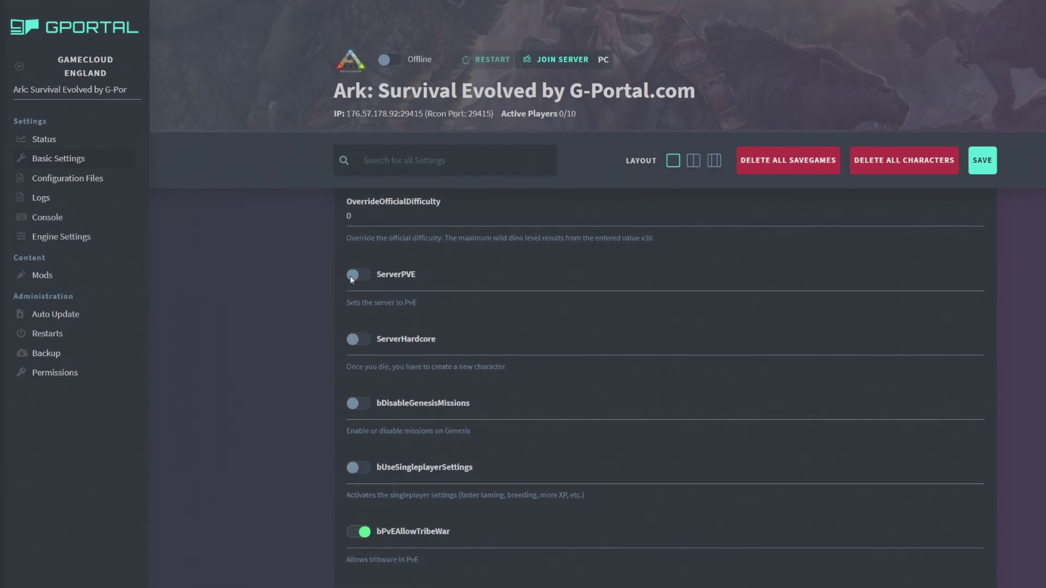
click(365, 343)
scroll(372, 406, down, 1)
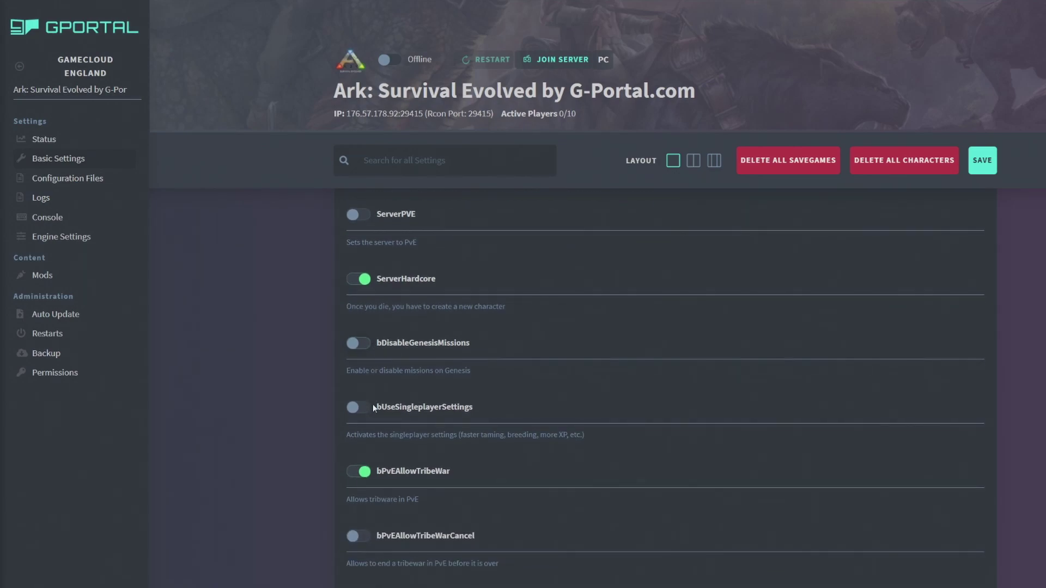
Turn on EnablePvPGamma and ShowFloatingDamageText further along in the Gameplay section.
scroll(370, 407, down, 2)
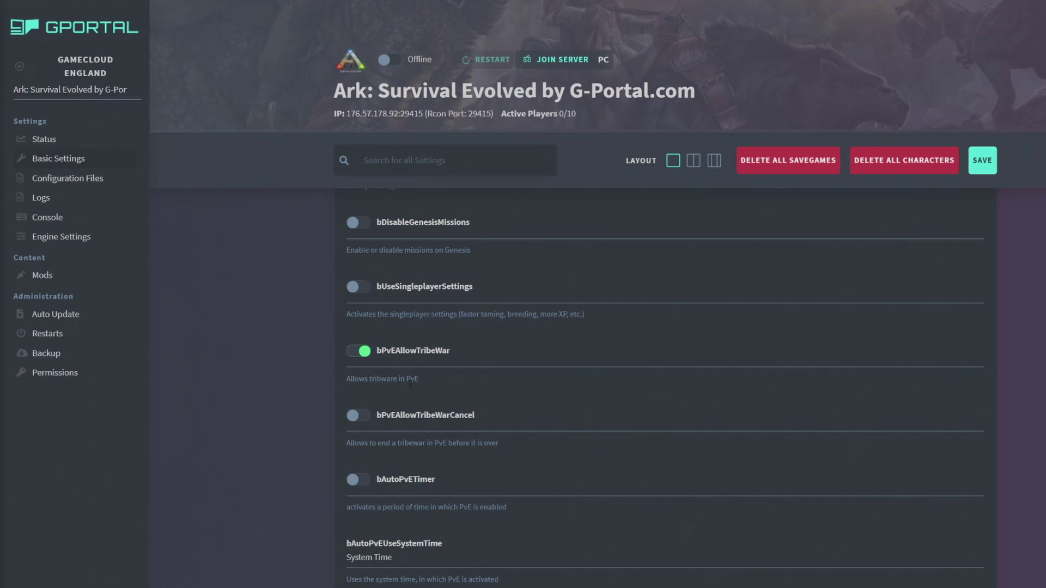
scroll(541, 526, down, 3)
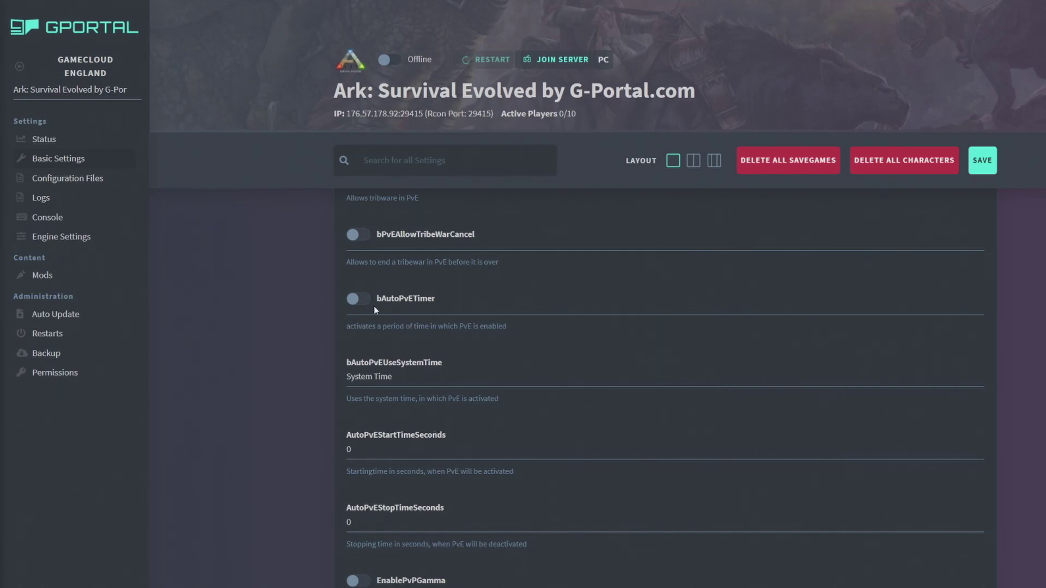
scroll(571, 328, down, 4)
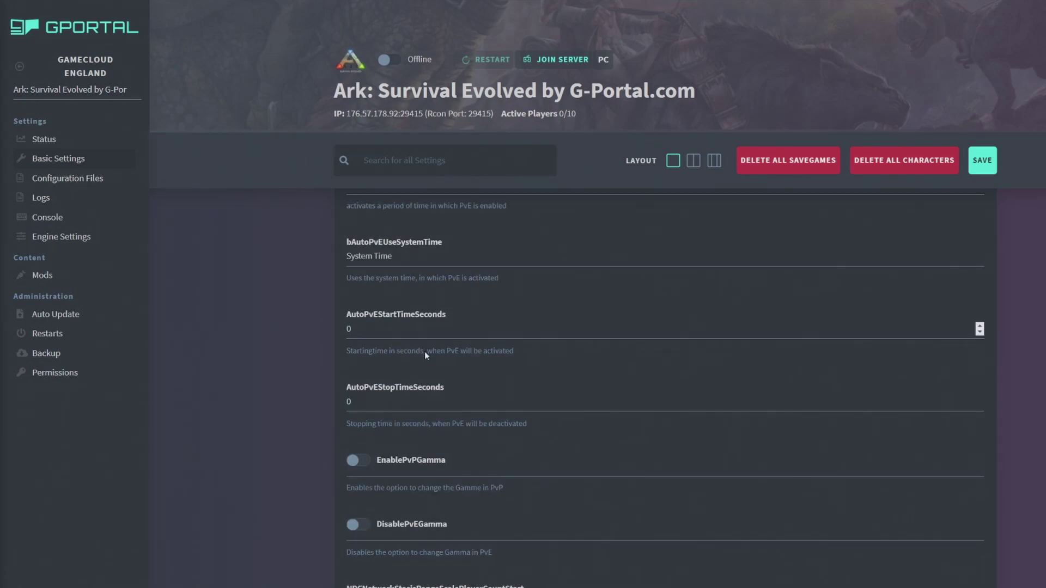
click(359, 341)
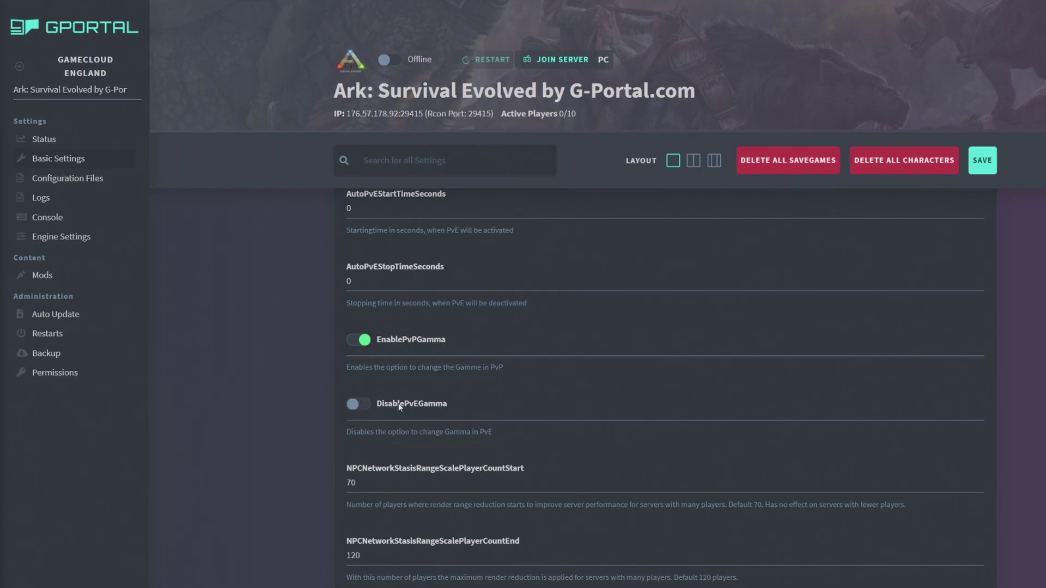
scroll(613, 433, down, 2)
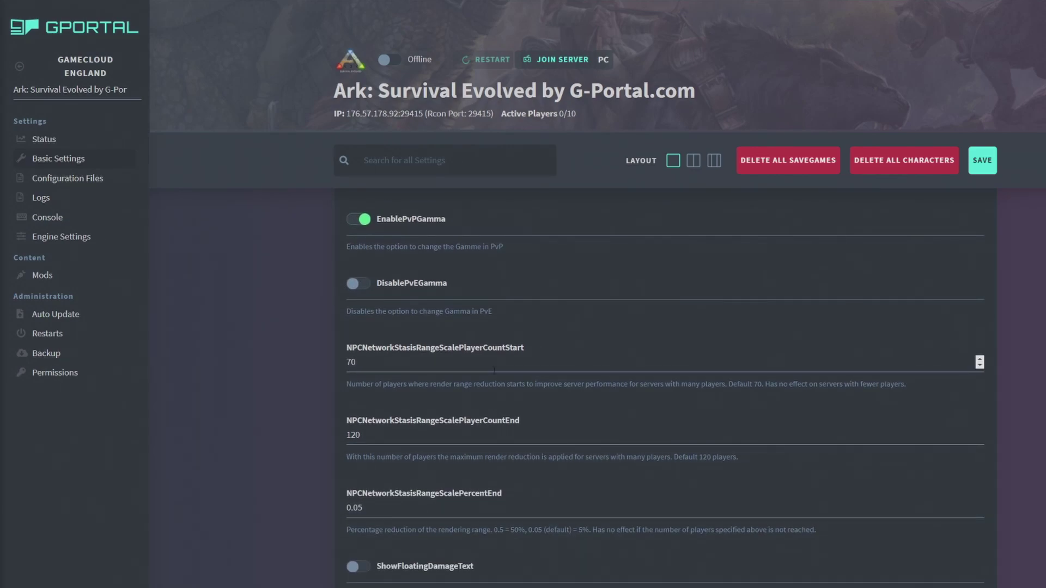
scroll(504, 380, down, 4)
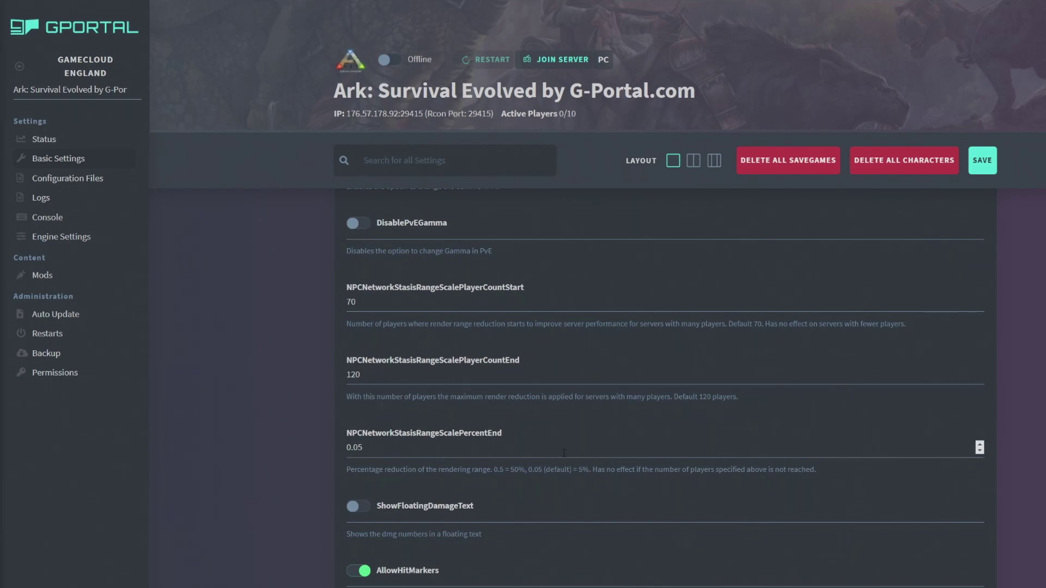
click(433, 330)
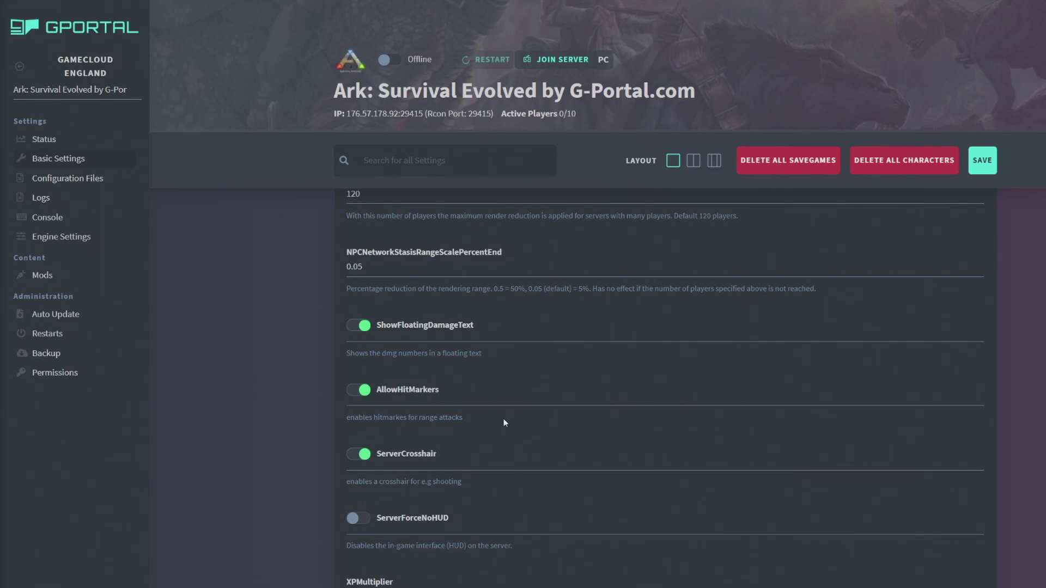
Set XPMultiplier, KillXPMultiplier and HarvestXPMultiplier each to 2.
scroll(544, 430, down, 1)
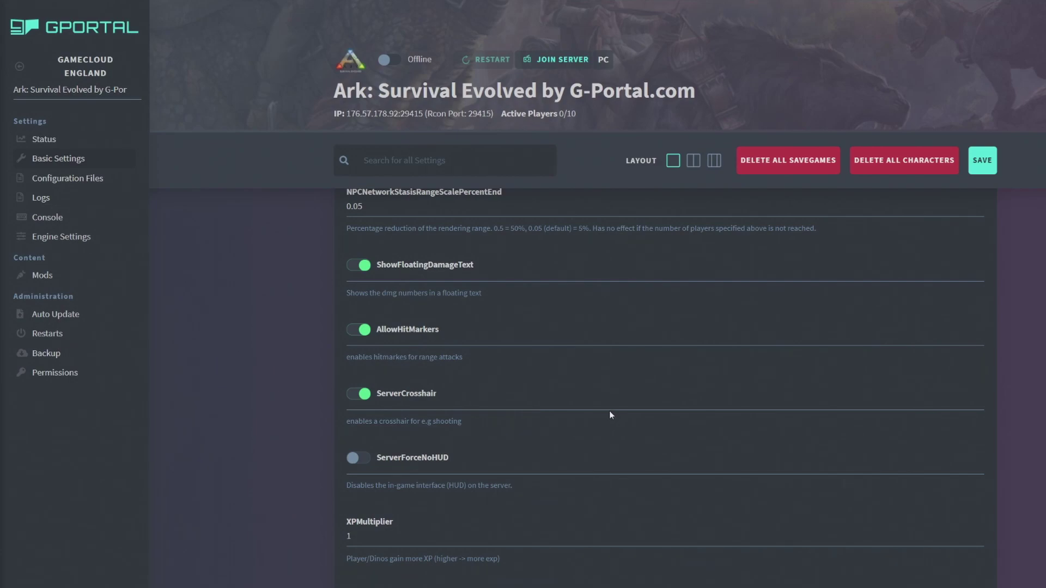
scroll(615, 412, down, 5)
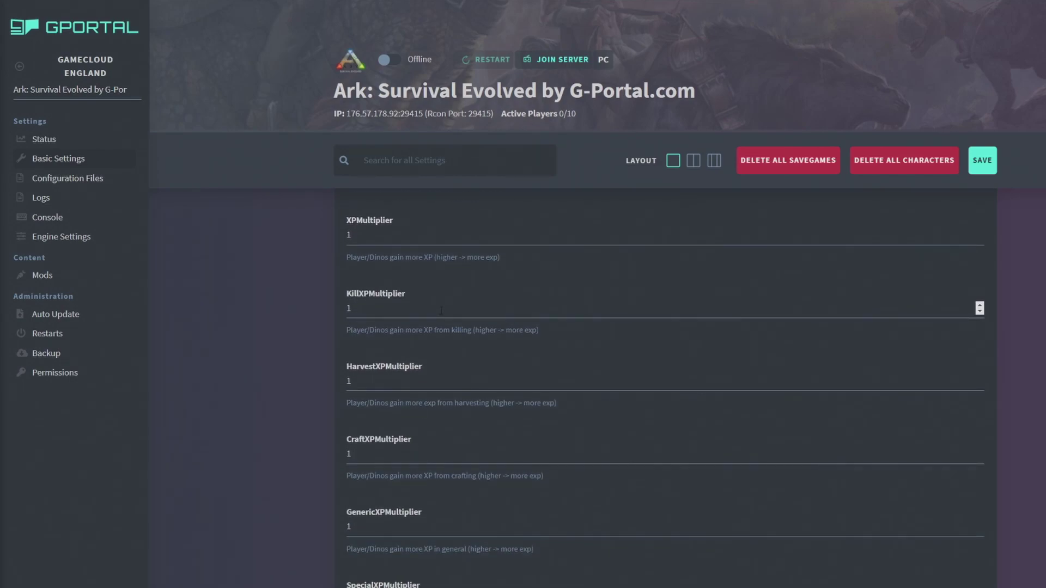
double_click(382, 235)
text(2)
click(276, 279)
double_click(381, 307)
text(2)
double_click(381, 380)
text(2)
click(210, 357)
Review the remaining XP multipliers, the custom recipe settings, the item stack size and the offline PvP options.
scroll(336, 322, down, 2)
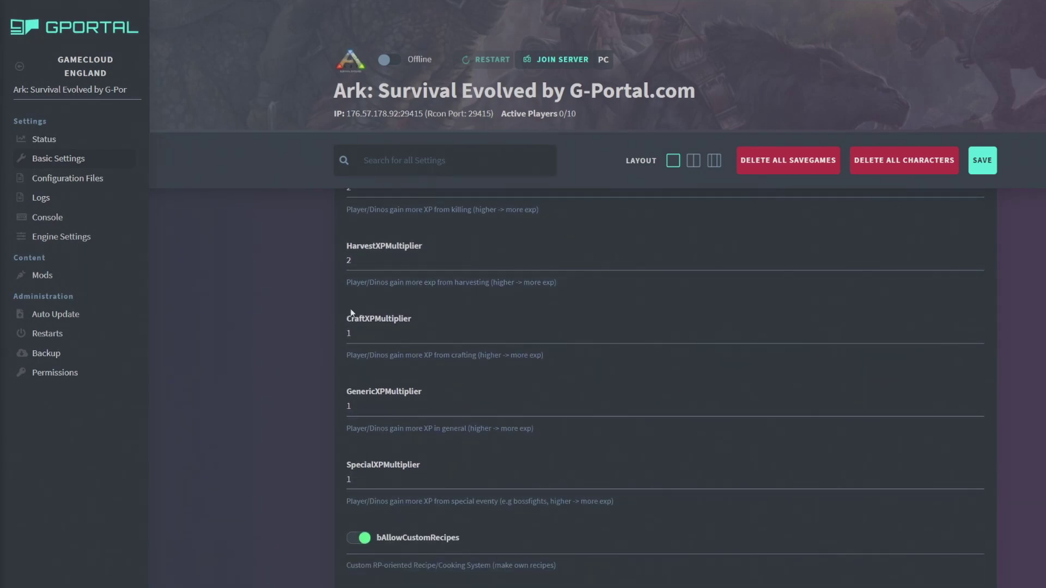
scroll(251, 468, down, 3)
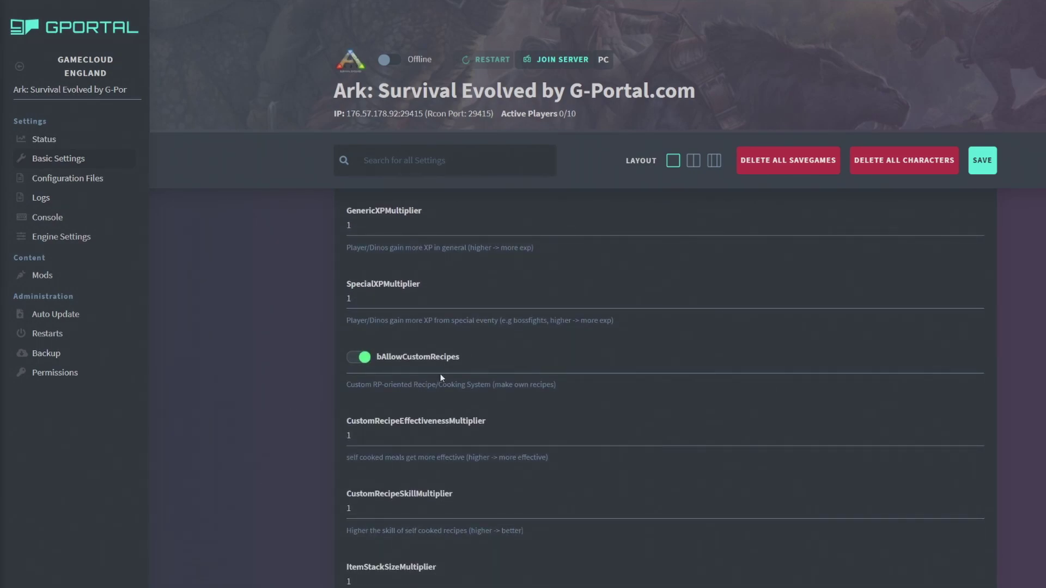
scroll(256, 392, down, 2)
scroll(284, 359, down, 1)
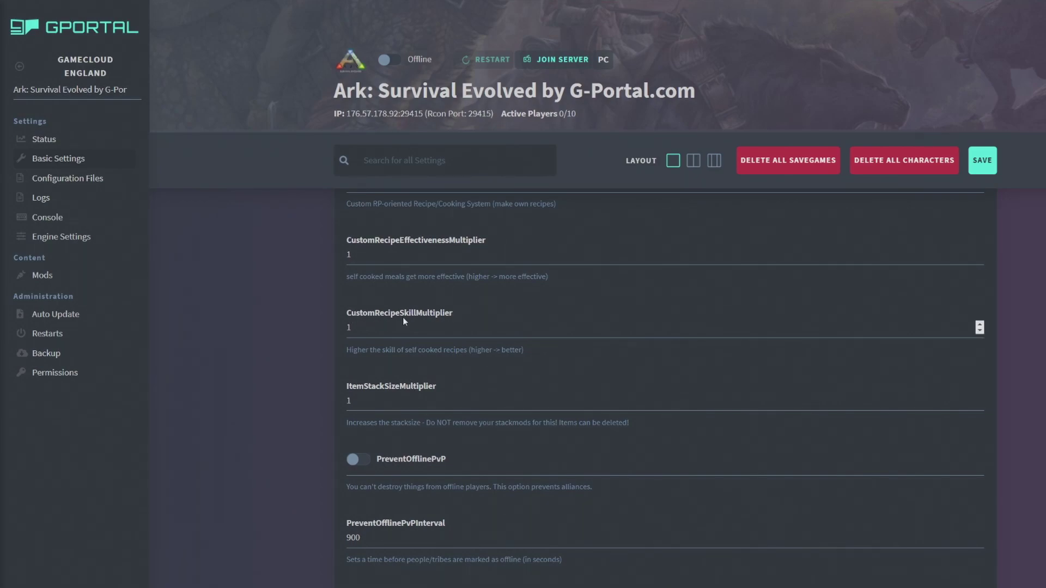
double_click(472, 349)
click(410, 347)
scroll(658, 419, down, 2)
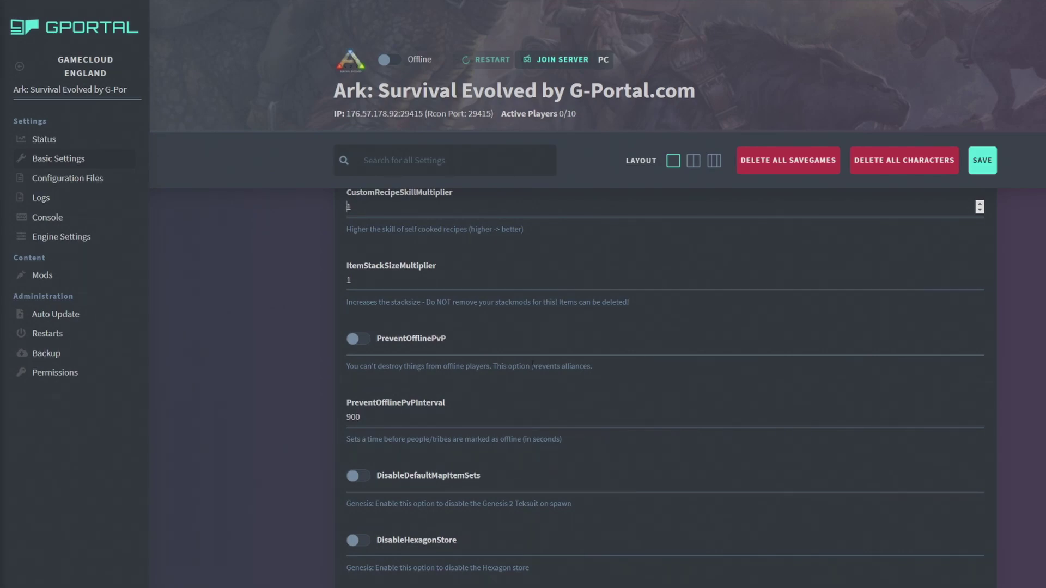
Set the Genesis BaseHexagonRewardMultiplier to 1 and highlight its description.
scroll(531, 366, down, 4)
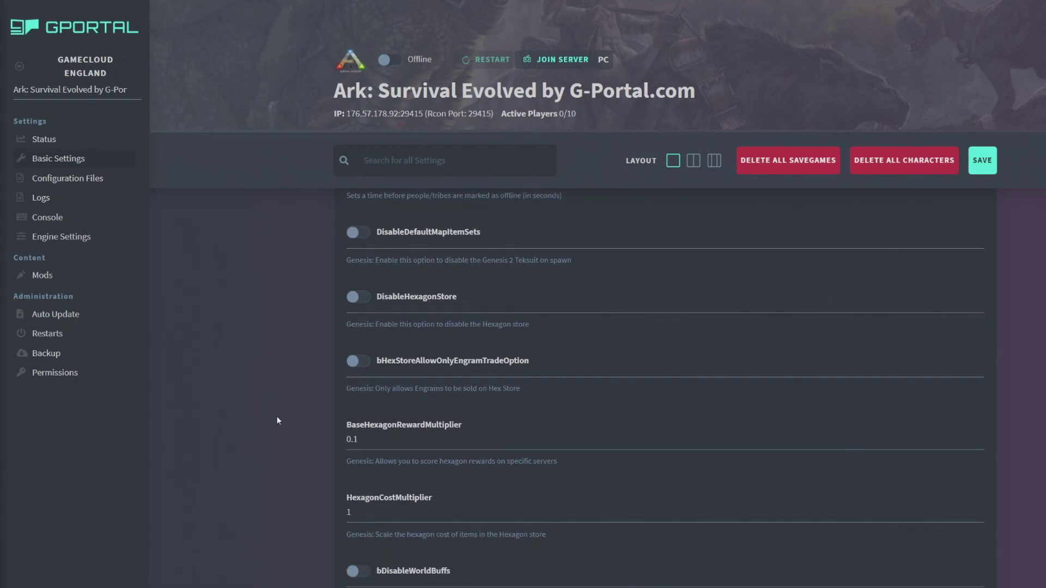
scroll(277, 420, down, 1)
drag(360, 381, 236, 402)
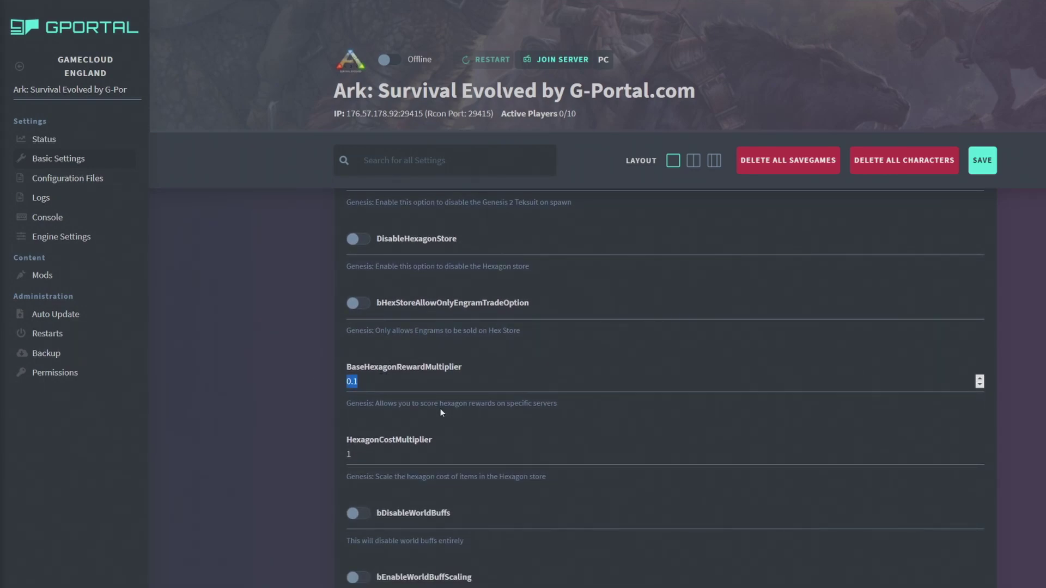
text(1)
drag(558, 404, 269, 405)
click(1008, 359)
Set HarvestAmountMultiplier to 5 in the World section.
scroll(741, 466, down, 4)
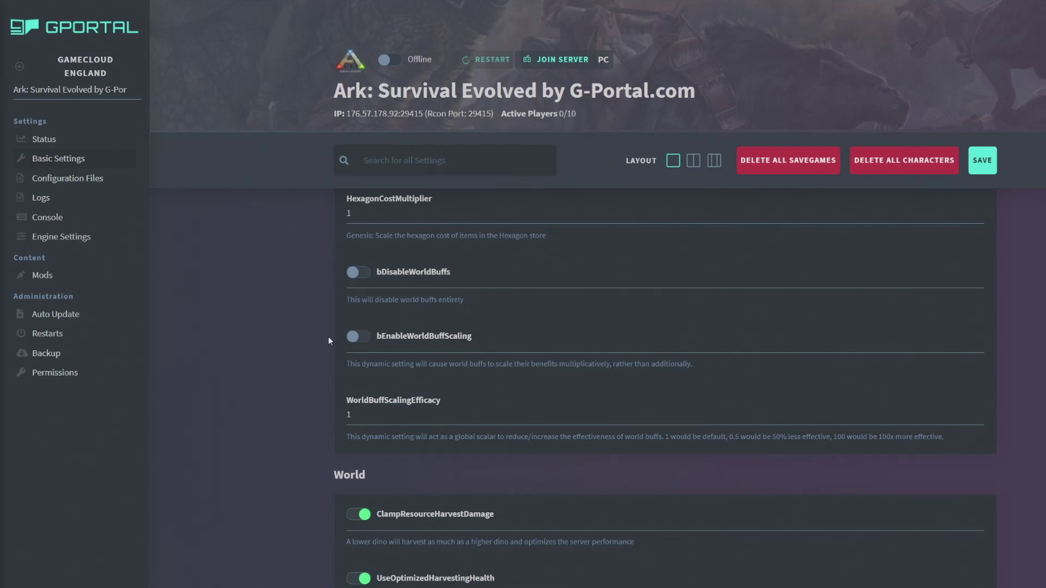
scroll(328, 336, down, 4)
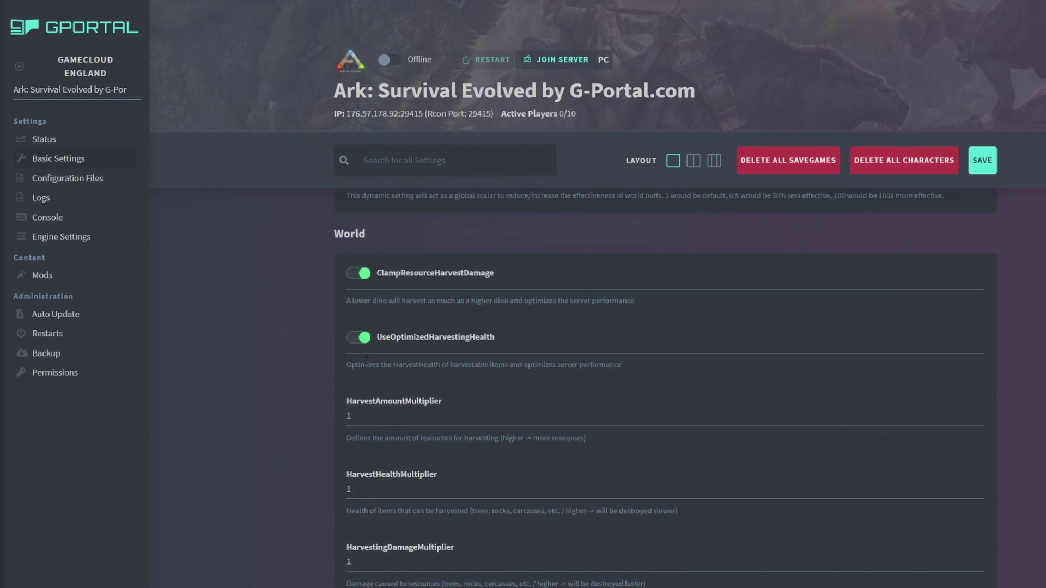
key(ctrl+a)
text(5)
scroll(323, 440, down, 1)
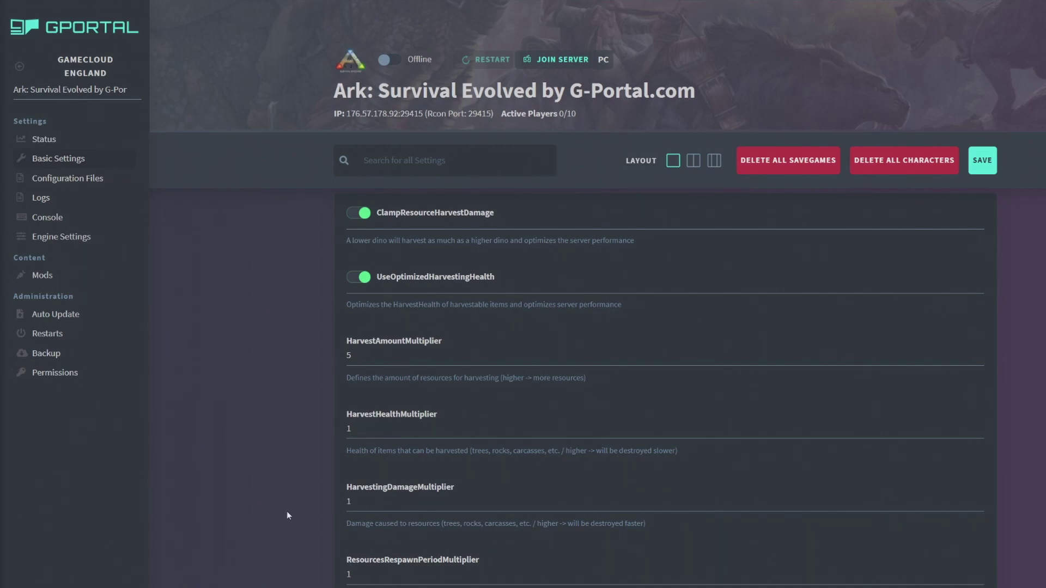
Set CropGrowthSpeedMultiplier to 5 in the World section.
scroll(263, 470, down, 5)
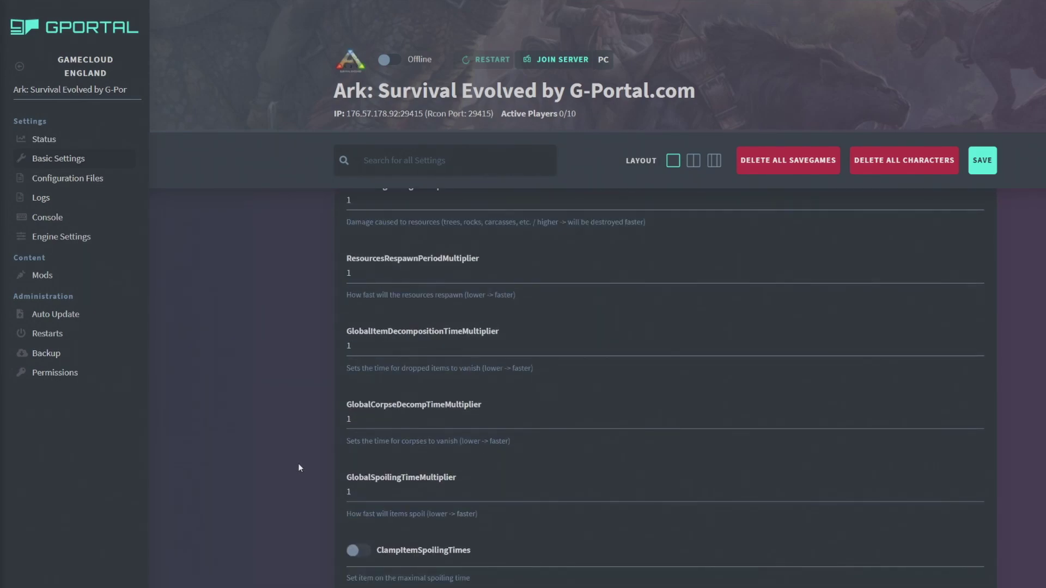
scroll(460, 348, up, 3)
scroll(450, 339, down, 2)
scroll(459, 355, down, 1)
scroll(452, 403, down, 1)
key(Tab)
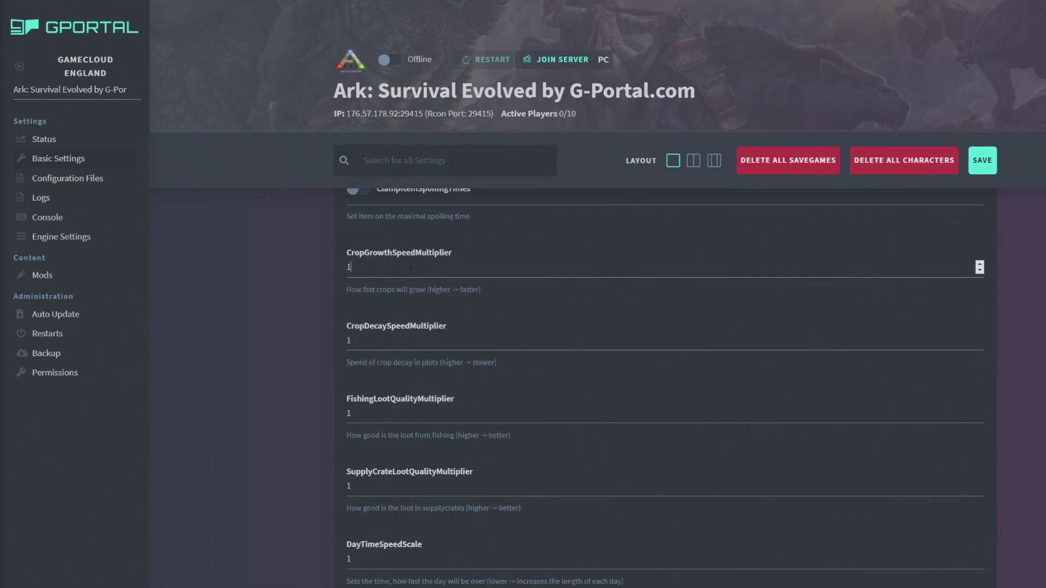
text(5)
Examine the remaining World settings, from loot quality and day/night speed through fog, anti-meshing and supply crates to the Structures section.
scroll(360, 381, down, 2)
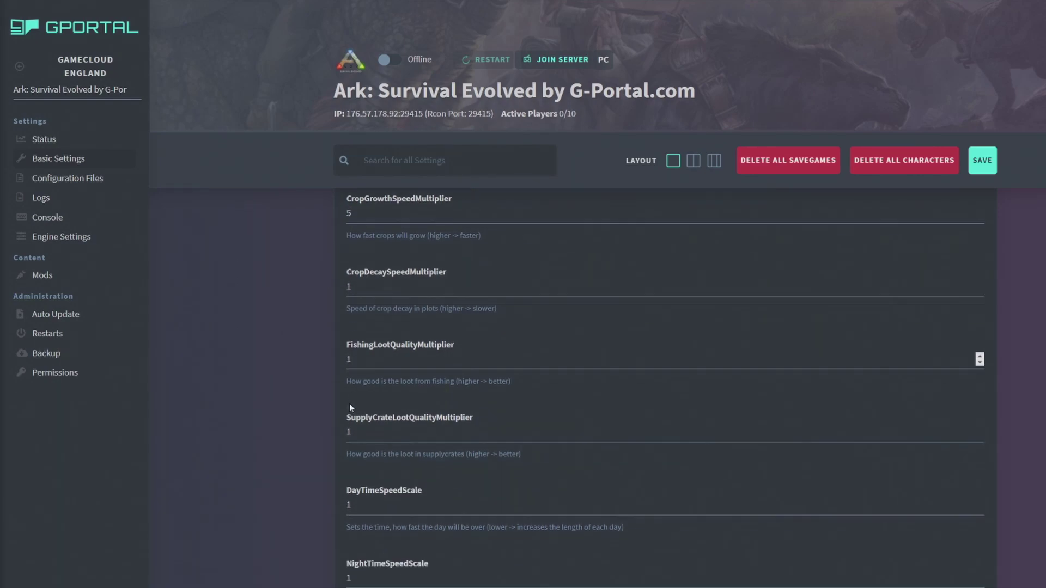
scroll(363, 362, down, 2)
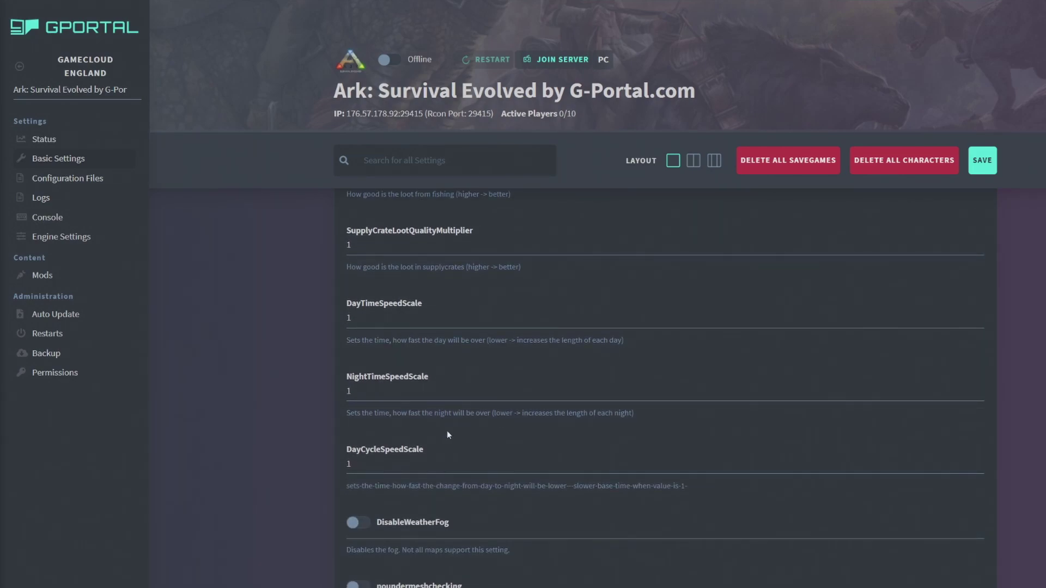
scroll(458, 433, down, 2)
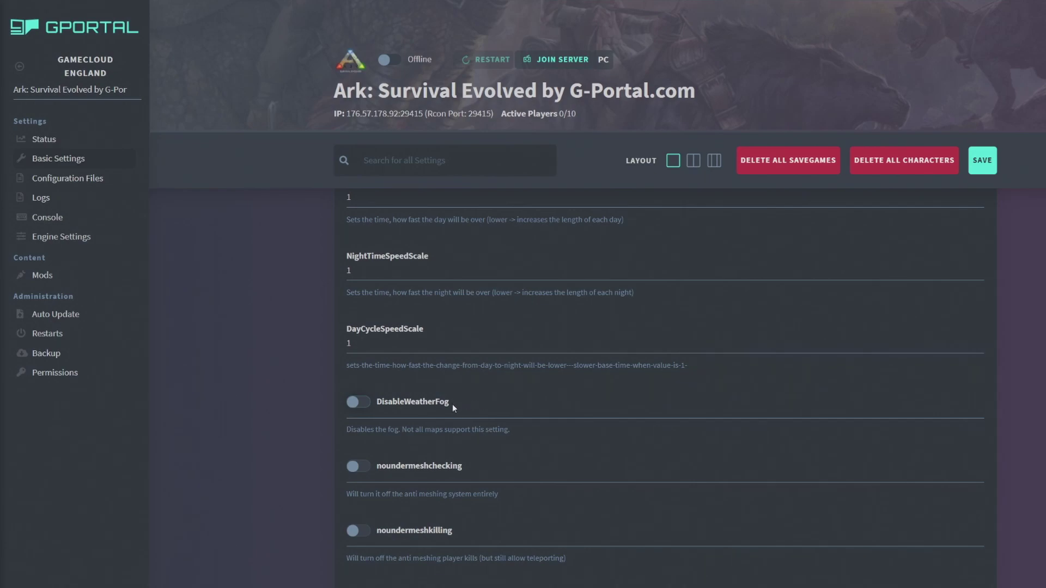
scroll(548, 378, down, 1)
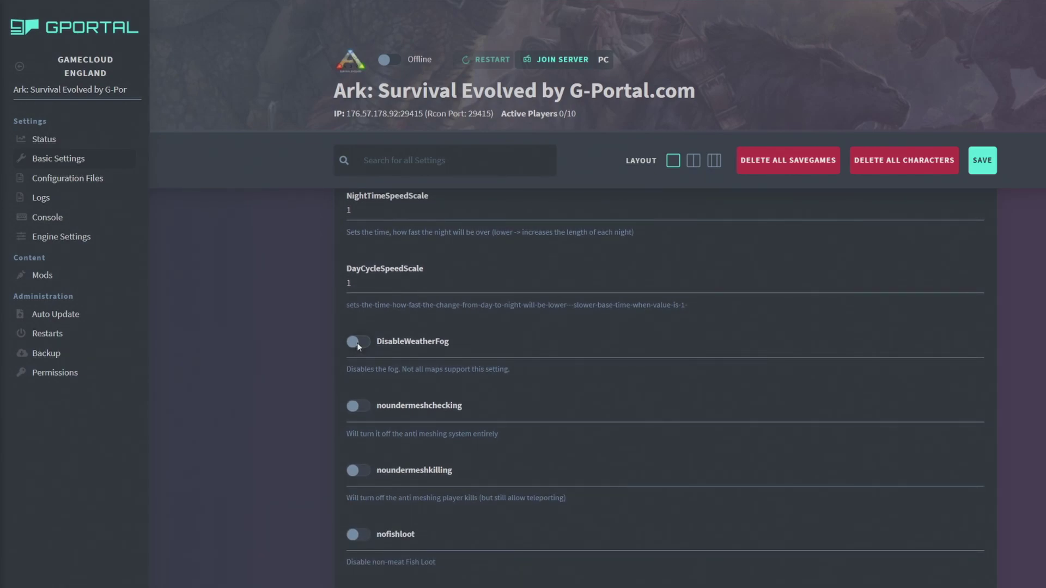
scroll(368, 423, down, 2)
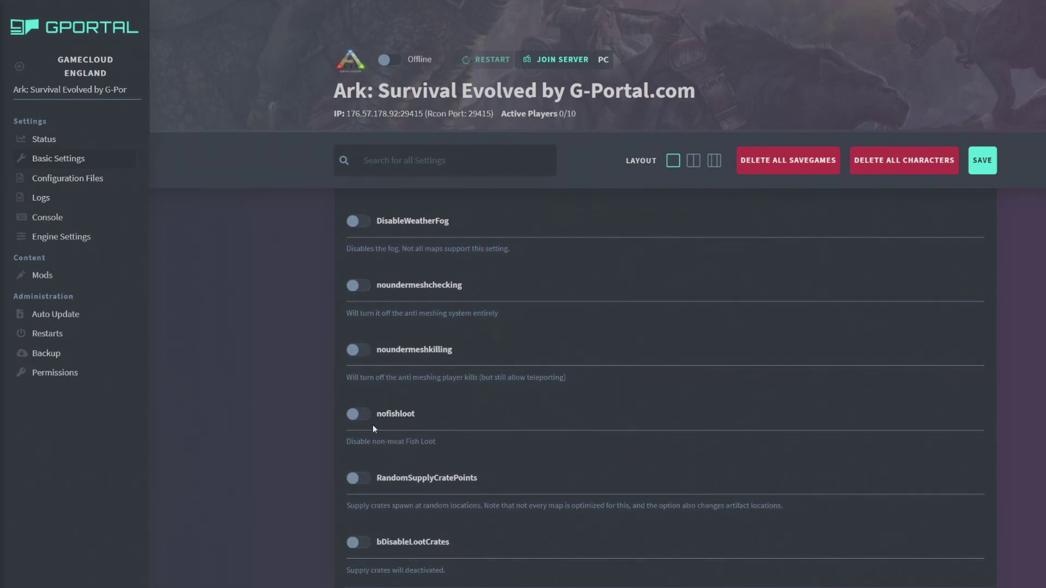
scroll(550, 371, down, 1)
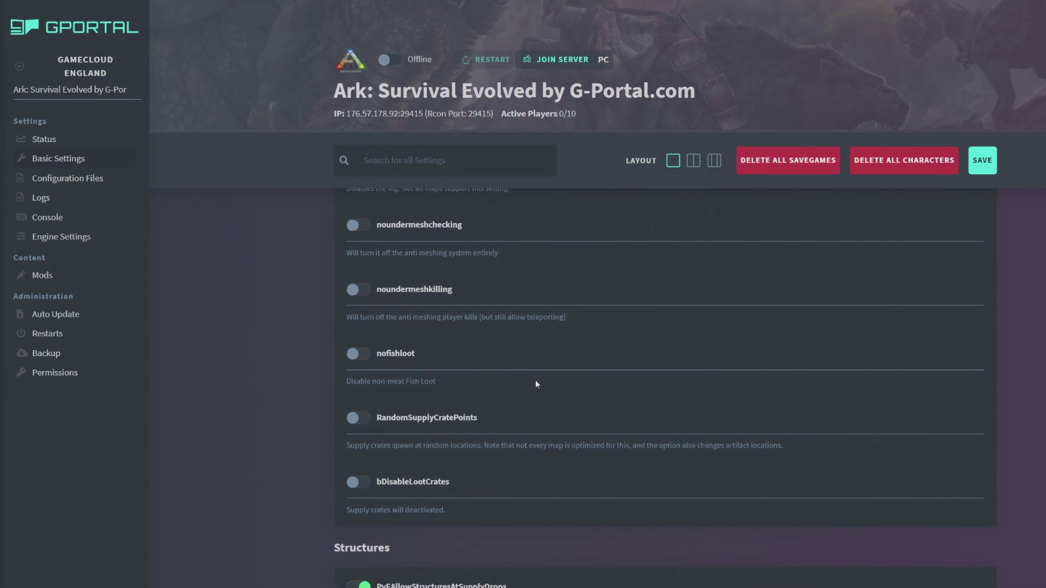
scroll(533, 460, down, 2)
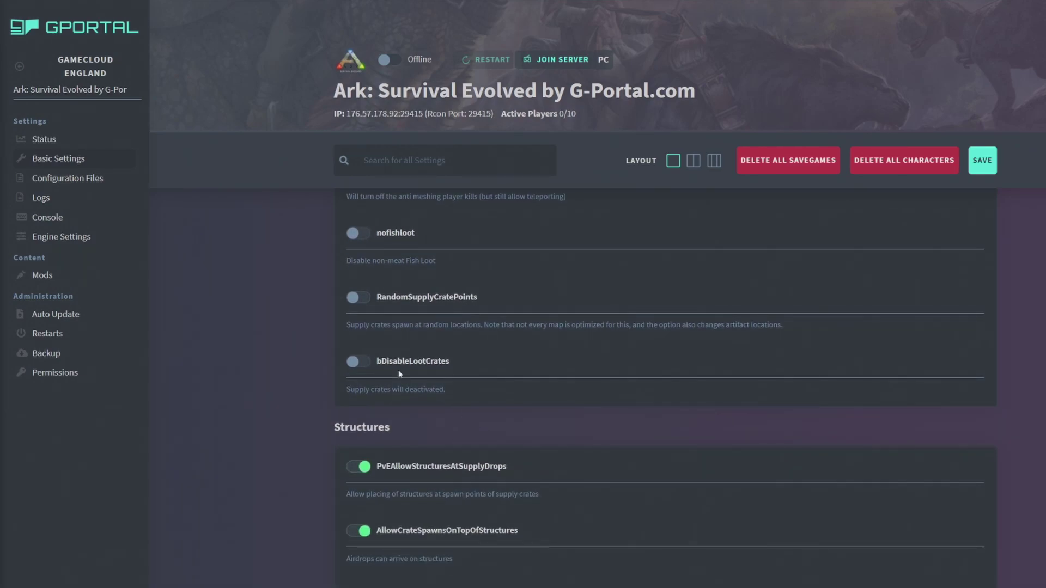
Enable bDisableStructurePlacementCollision in the Structures section.
scroll(544, 352, down, 3)
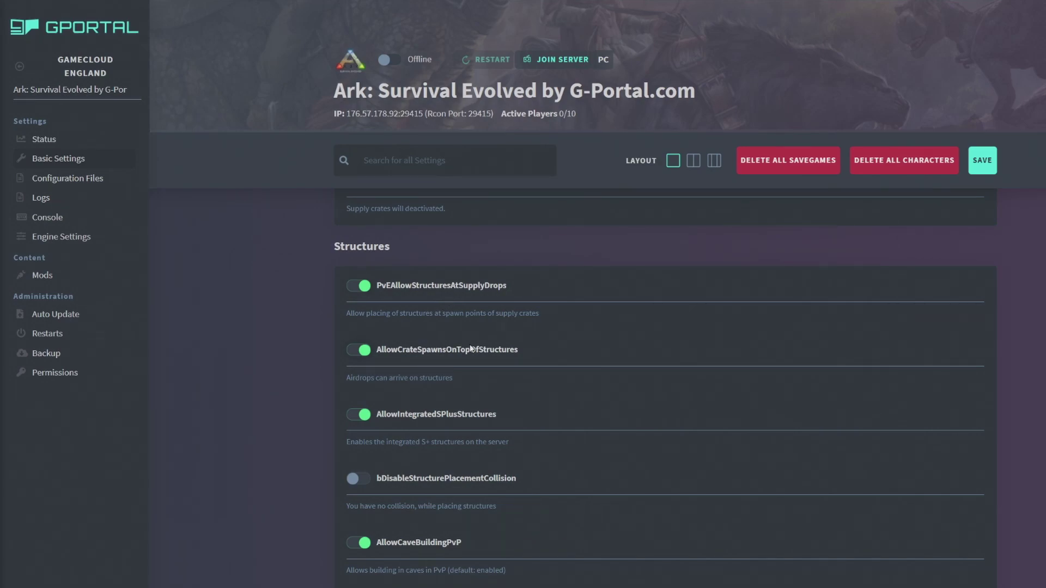
scroll(551, 400, down, 1)
drag(442, 355, 522, 358)
click(521, 358)
scroll(462, 358, down, 1)
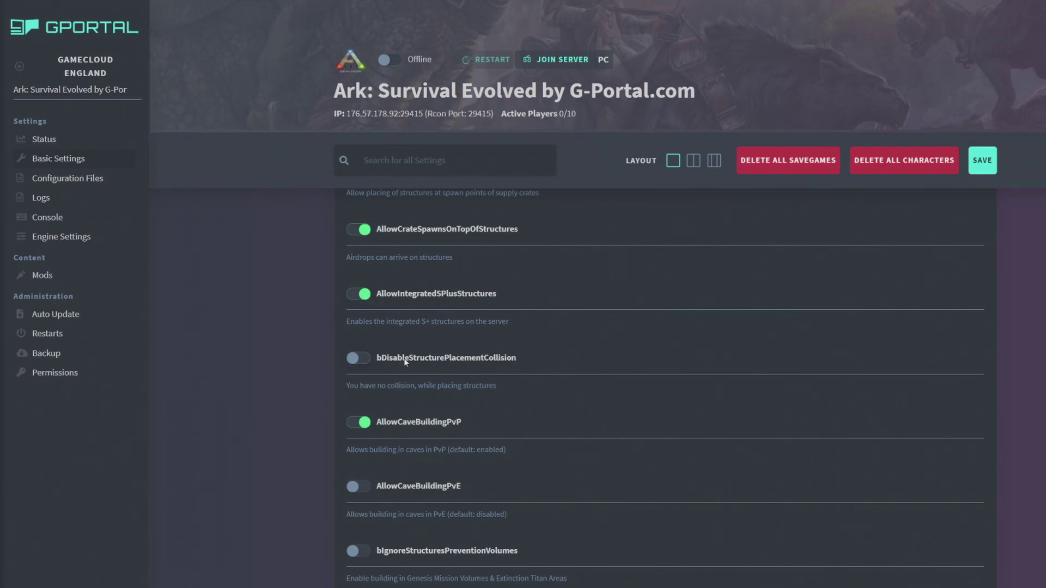
click(353, 363)
Enable AlwaysAllowStructurePickup in the Structures section.
scroll(327, 430, down, 2)
scroll(256, 425, down, 5)
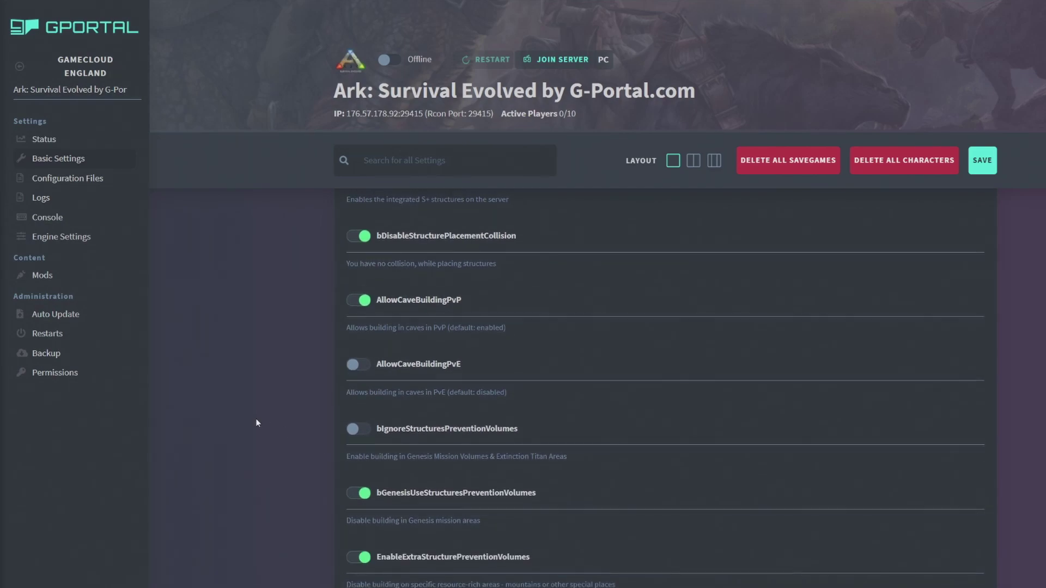
scroll(430, 360, down, 5)
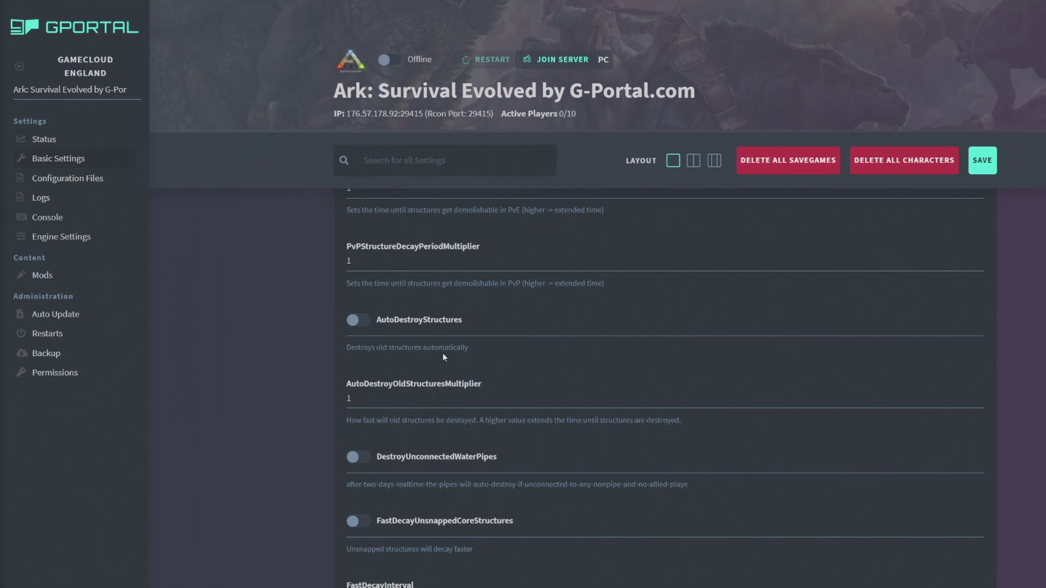
scroll(442, 355, down, 2)
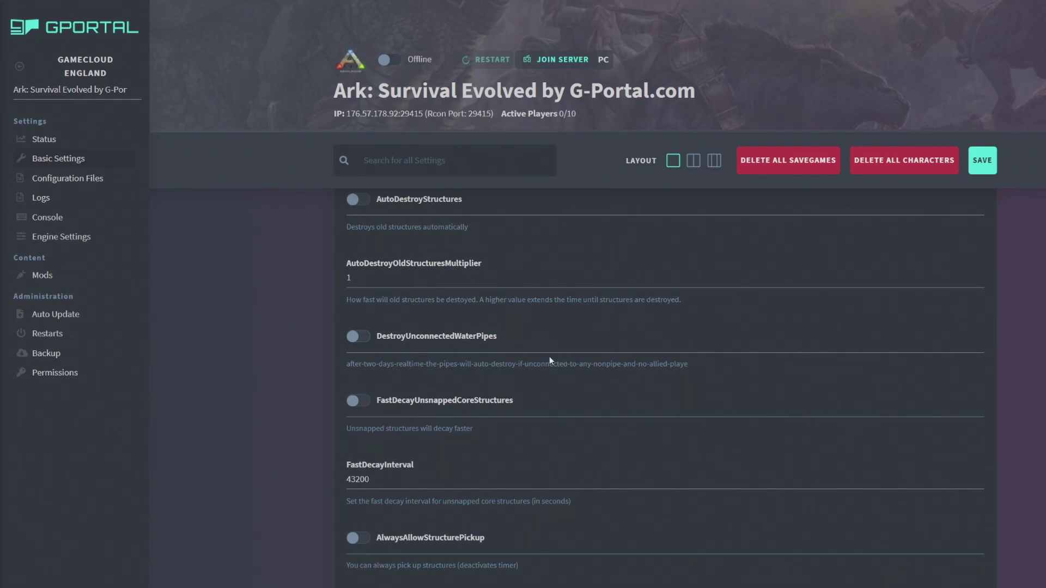
scroll(529, 427, down, 5)
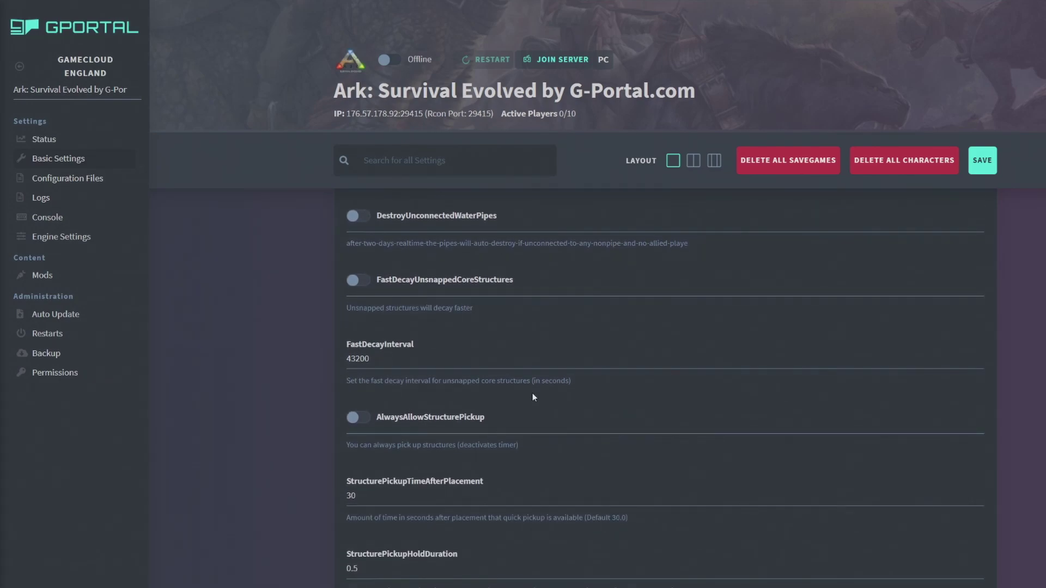
double_click(384, 237)
click(357, 237)
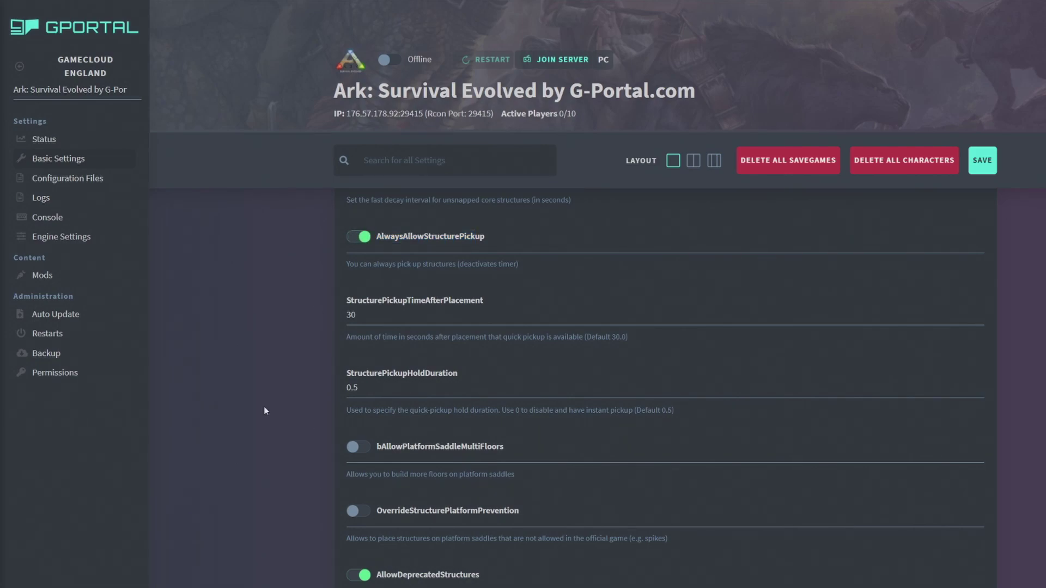
Enable ShowMapPlayerLocation, AllowThirdPersonPlayer and AllowTekSuitPowersInGenesis in the Character section.
scroll(285, 448, down, 1)
scroll(285, 447, down, 6)
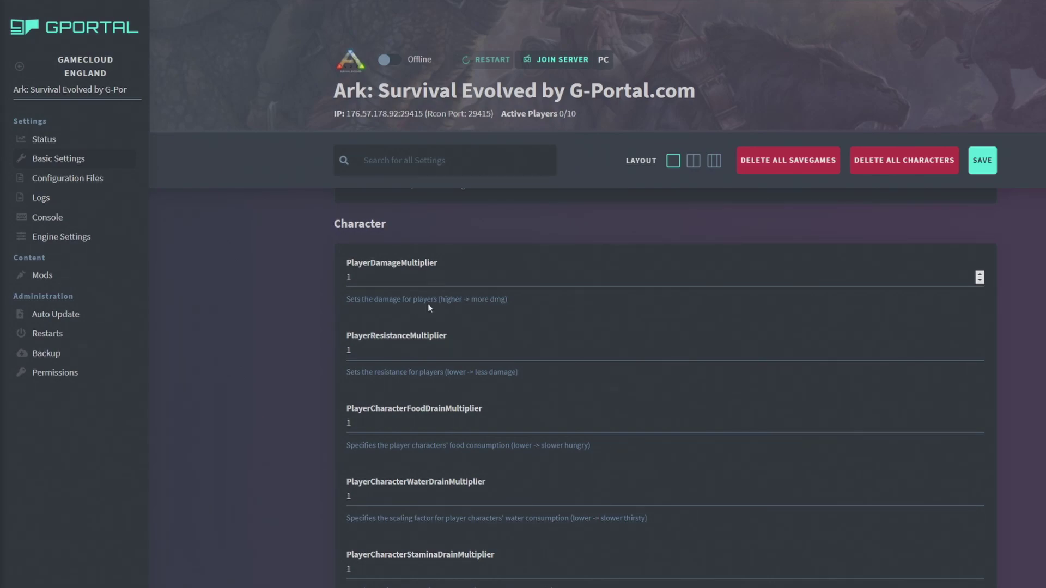
scroll(419, 349, down, 3)
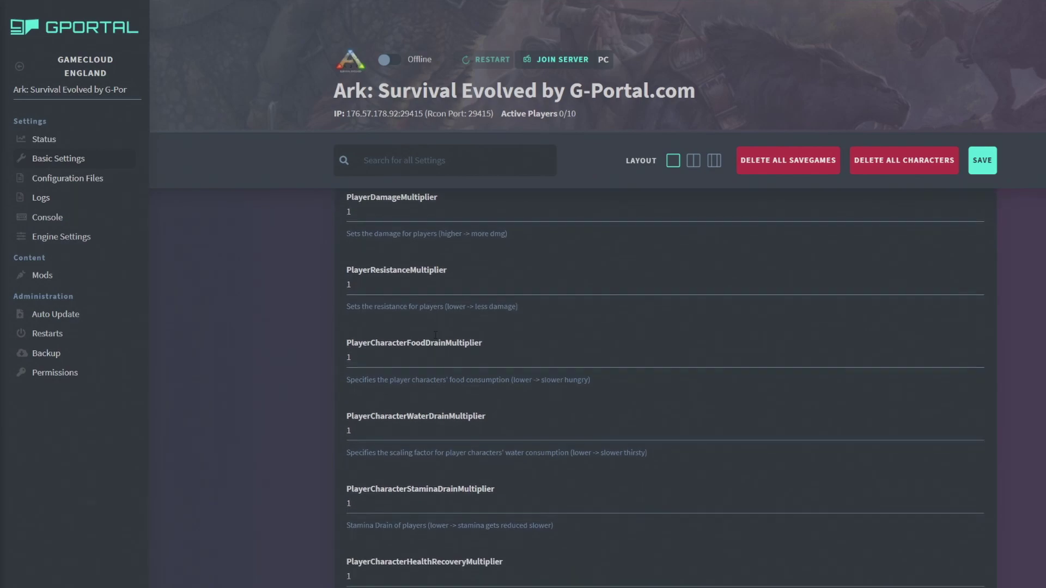
scroll(416, 322, down, 3)
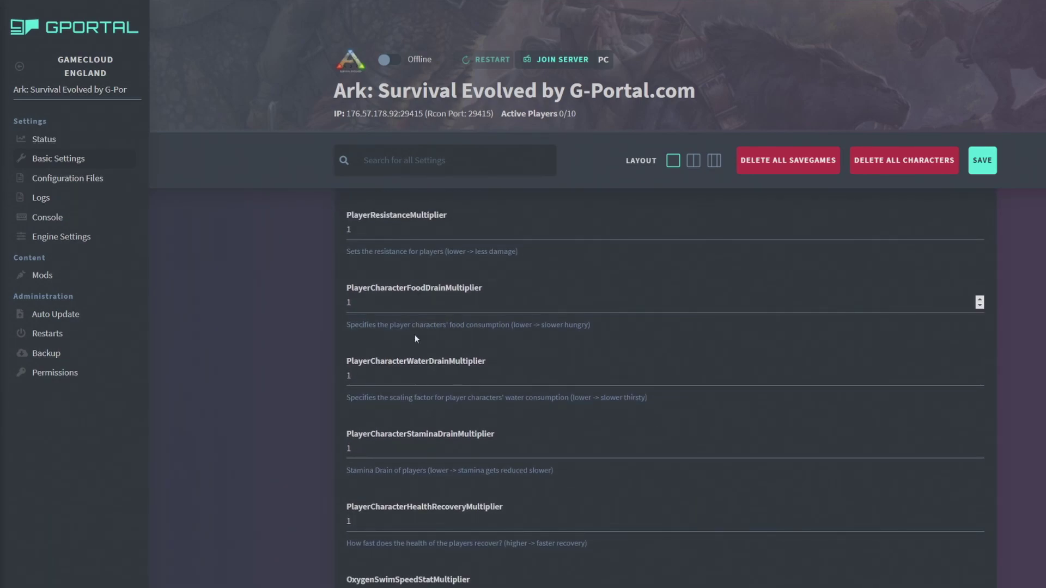
scroll(478, 339, down, 6)
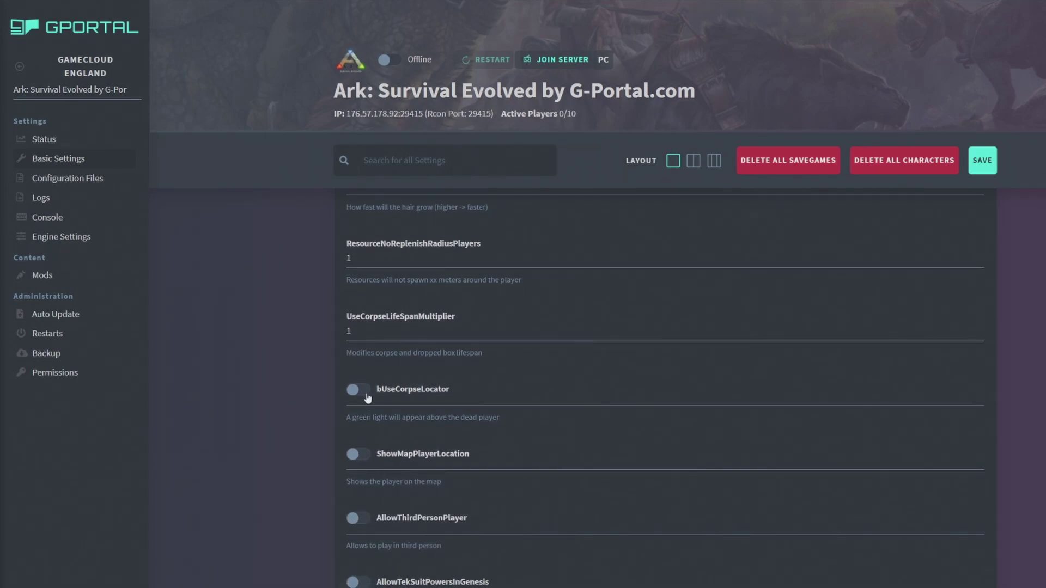
scroll(332, 426, down, 2)
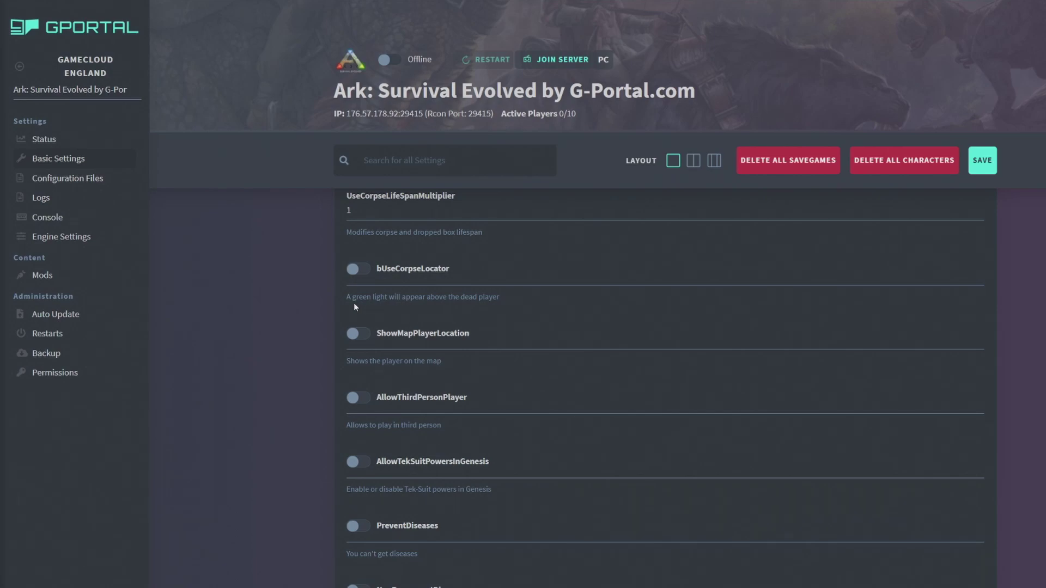
click(360, 334)
click(351, 397)
scroll(342, 417, down, 1)
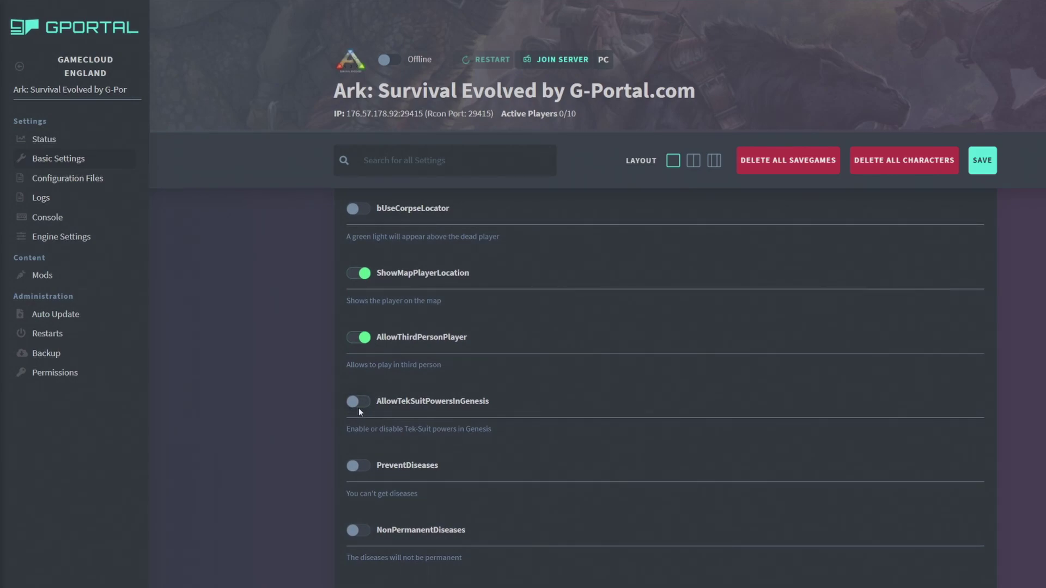
click(359, 407)
Examine the remaining character and tribe settings, from diseases, friendly fire and engram unlocking through alliances to the Dinos section.
scroll(417, 409, down, 1)
scroll(430, 452, down, 1)
scroll(415, 342, down, 1)
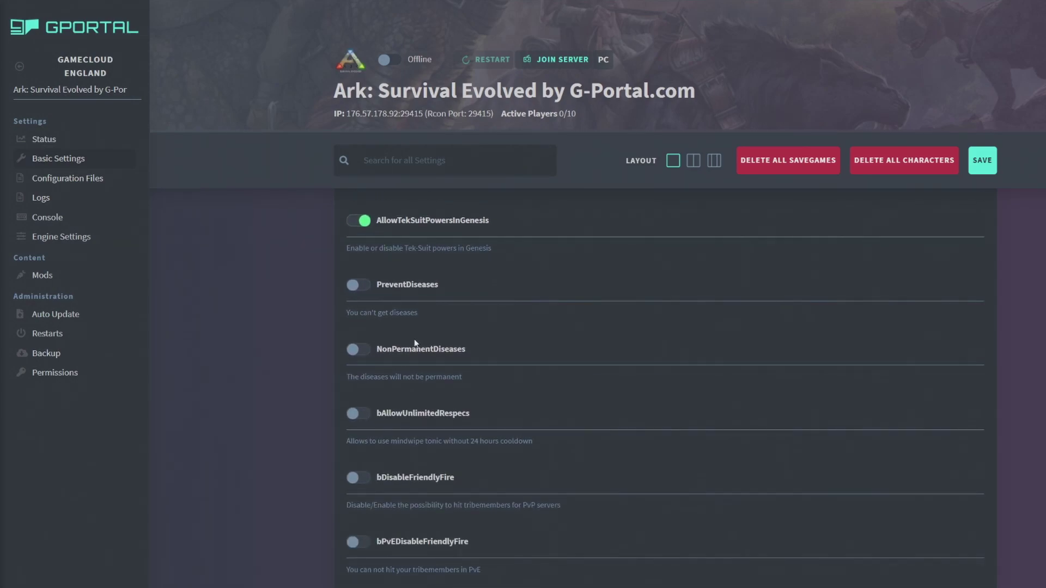
scroll(425, 422, down, 3)
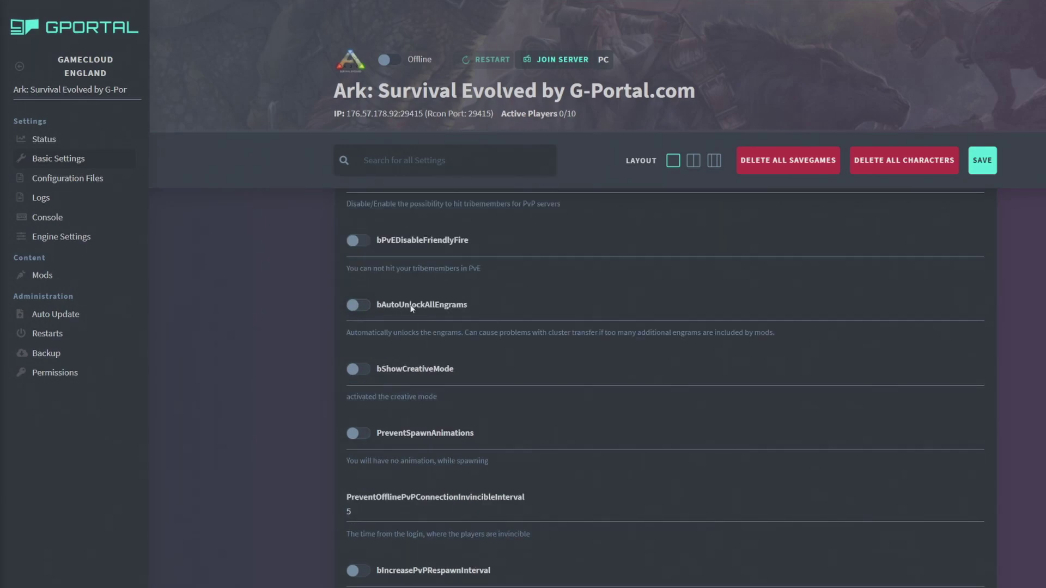
click(470, 306)
scroll(404, 322, down, 10)
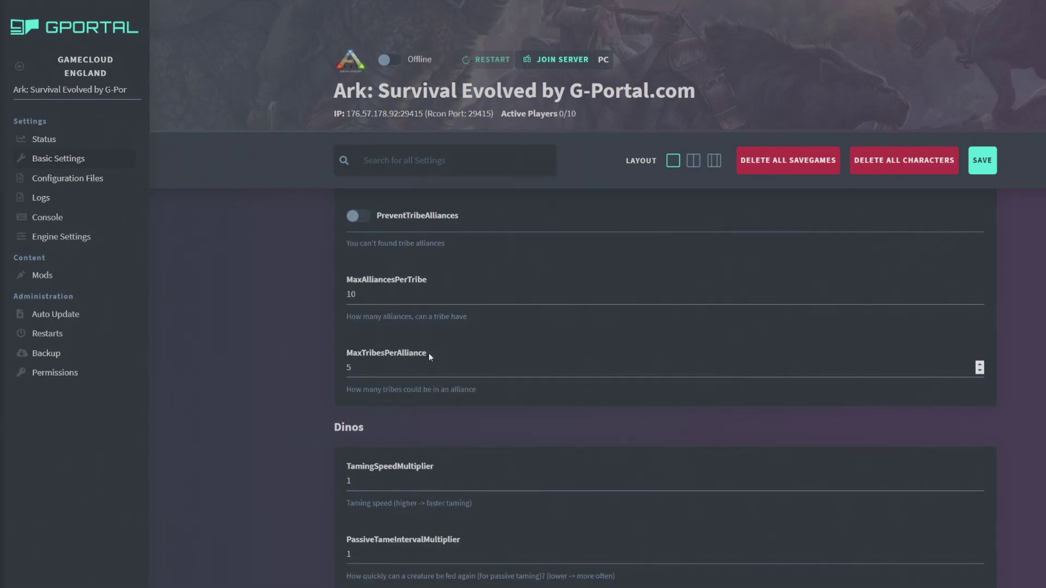
scroll(410, 376, down, 1)
scroll(272, 427, down, 2)
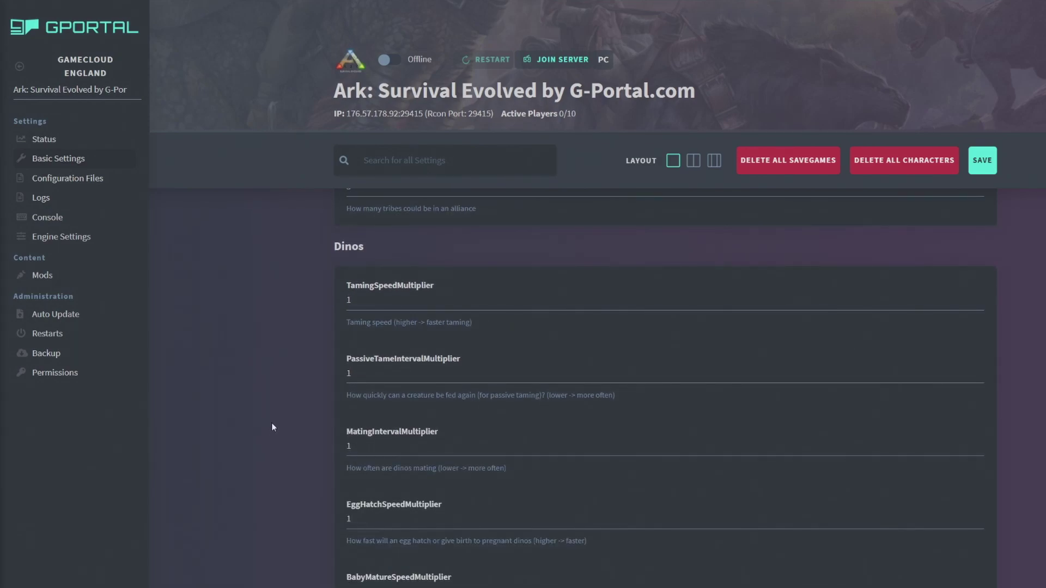
Set TamingSpeedMultiplier and PassiveTameIntervalMultiplier to 5 in the Dinos section.
key(Tab)
text(5)
key(Tab)
text(5)
Set MatingIntervalMultiplier to 0 in the Dinos section.
drag(375, 354, 419, 358)
key(Tab)
text(0)
scroll(298, 427, down, 2)
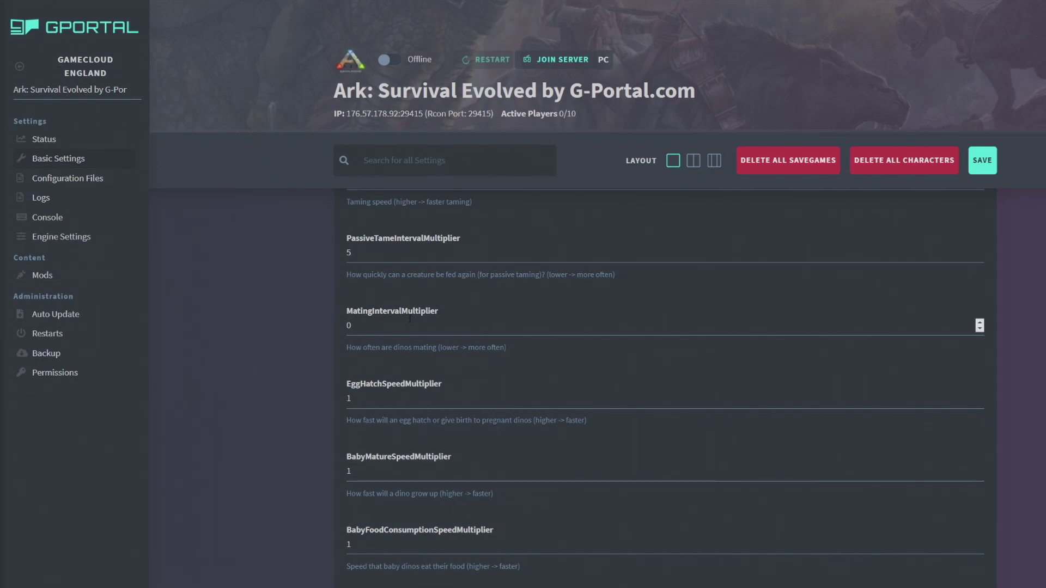
Set EggHatchSpeedMultiplier and BabyMatureSpeedMultiplier to 100 in the Dinos section.
key(Tab)
key(Tab)
scroll(264, 475, down, 2)
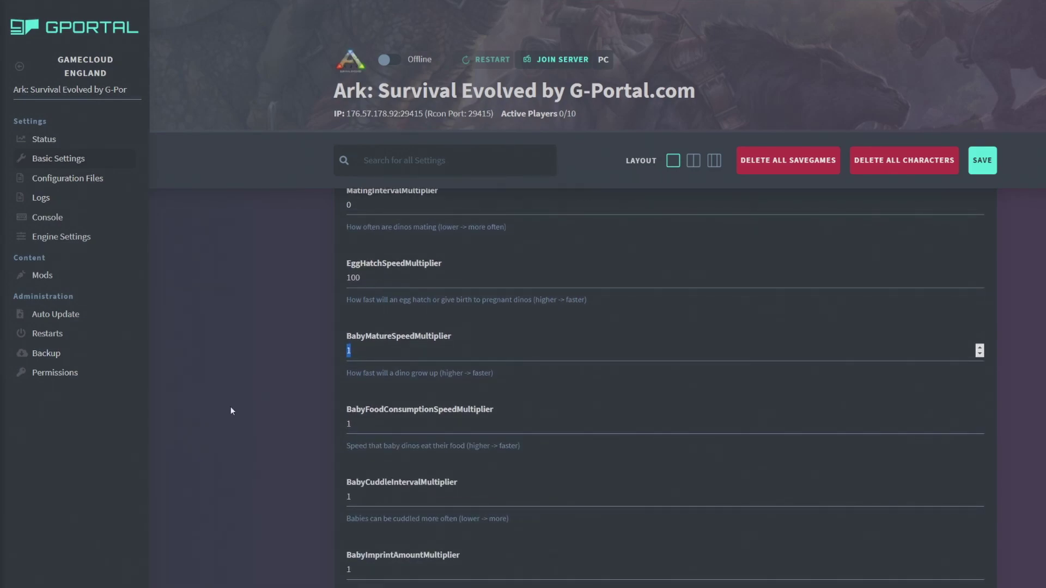
text(100)
key(Tab)
click(220, 342)
scroll(186, 354, down, 3)
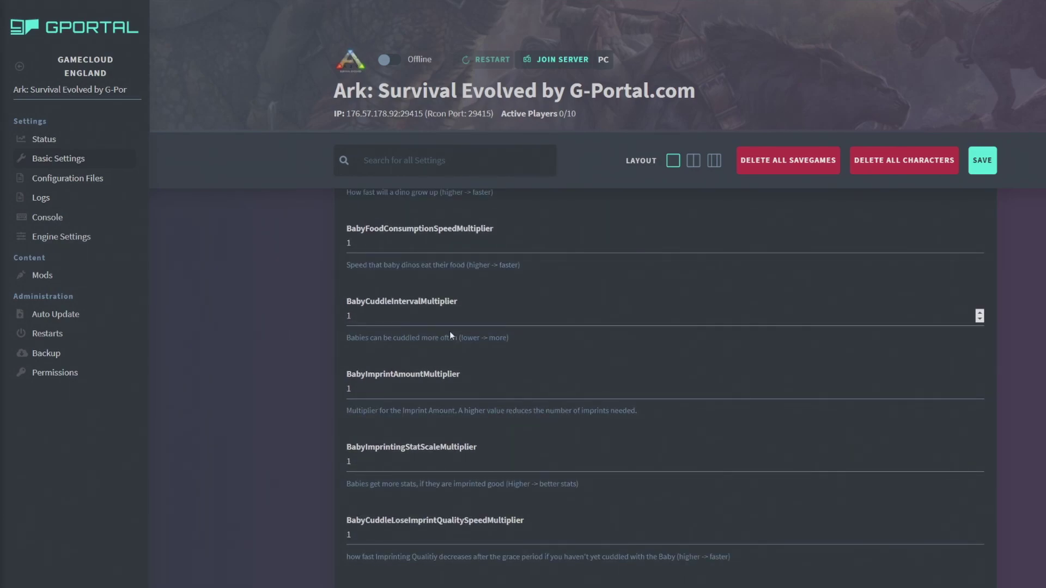
click(430, 302)
scroll(245, 297, up, 1)
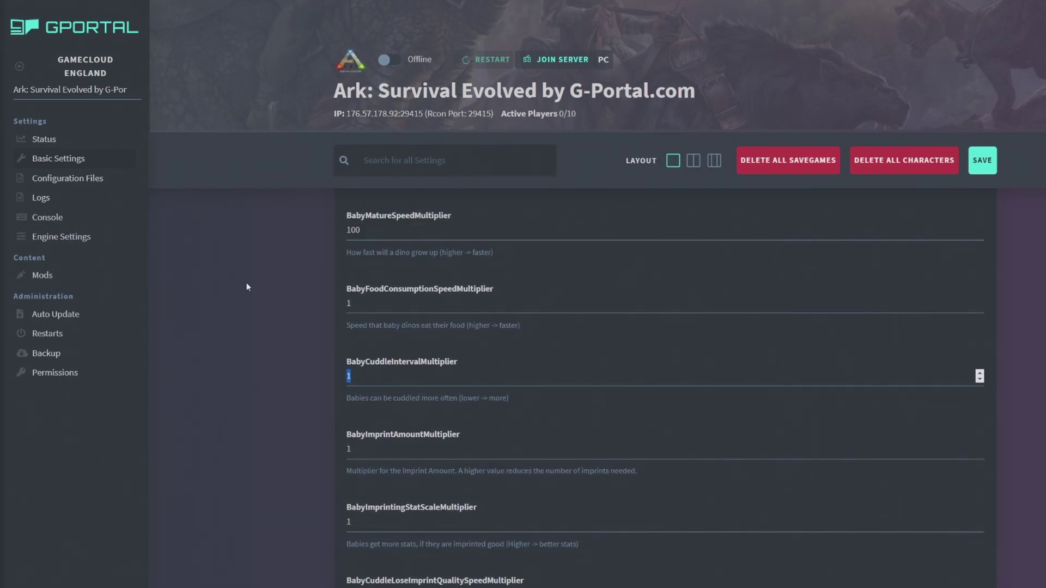
text(1.0001)
scroll(423, 443, up, 1)
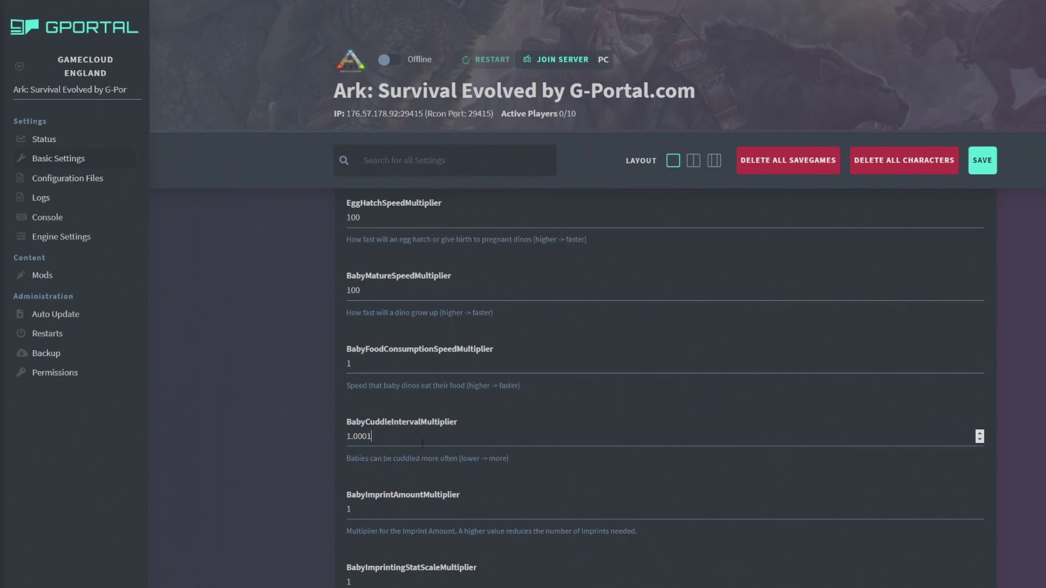
key(ctrl+z)
Set BabyCuddleIntervalMultiplier to 0.1 in the Dinos section.
double_click(349, 436)
text(10)
key(BackSpace)
drag(365, 433, 253, 432)
text(0.1)
Set BabyImprintAmountMultiplier to 3 in the Dinos section.
double_click(368, 507)
scroll(370, 508, down, 1)
text(0.99)
drag(379, 444, 306, 443)
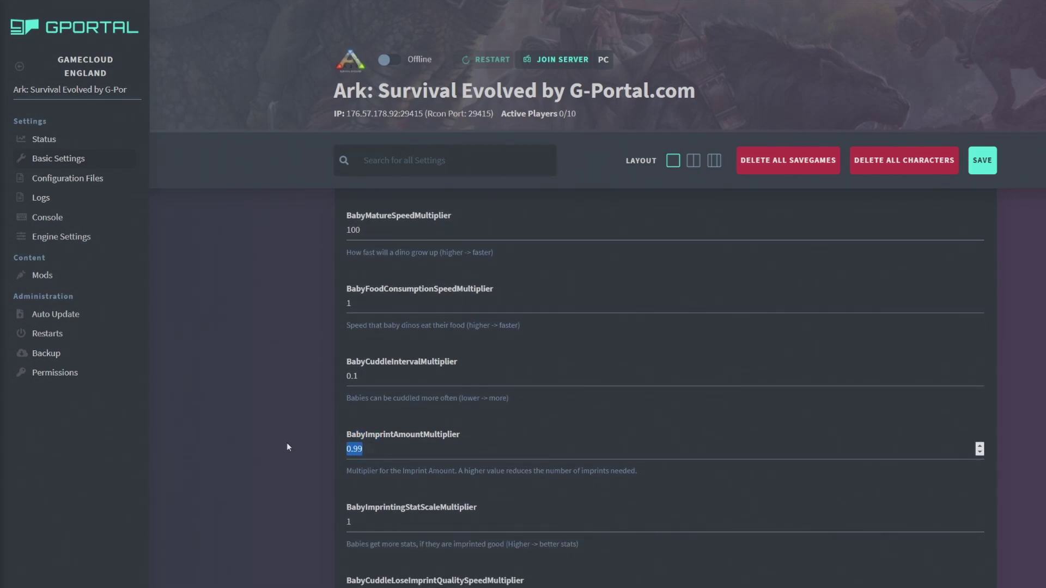
text(3)
Set BabyImprintingStatScaleMultiplier to 3 and enable AllowAnyoneBabyImprintCuddle in the Dinos section.
scroll(294, 436, down, 1)
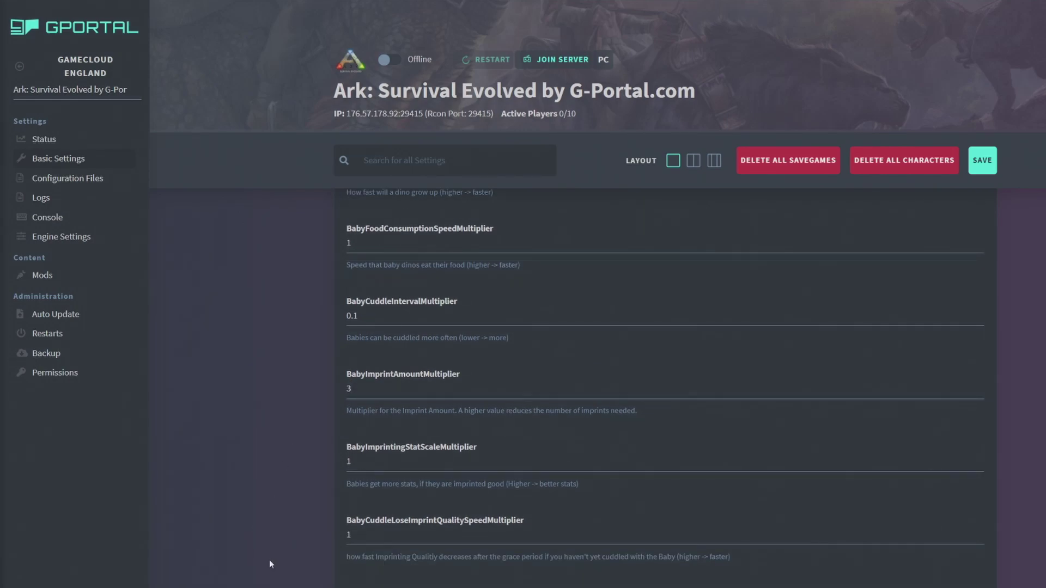
scroll(266, 561, down, 1)
drag(382, 401, 242, 399)
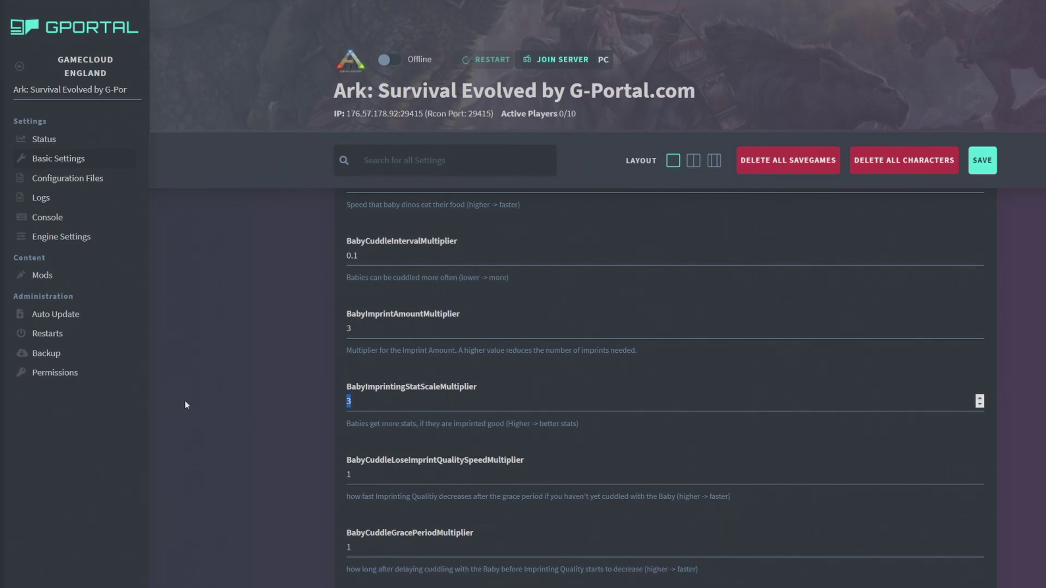
scroll(327, 463, down, 4)
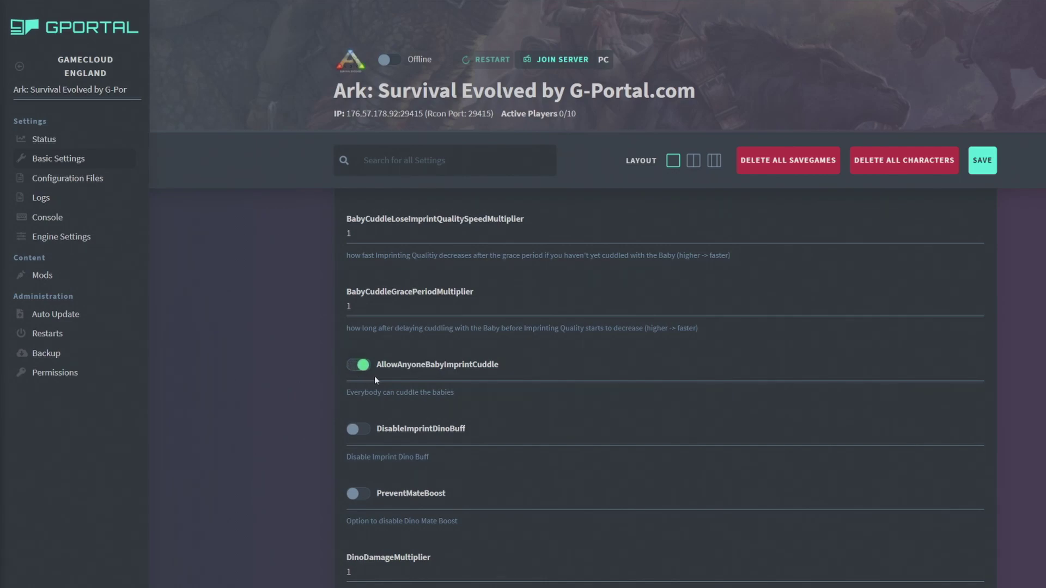
scroll(403, 478, down, 2)
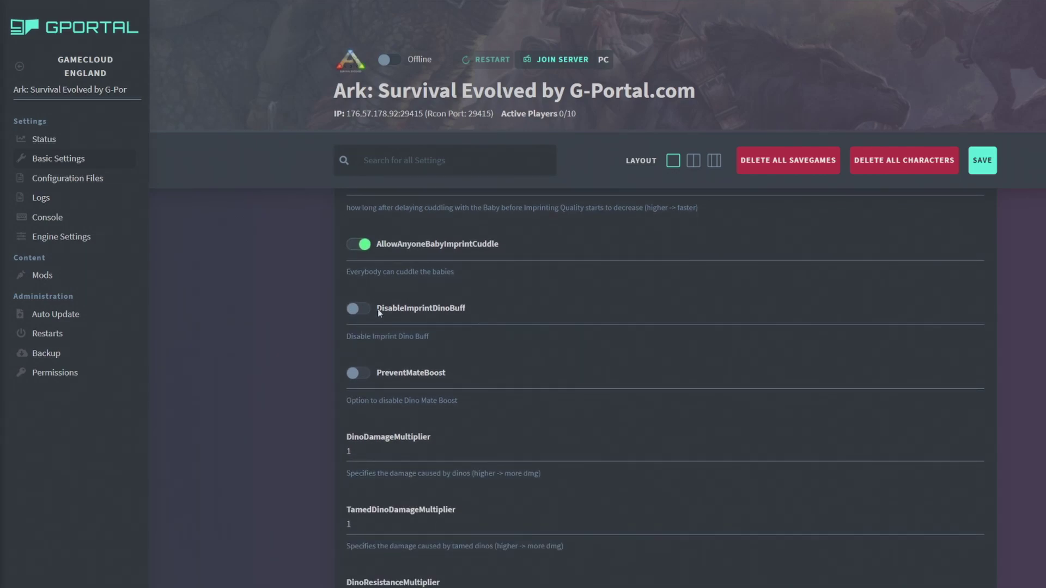
Set DinoCountMultiplier to 1 at the end of the Dinos section.
scroll(414, 435, down, 2)
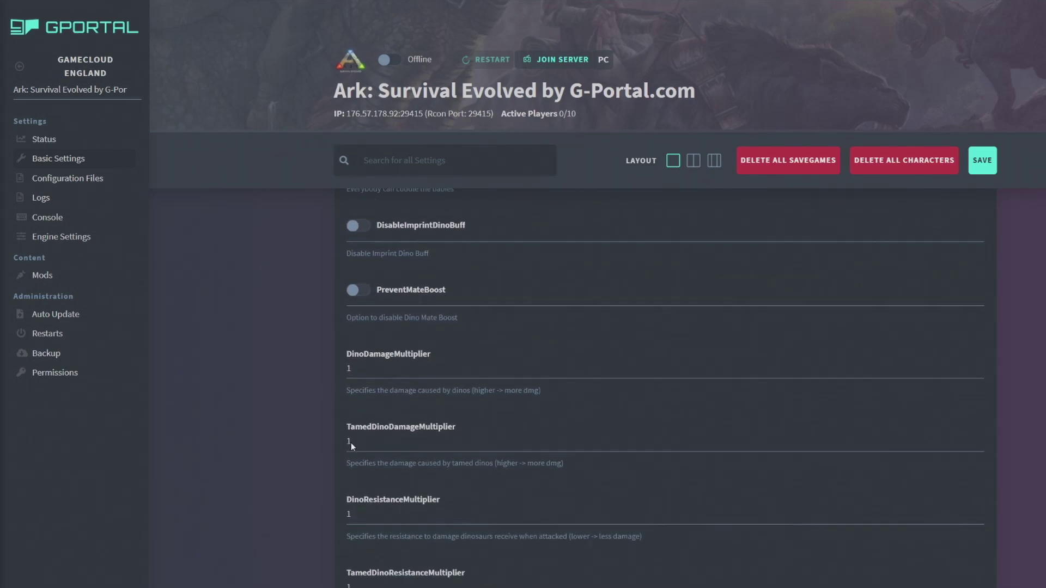
scroll(505, 405, down, 2)
scroll(508, 400, down, 12)
double_click(348, 326)
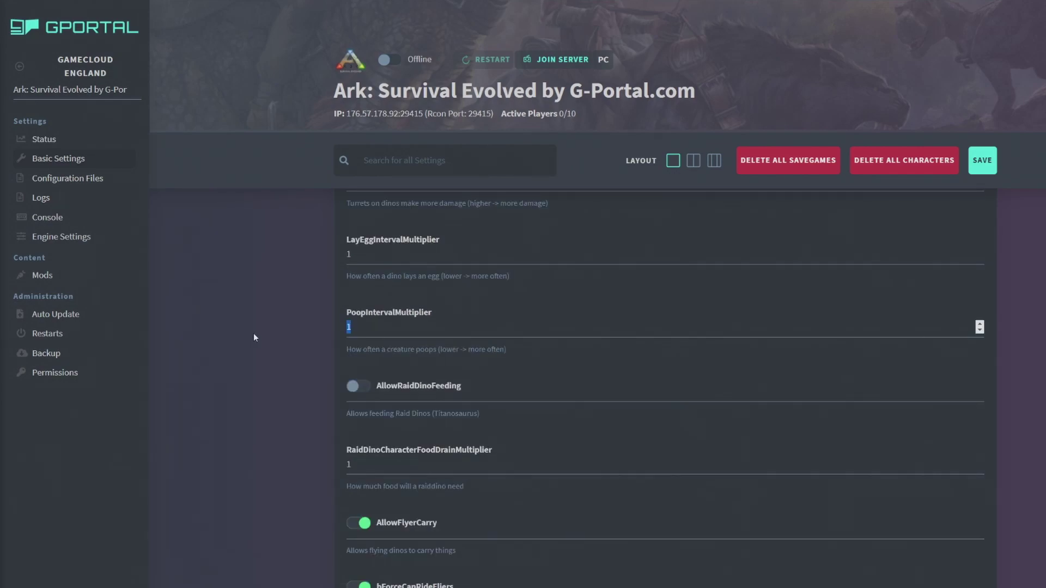
scroll(306, 413, down, 10)
double_click(308, 339)
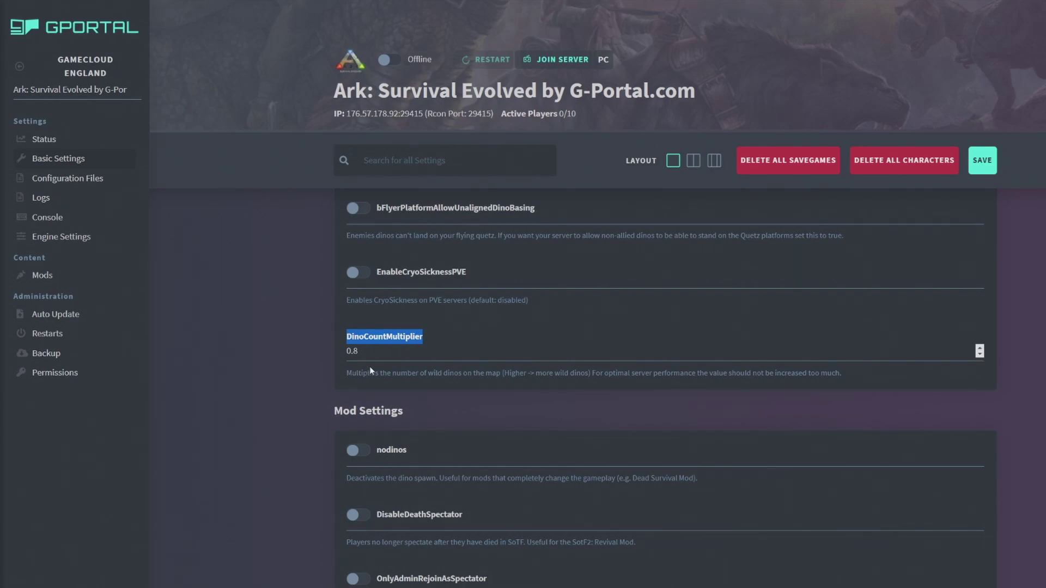
double_click(351, 351)
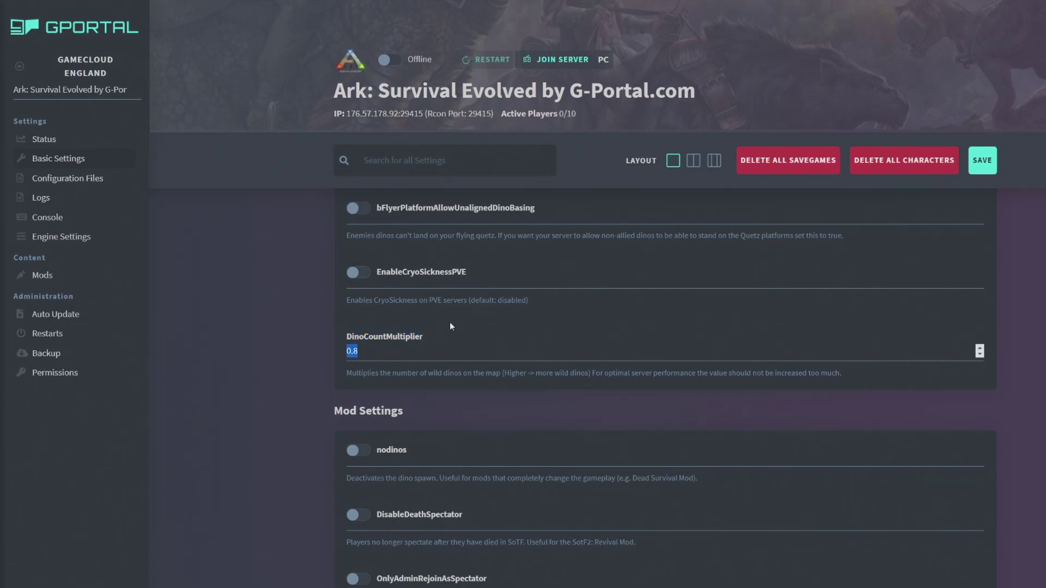
text(1)
click(294, 314)
Enable AdminLogging in the Chat section.
scroll(276, 466, down, 8)
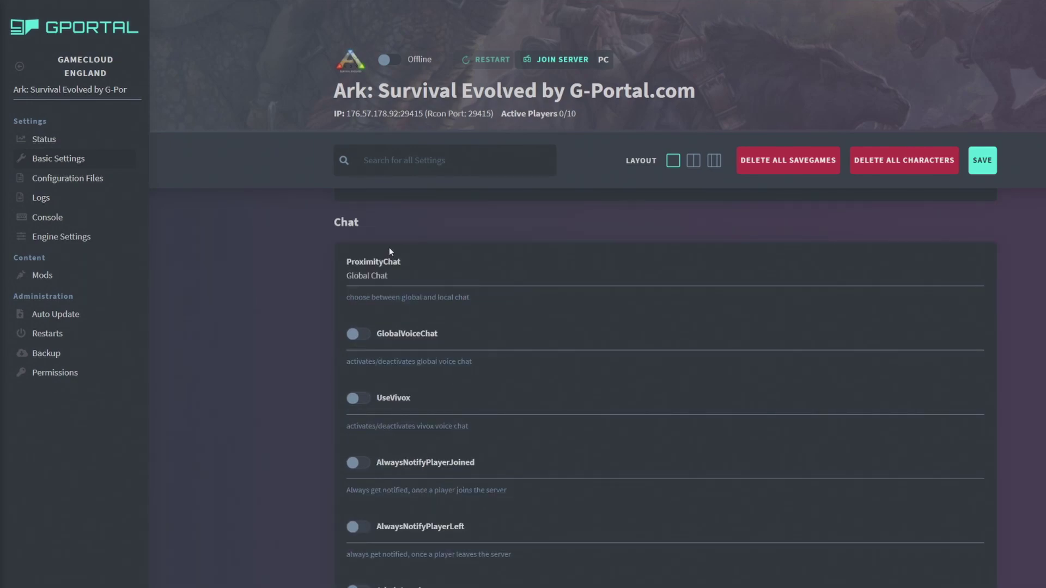
scroll(315, 353, down, 3)
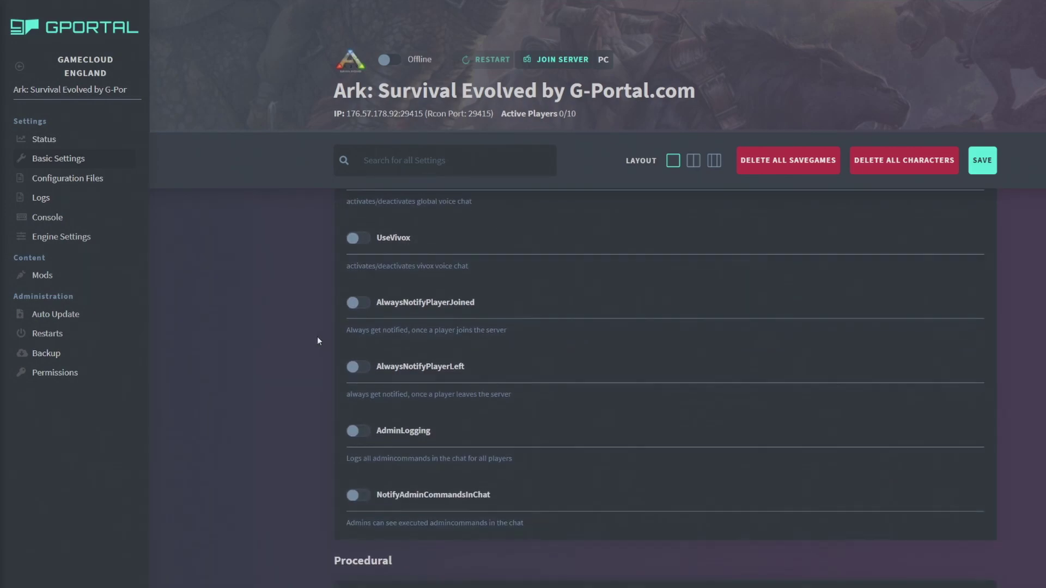
click(359, 411)
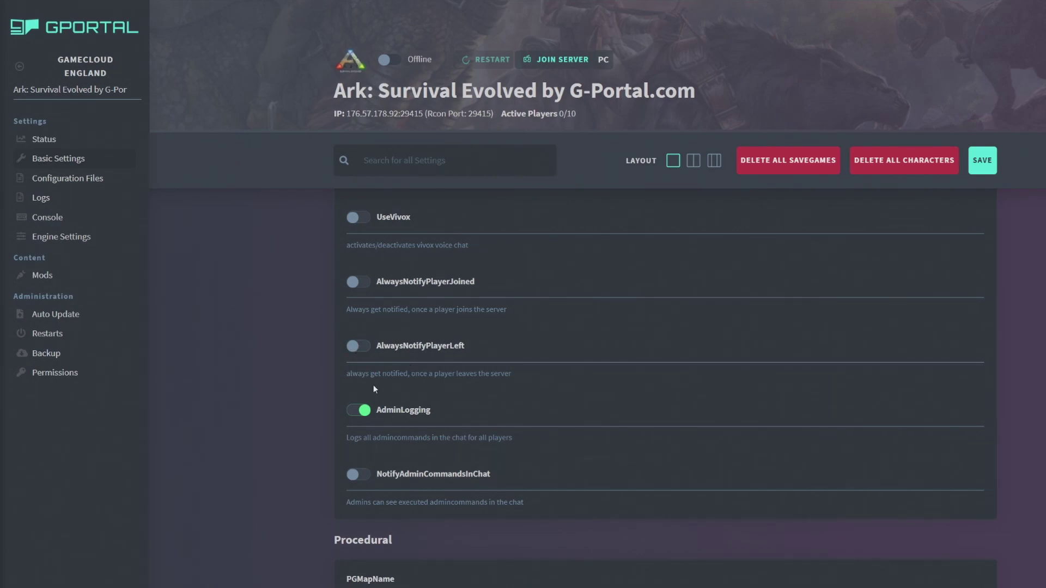
Look through the Procedural section and return to the general settings with server name, slots and map.
scroll(350, 373, down, 2)
scroll(315, 439, down, 6)
scroll(282, 411, up, 10)
scroll(245, 383, up, 6)
scroll(664, 387, up, 15)
scroll(664, 387, up, 15)
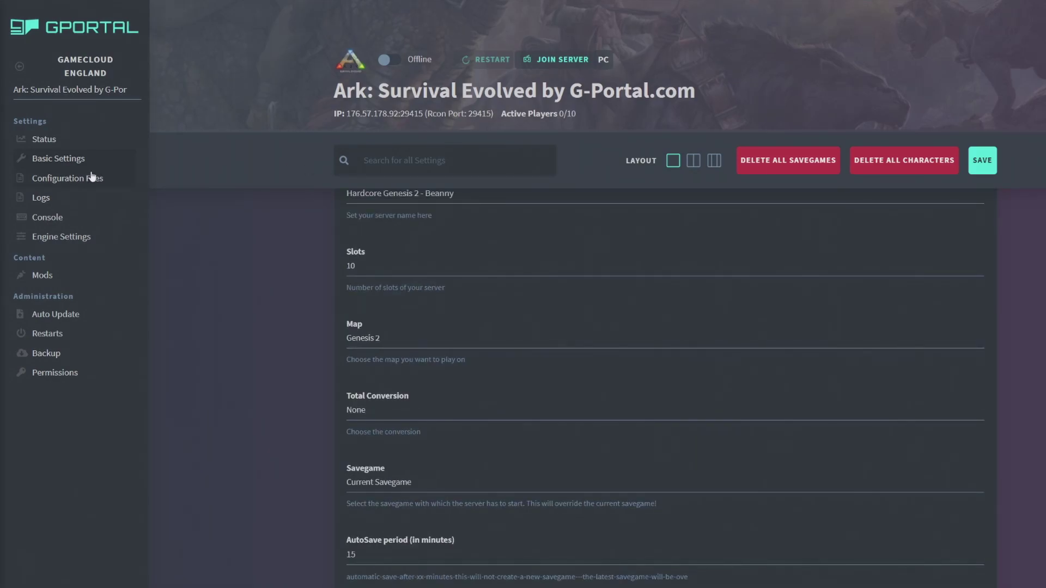
Open the Game.ini configuration file and look through its multipliers, terrain properties and per-level stat entries.
click(66, 179)
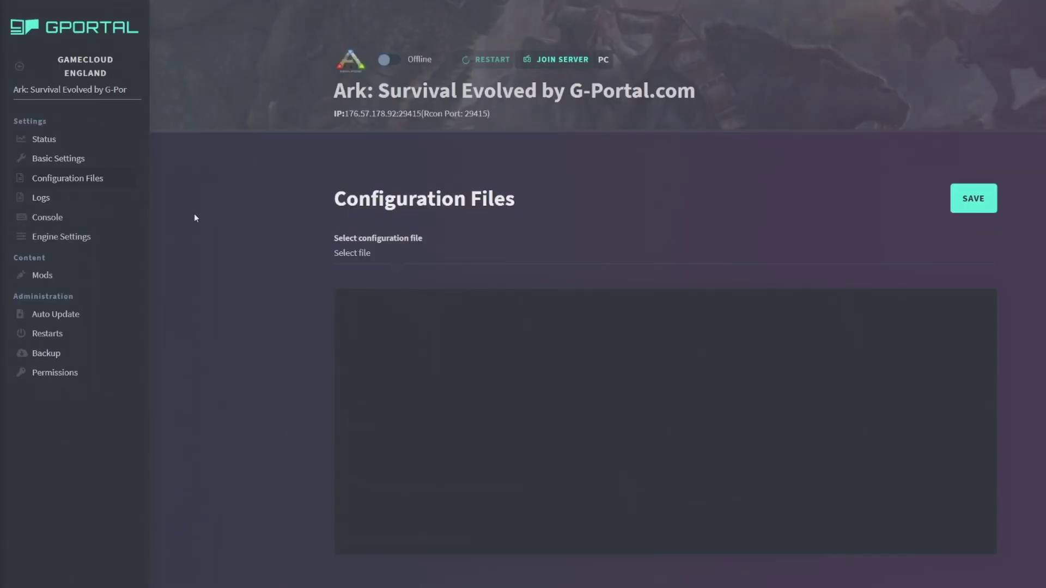
click(385, 256)
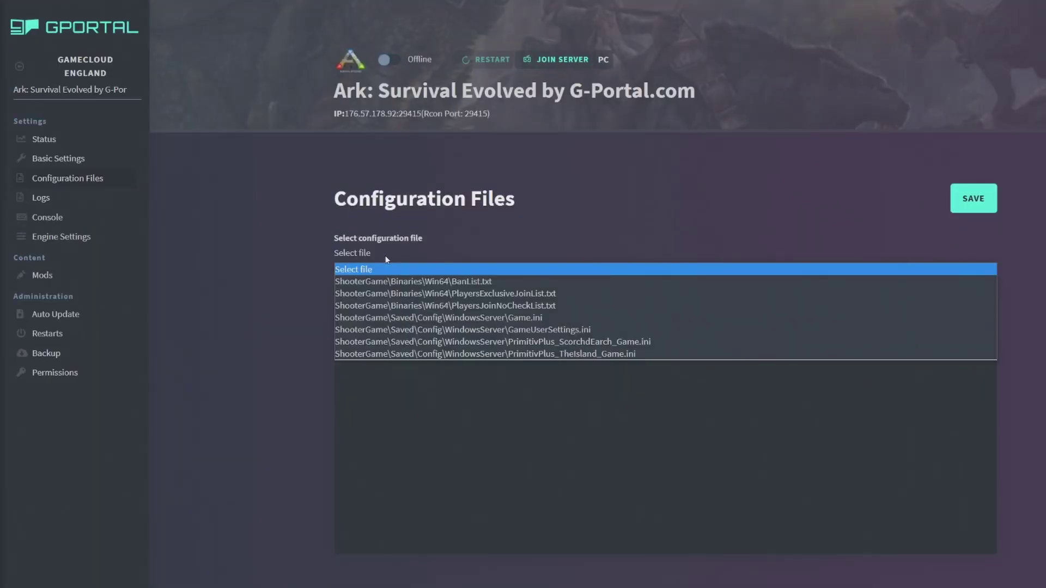
click(527, 318)
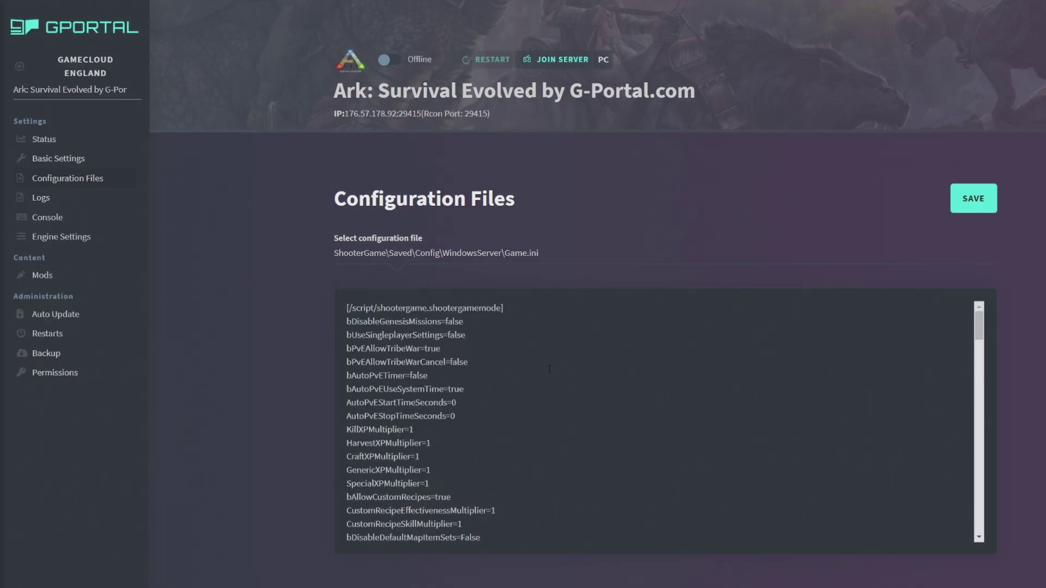
scroll(530, 370, down, 1)
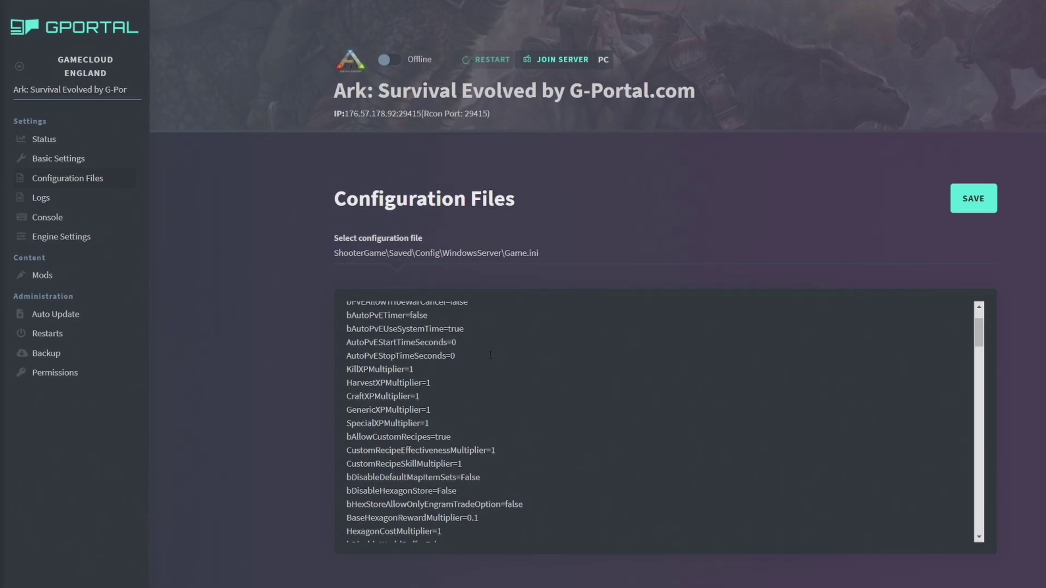
scroll(523, 442, down, 8)
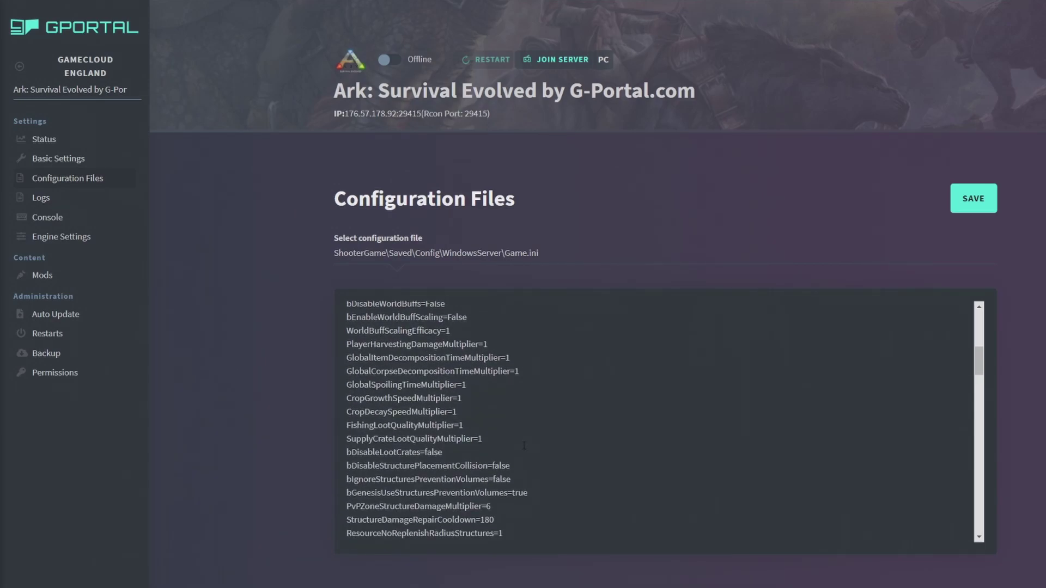
scroll(524, 445, up, 3)
scroll(529, 434, down, 6)
scroll(530, 434, down, 10)
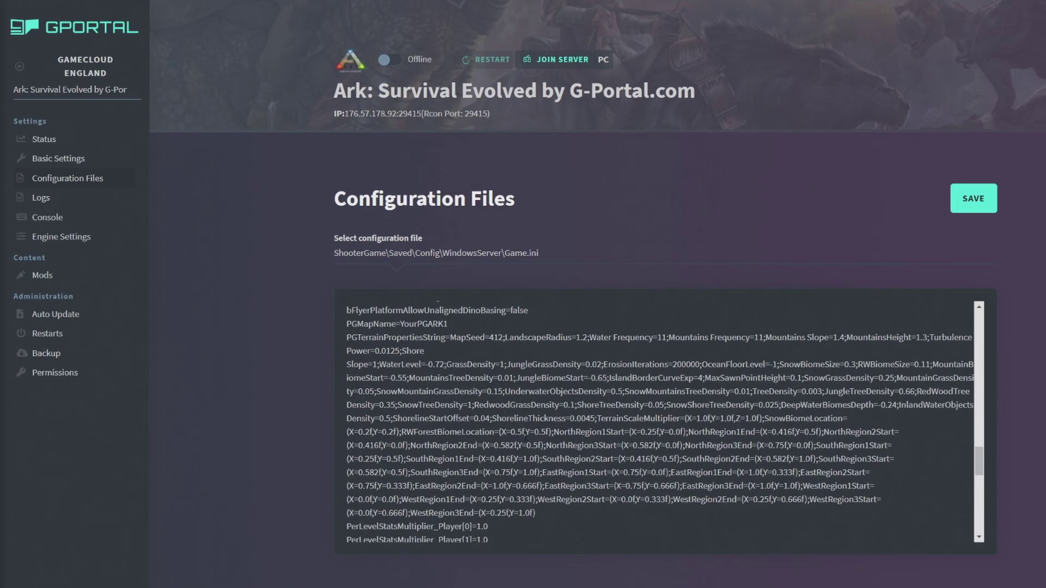
scroll(507, 418, down, 5)
scroll(508, 418, up, 5)
Open the GameUserSettings.ini configuration file and add a [StructuresPlus] section after the MessageOfTheDay entries.
click(490, 253)
click(560, 325)
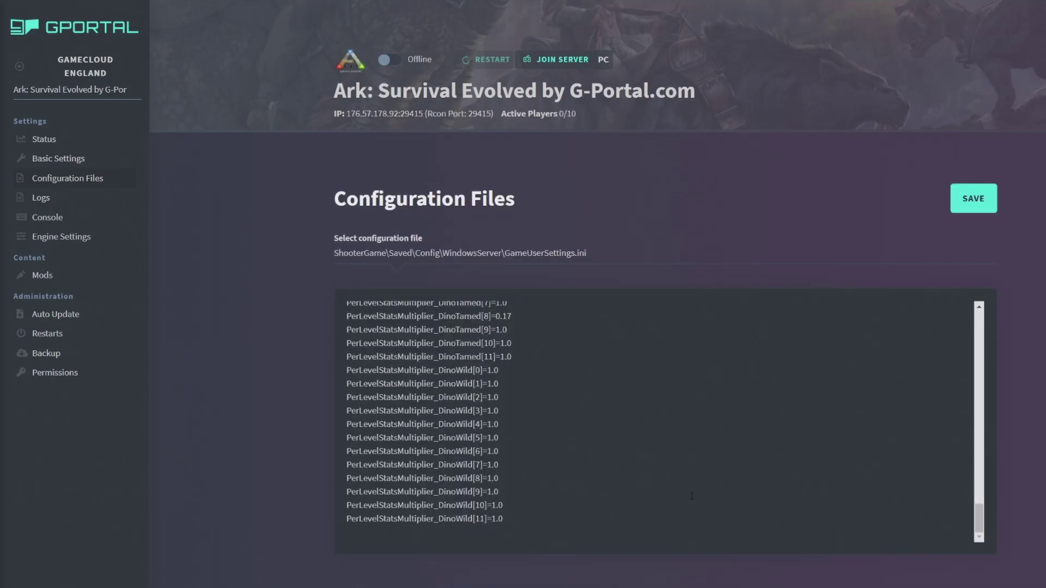
scroll(645, 443, down, 5)
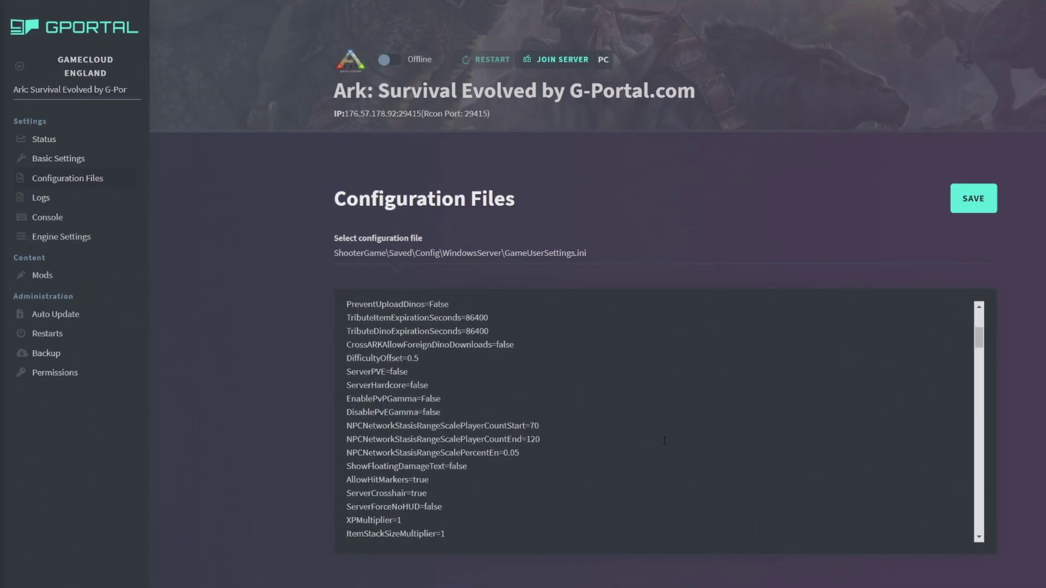
scroll(645, 443, down, 10)
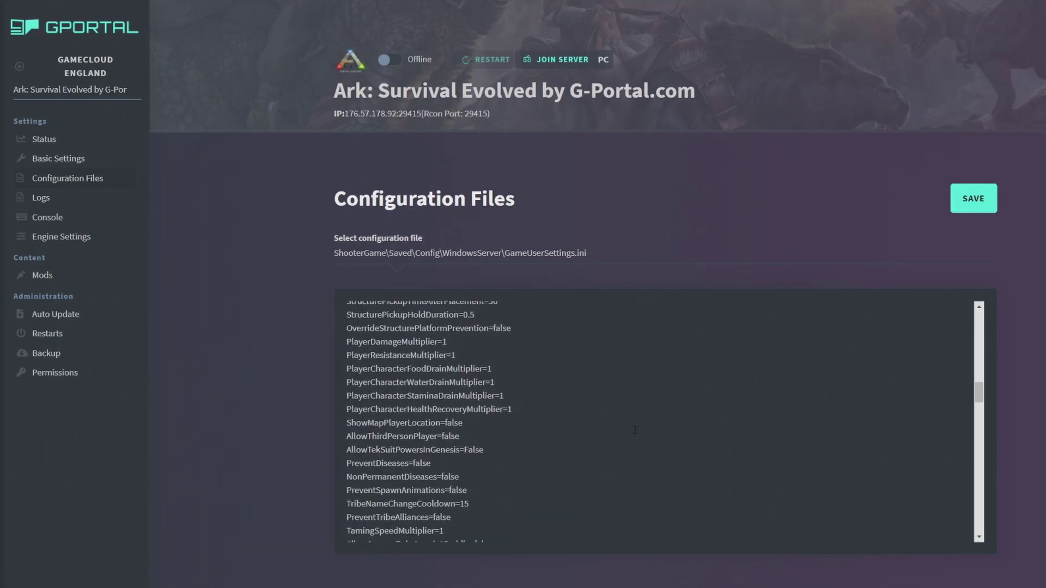
scroll(564, 420, down, 10)
scroll(551, 392, down, 10)
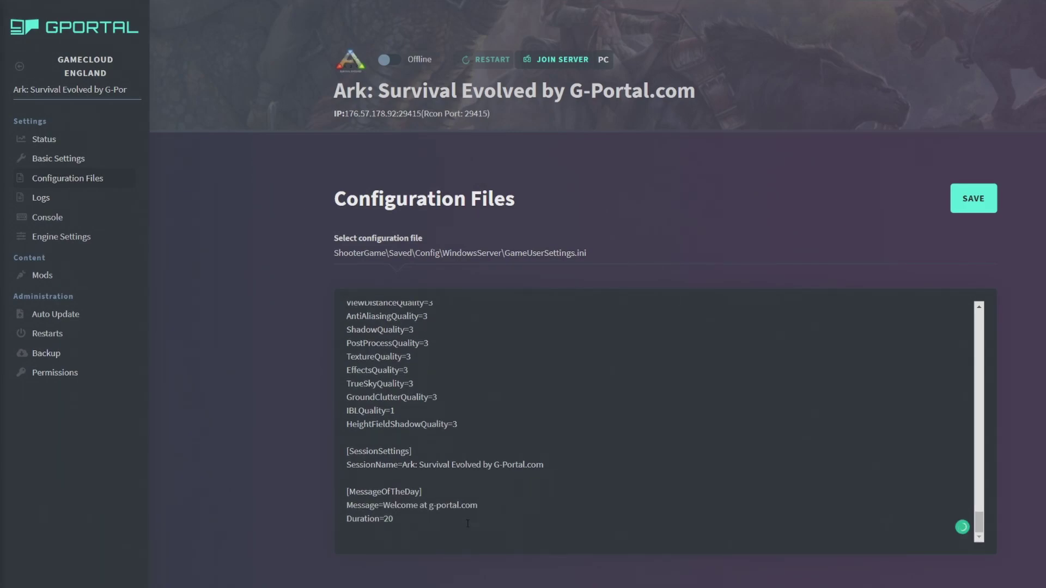
key(Return)
text([StructuresPlus])
key(Return)
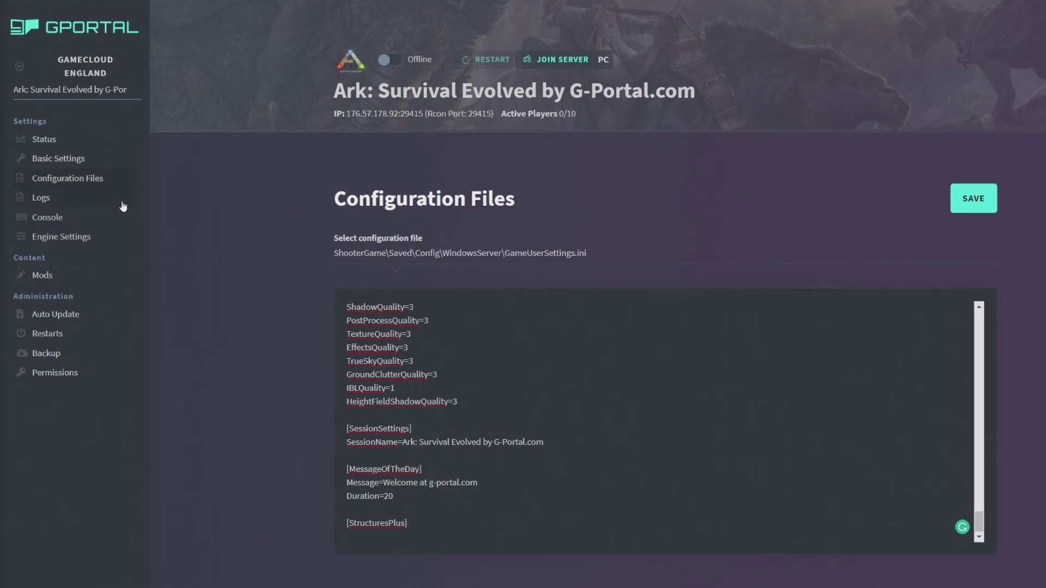
View the ShooterGame.log file in the server logs and toggle Auto Scroll.
click(75, 197)
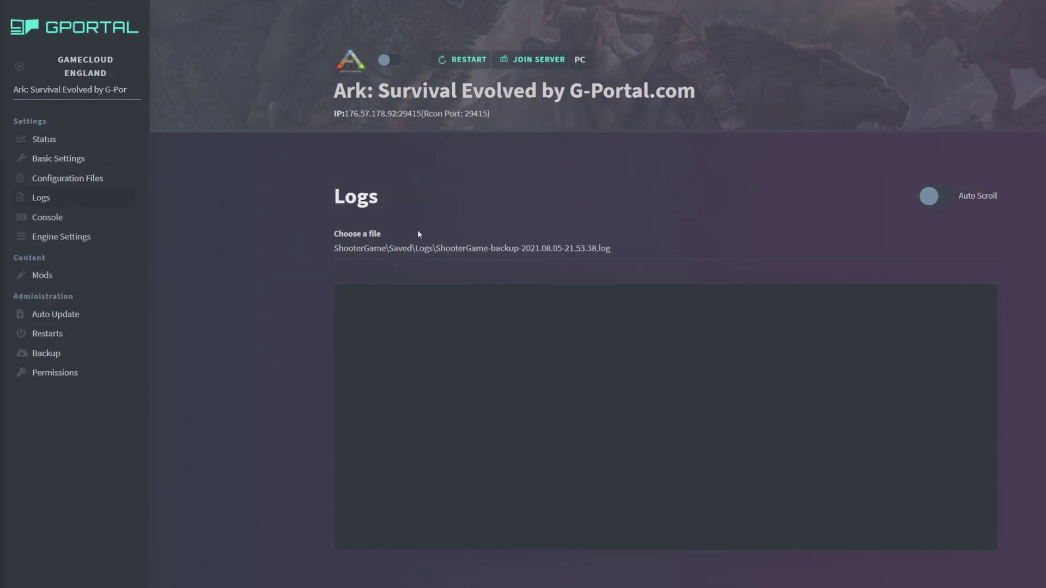
click(431, 248)
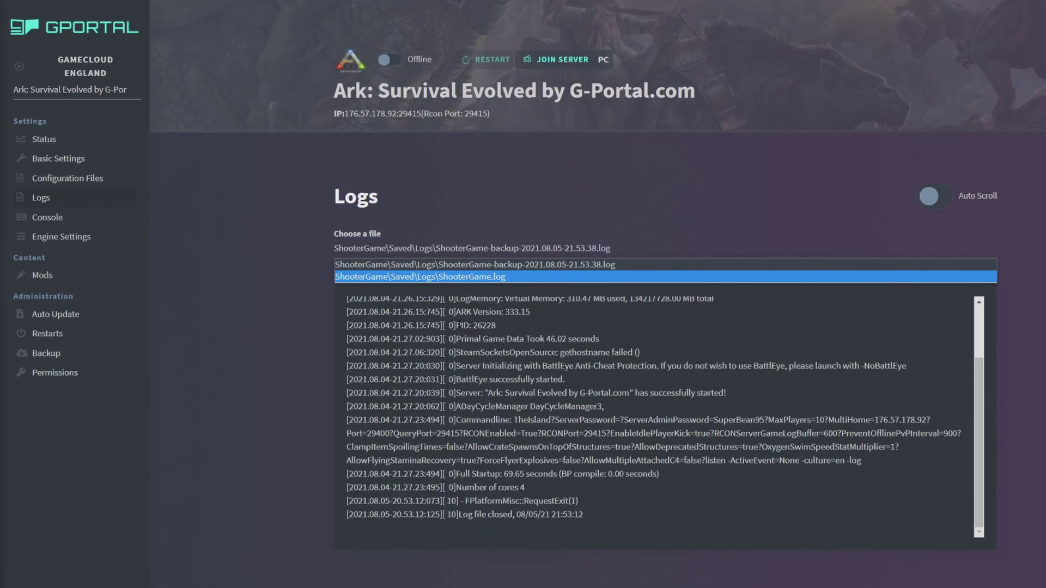
click(485, 277)
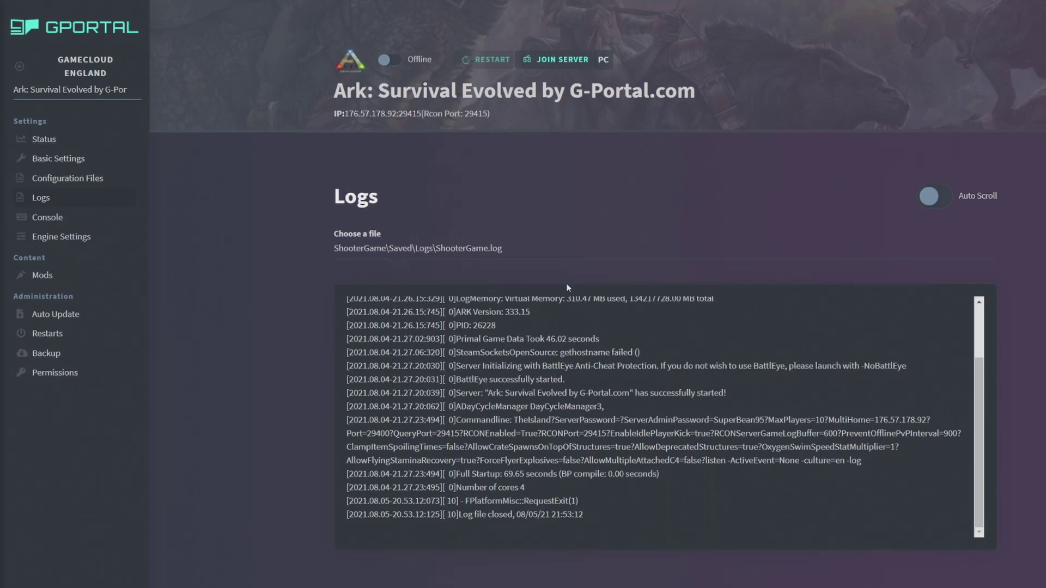
click(936, 196)
Examine the server console and its overview of available commands.
click(81, 218)
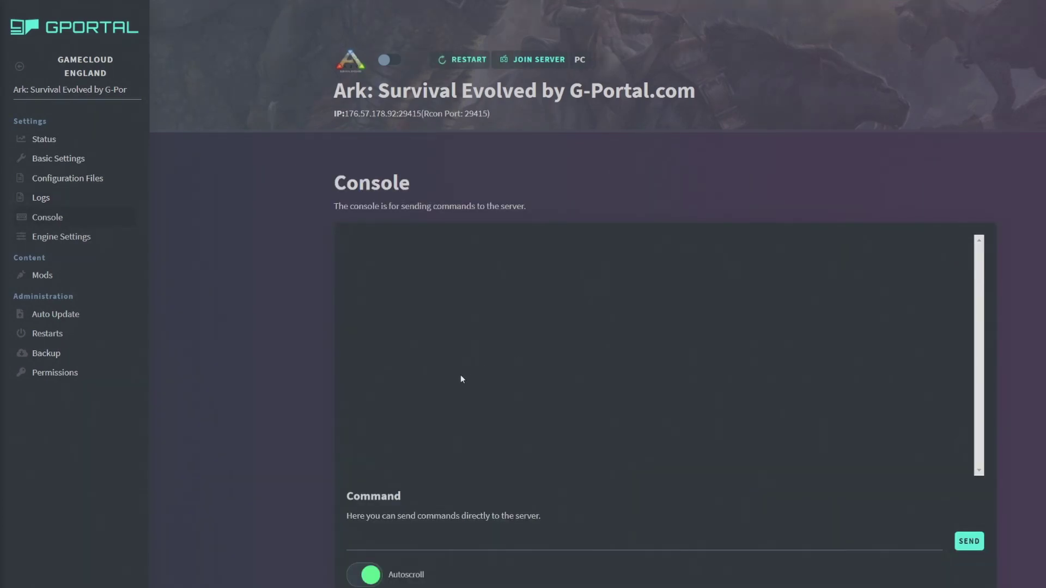
scroll(199, 333, down, 2)
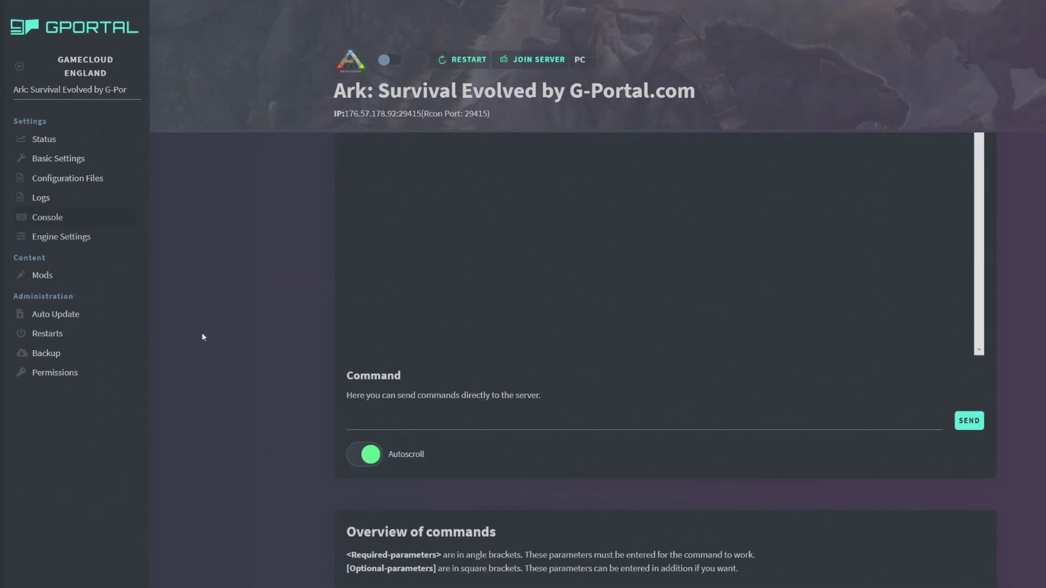
scroll(204, 336, down, 2)
scroll(208, 334, down, 2)
drag(563, 355, 578, 402)
click(409, 395)
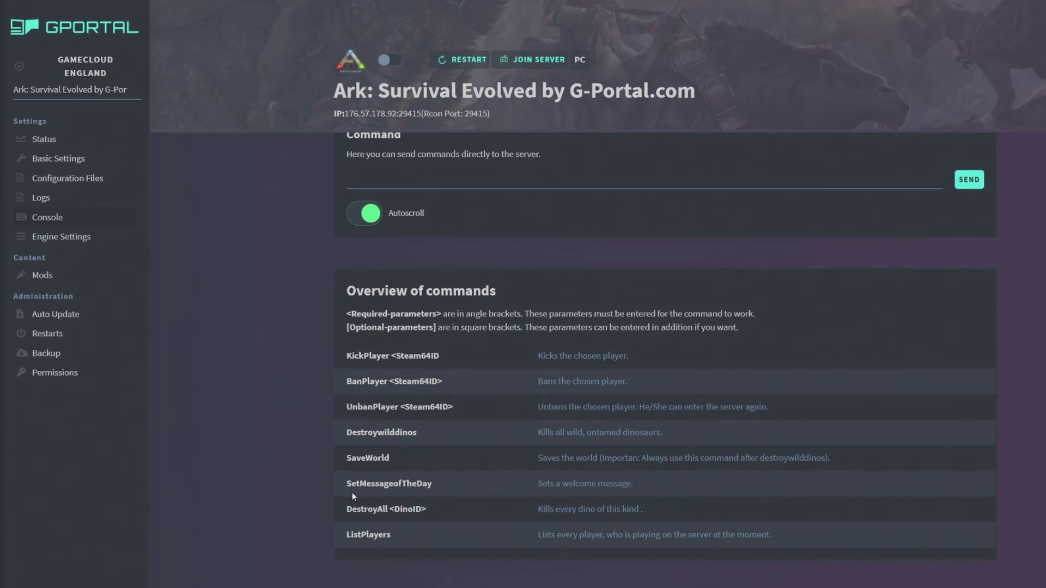
scroll(558, 351, up, 7)
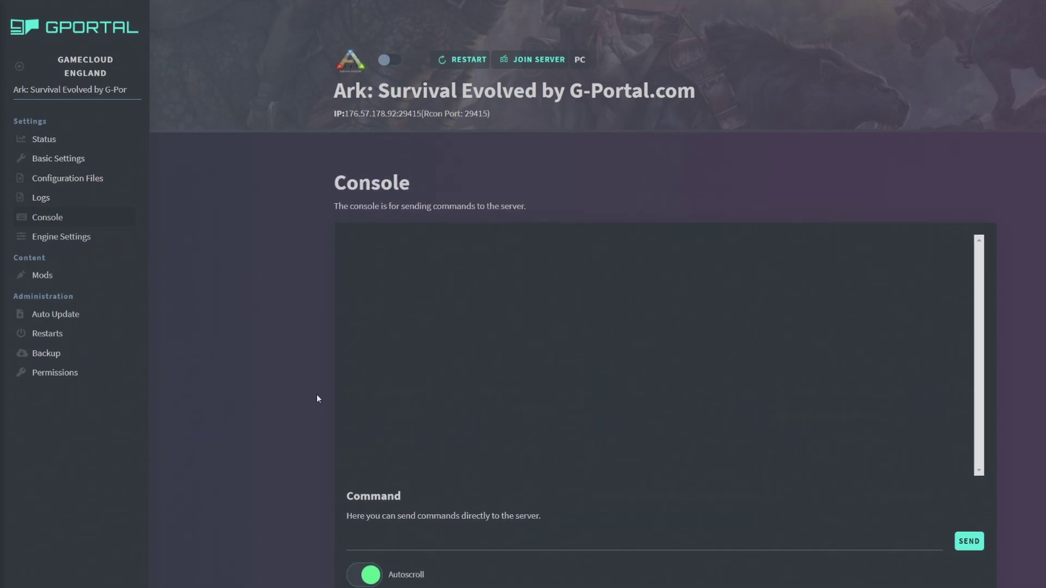
scroll(277, 325, down, 10)
scroll(235, 316, up, 2)
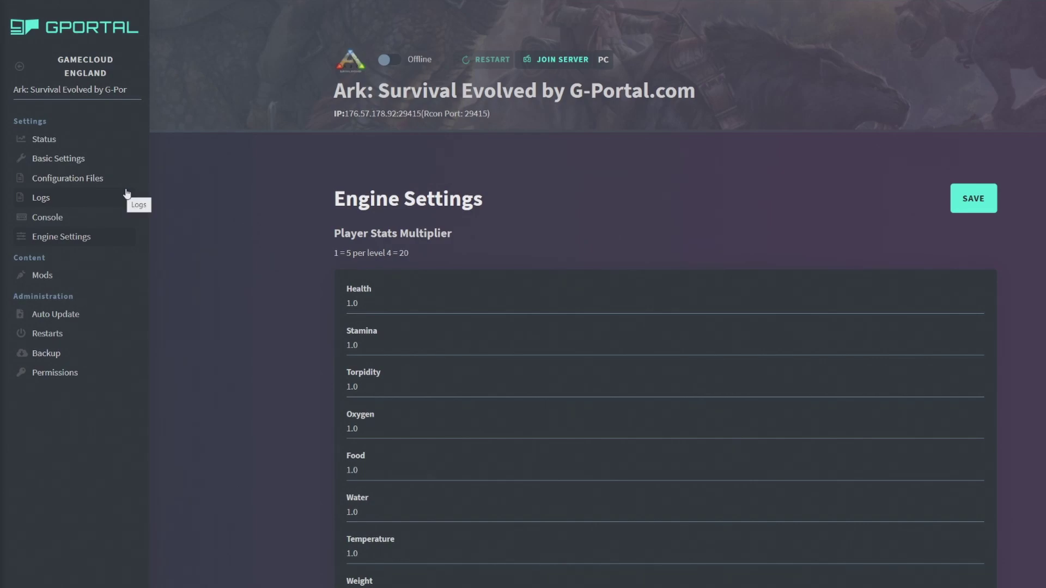
Look through the engine settings for the player and tamed dino stats multipliers.
scroll(318, 336, down, 6)
scroll(307, 349, down, 14)
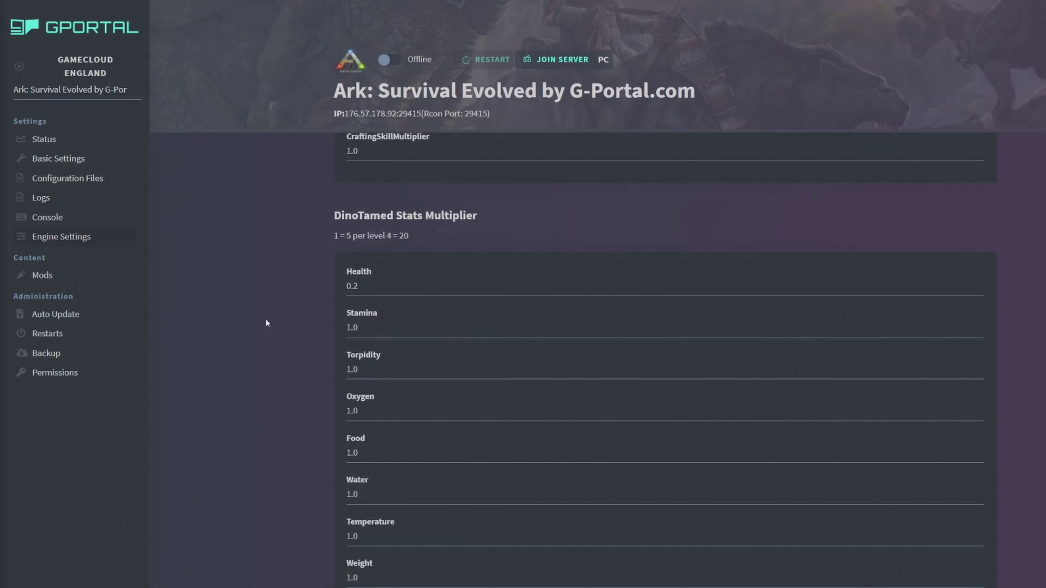
scroll(266, 322, down, 6)
scroll(276, 310, up, 5)
scroll(267, 330, up, 15)
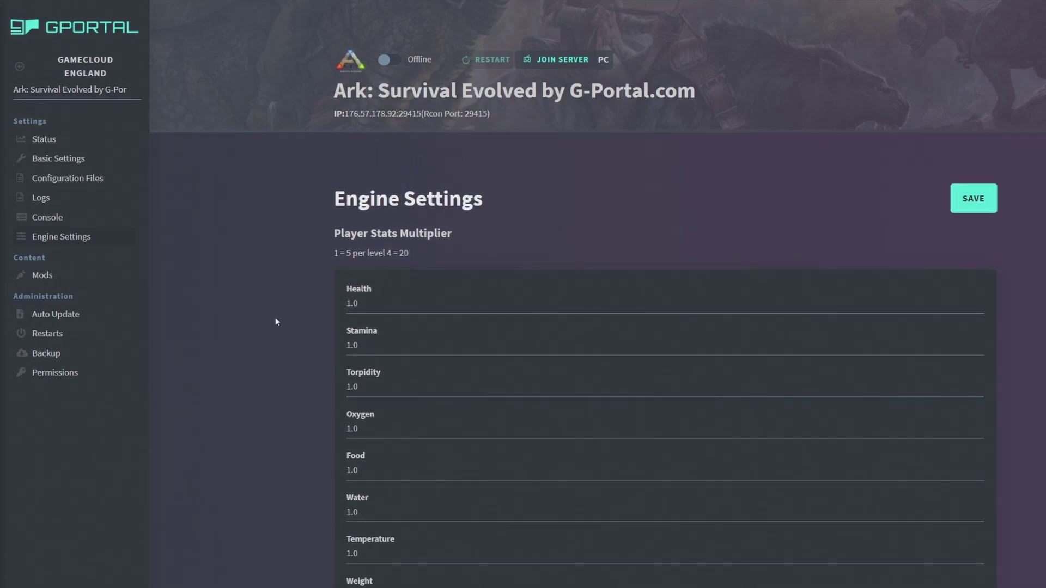
Search the available mods for "structures plus" and install Structures Plus (S+).
click(70, 277)
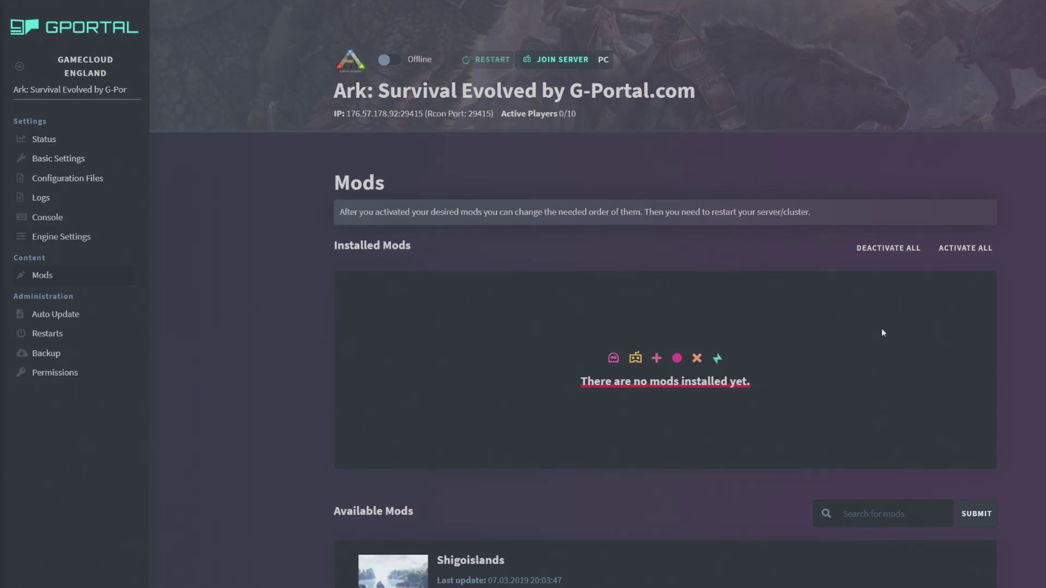
scroll(387, 239, down, 3)
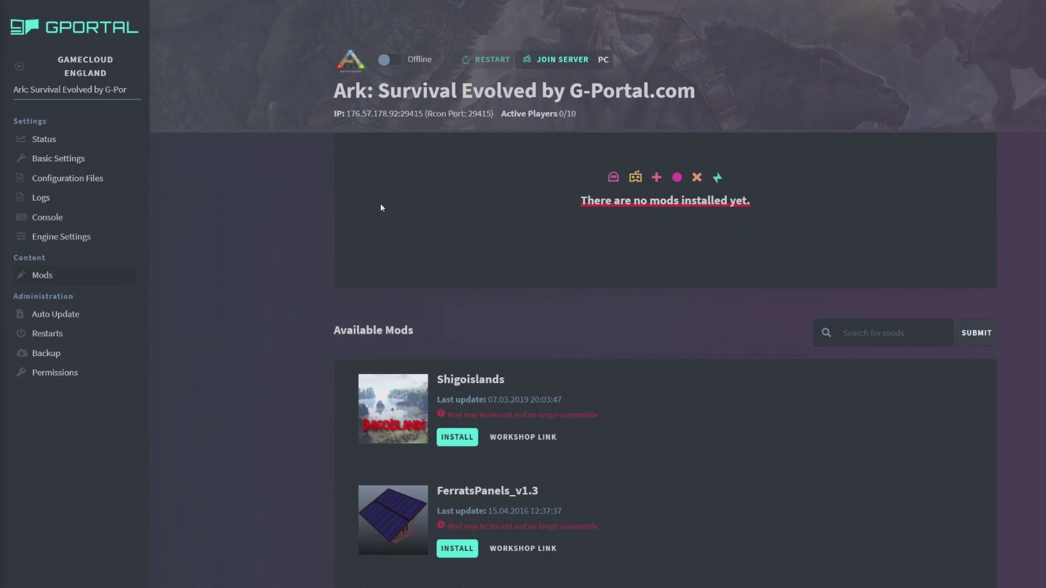
text(structur)
click(961, 328)
scroll(786, 311, up, 2)
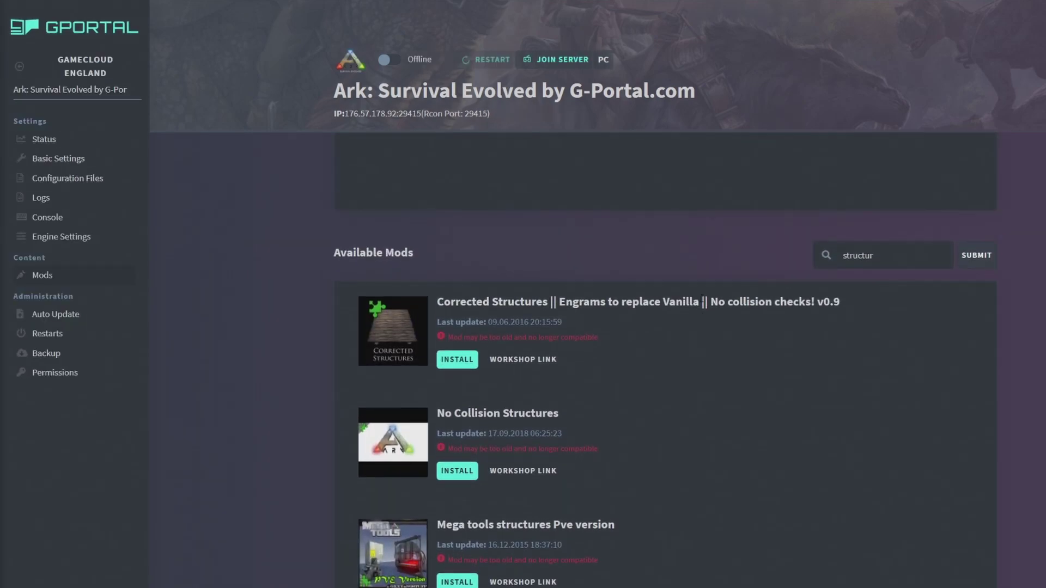
text(es plus)
key(Return)
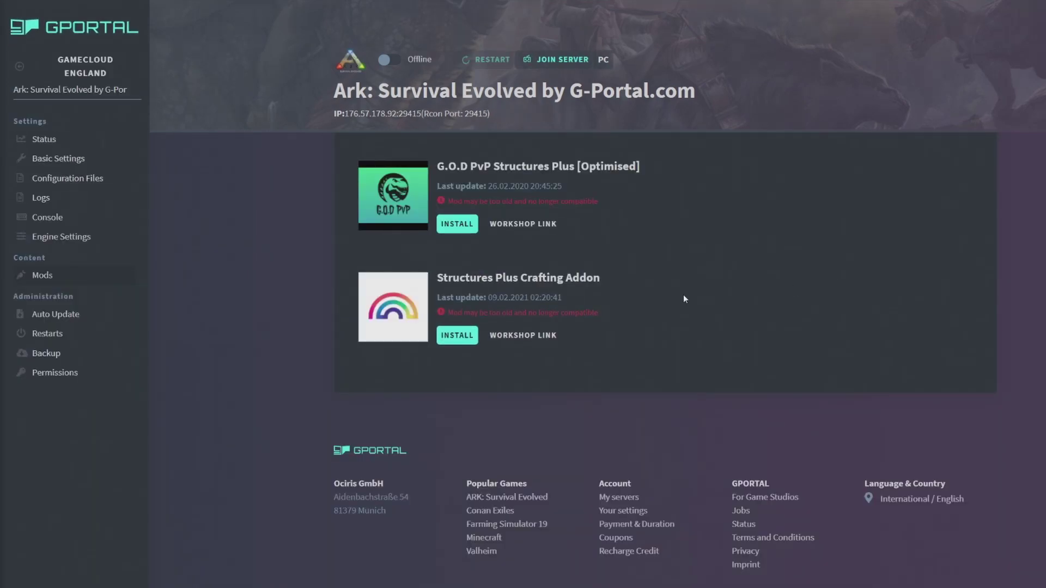
click(463, 412)
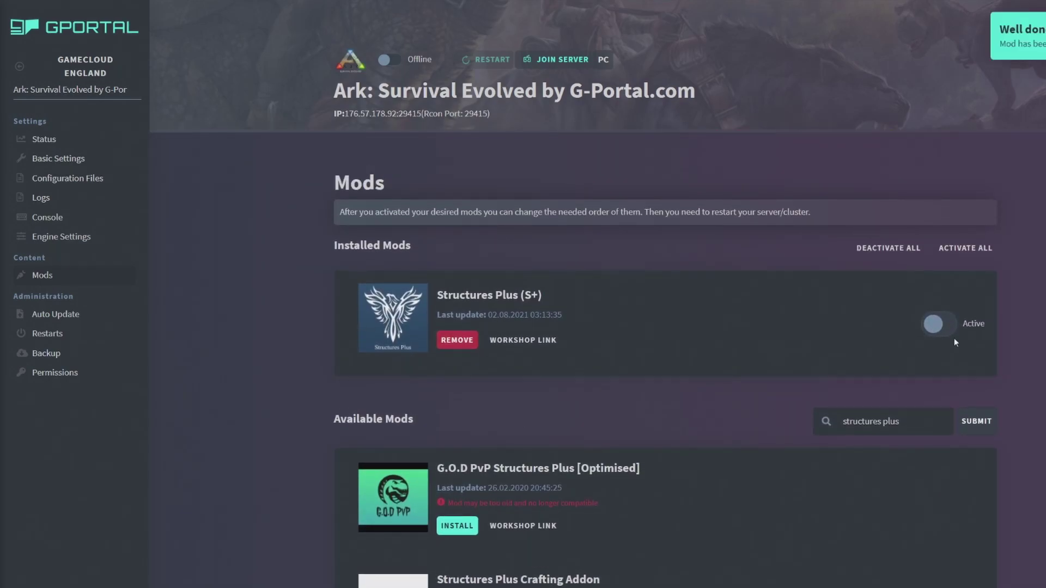
Activate the installed Structures Plus (S+) mod, check its load order entry, and deactivate it again.
click(932, 324)
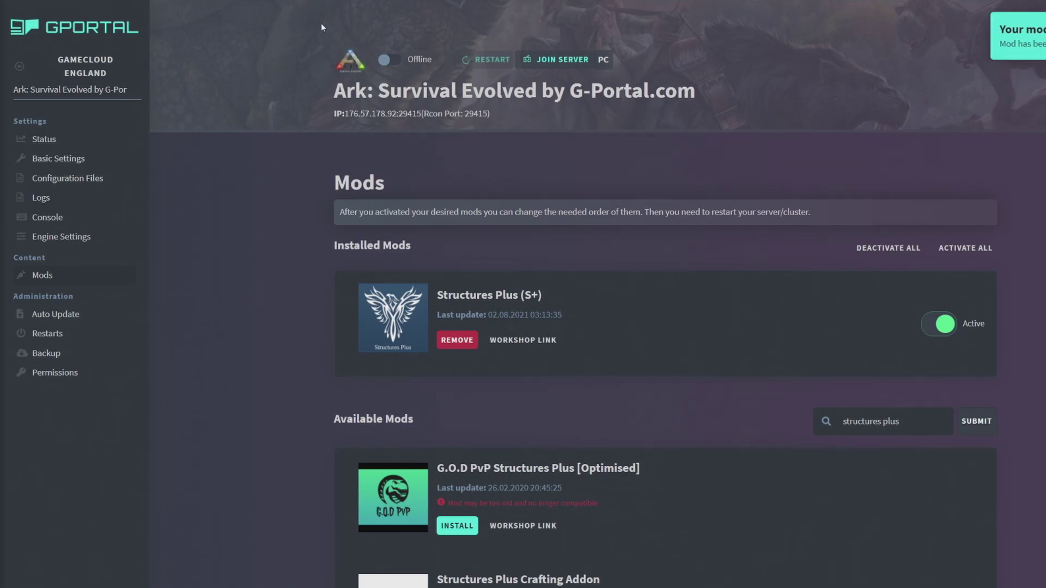
click(385, 60)
drag(425, 28, 703, 28)
click(726, 33)
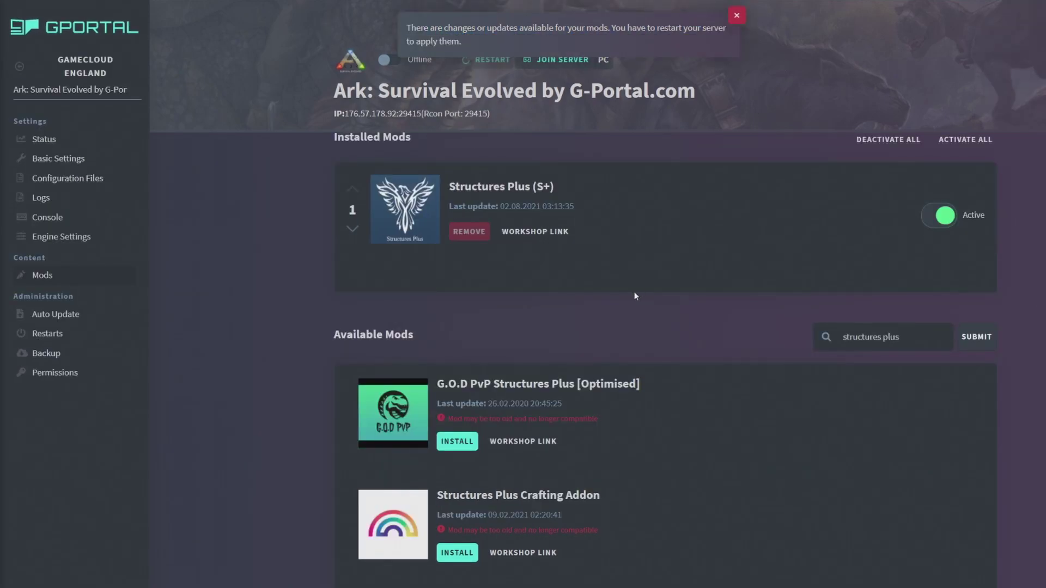
click(941, 215)
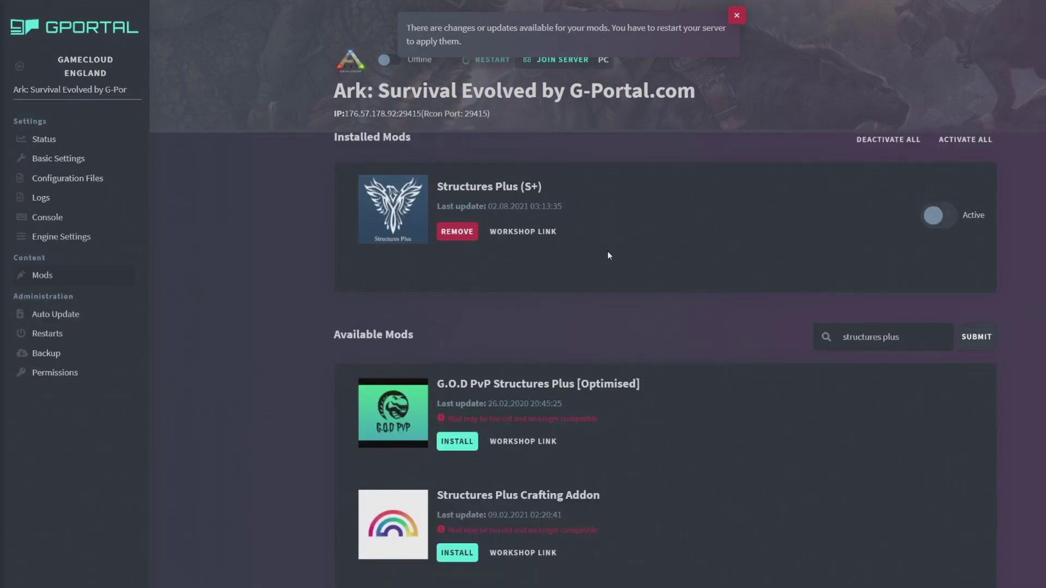
Search the available mods for "primal fear" and look through the results.
key(ctrl+a)
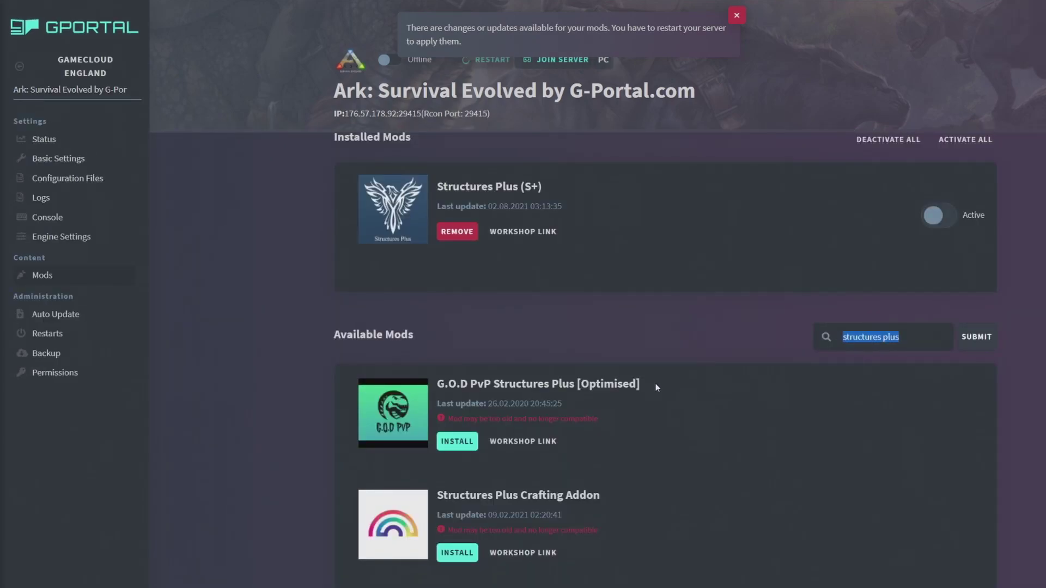
key(BackSpace)
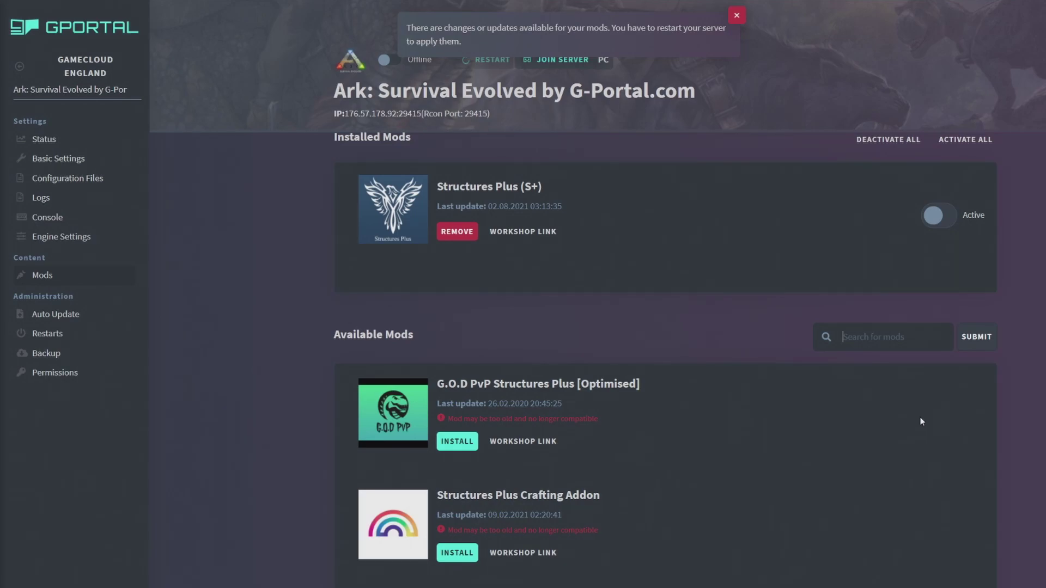
text(primal fear)
key(Return)
scroll(427, 260, down, 10)
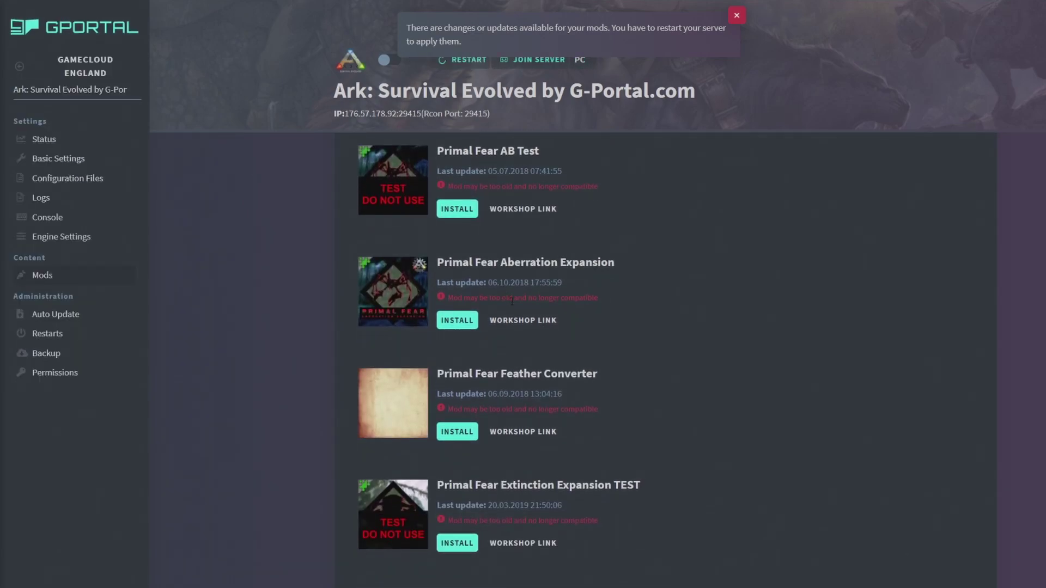
scroll(455, 302, up, 12)
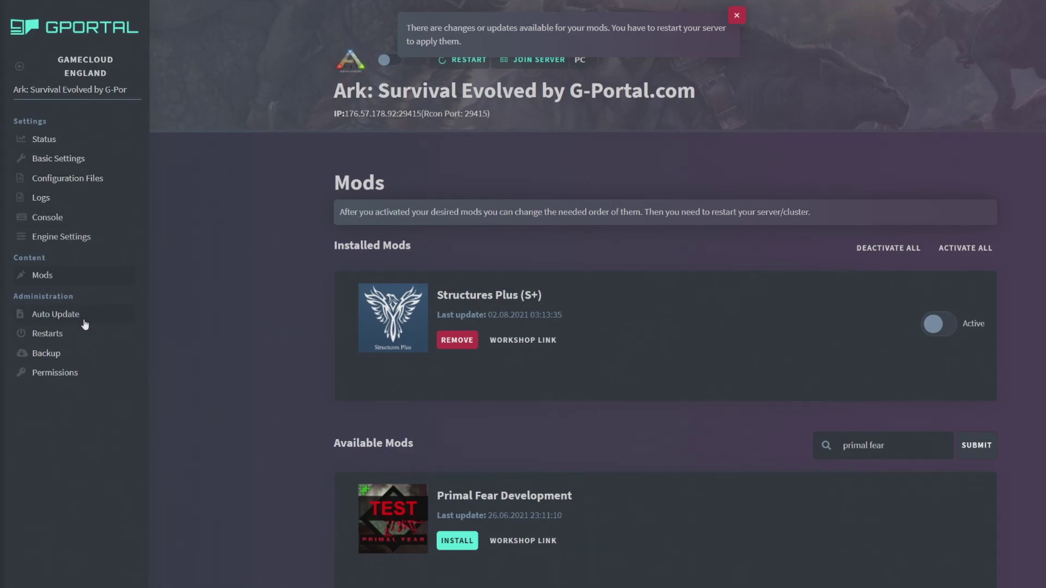
Check the auto update option, and schedule a daily server restart at 00:00 (BST) with the description "daily restart".
click(76, 316)
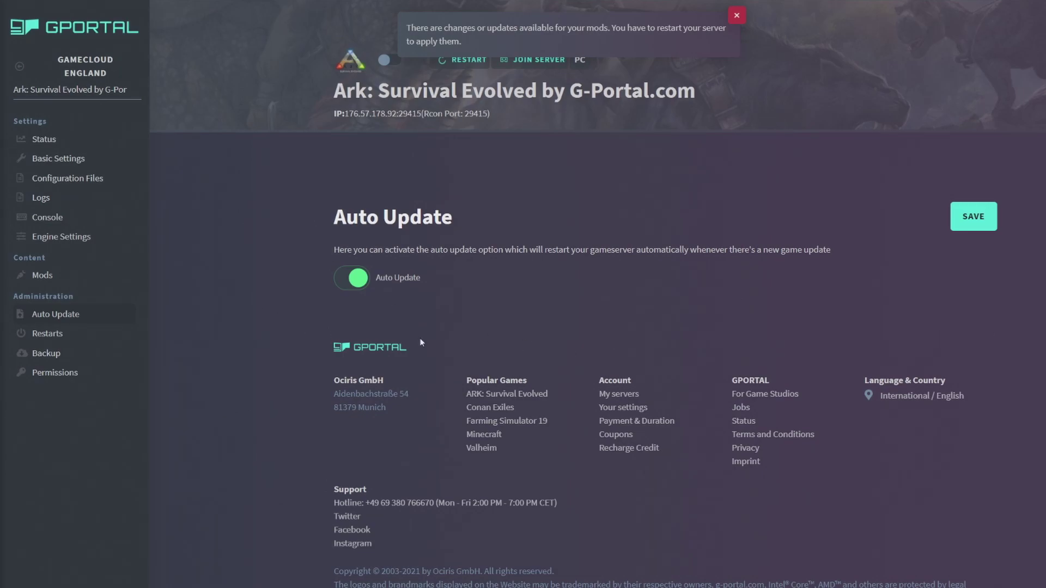
click(50, 336)
click(408, 279)
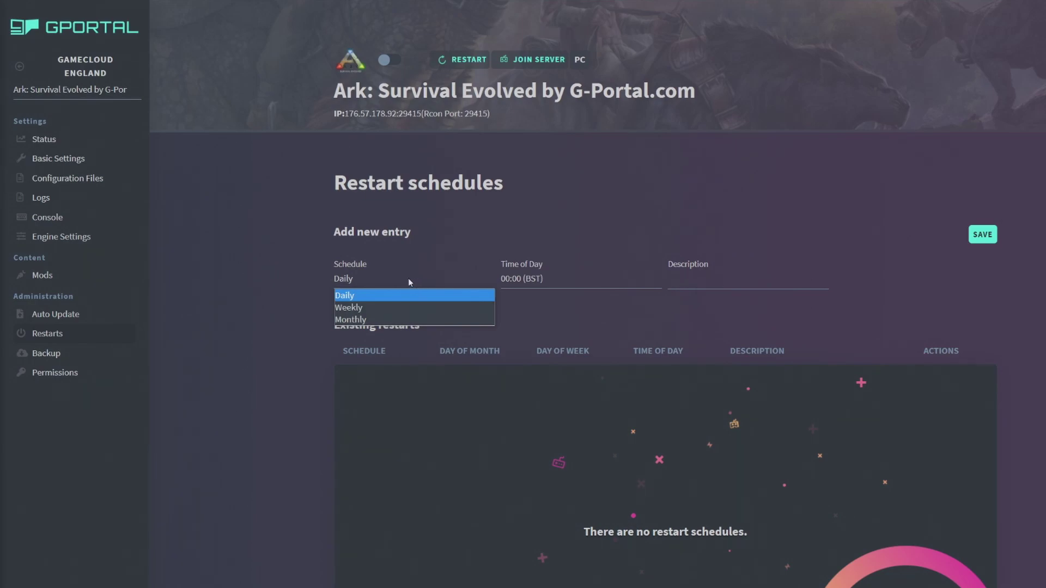
click(544, 283)
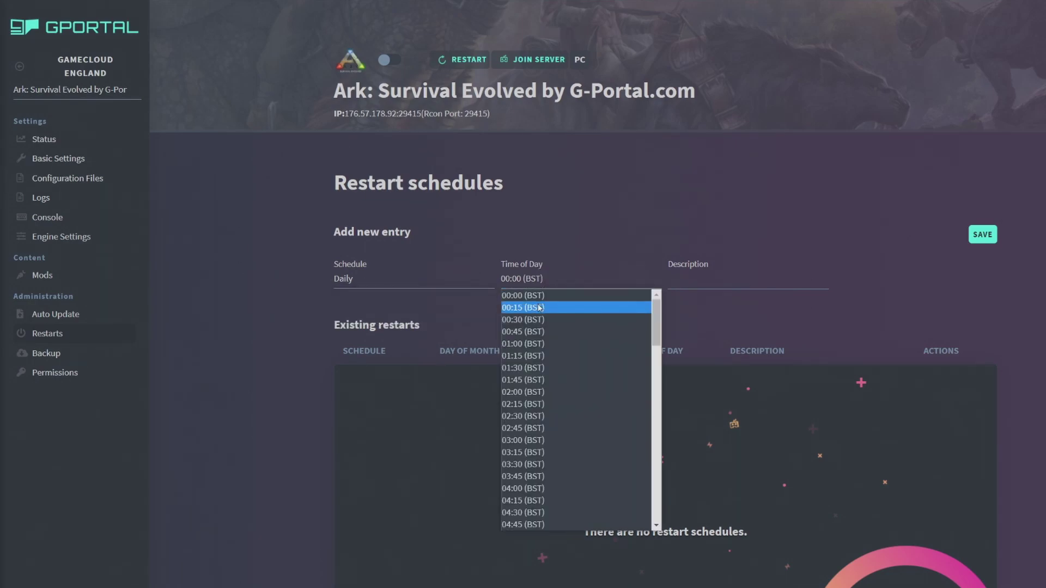
click(728, 277)
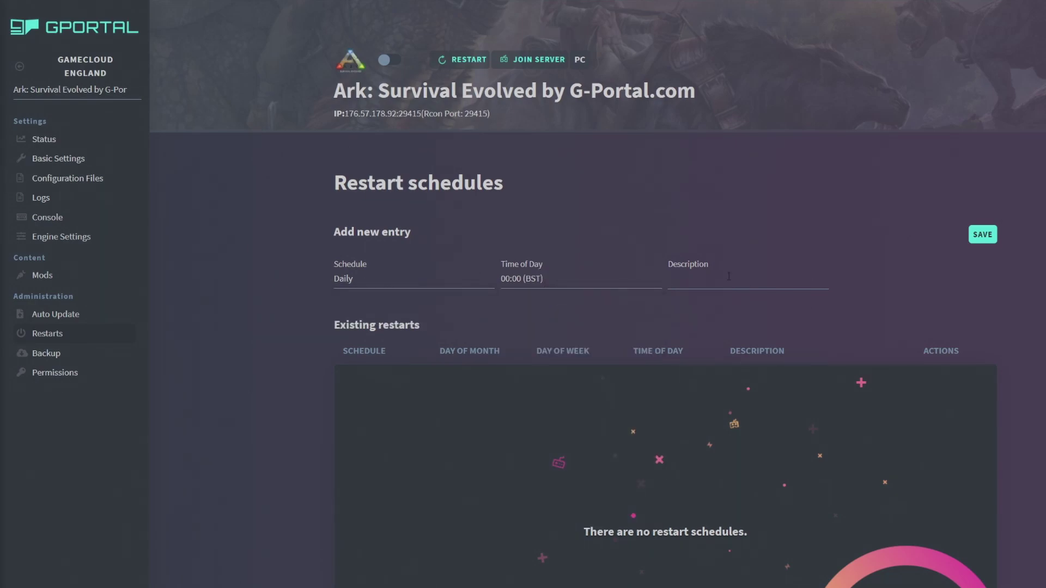
text(daily restart)
click(983, 235)
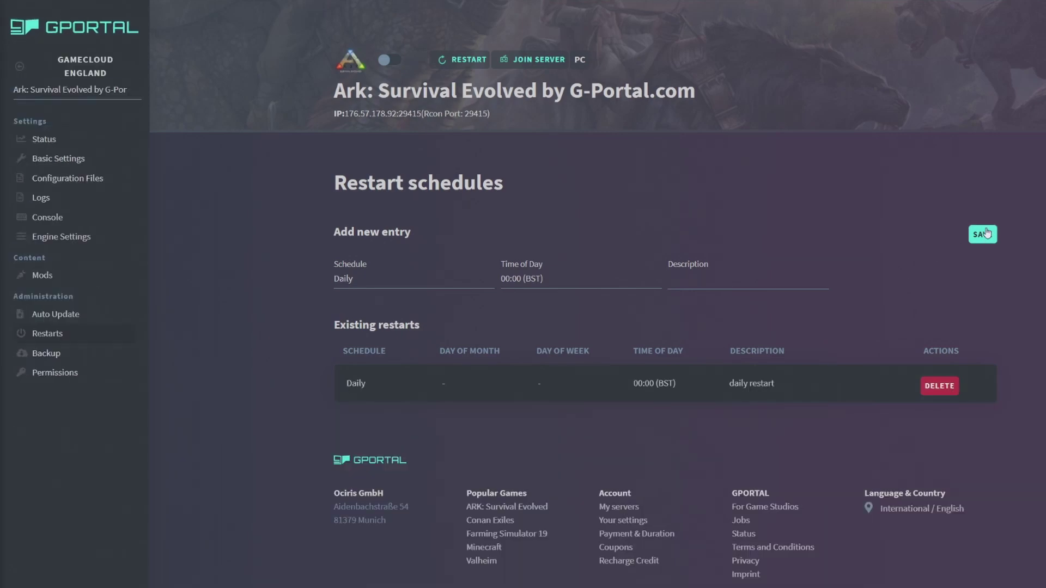
Delete the daily restart entry from the existing restarts.
drag(638, 388, 674, 391)
click(939, 385)
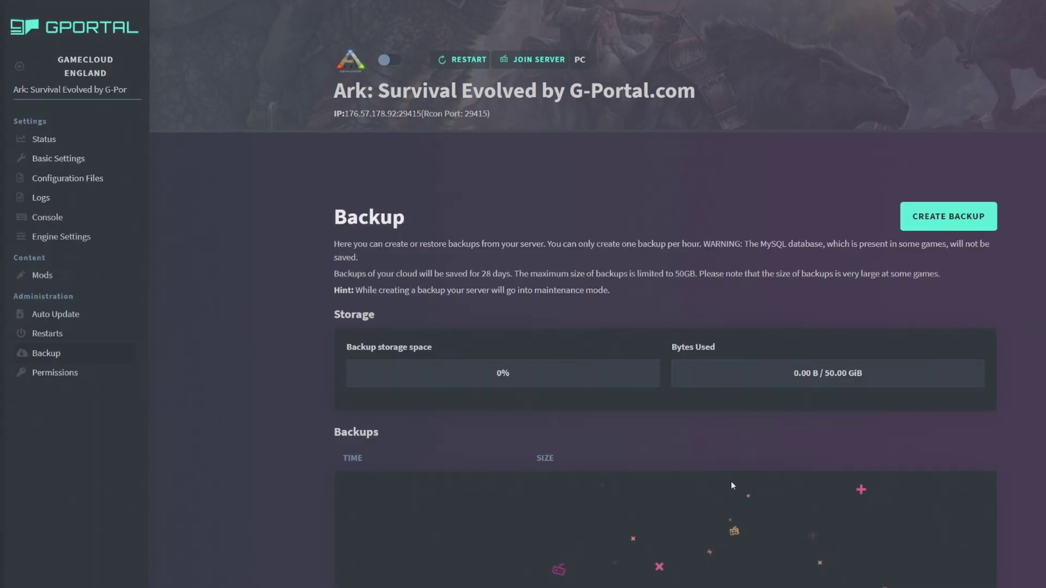
Look through the server's backup storage and backup list, and open the user permissions.
scroll(730, 482, down, 3)
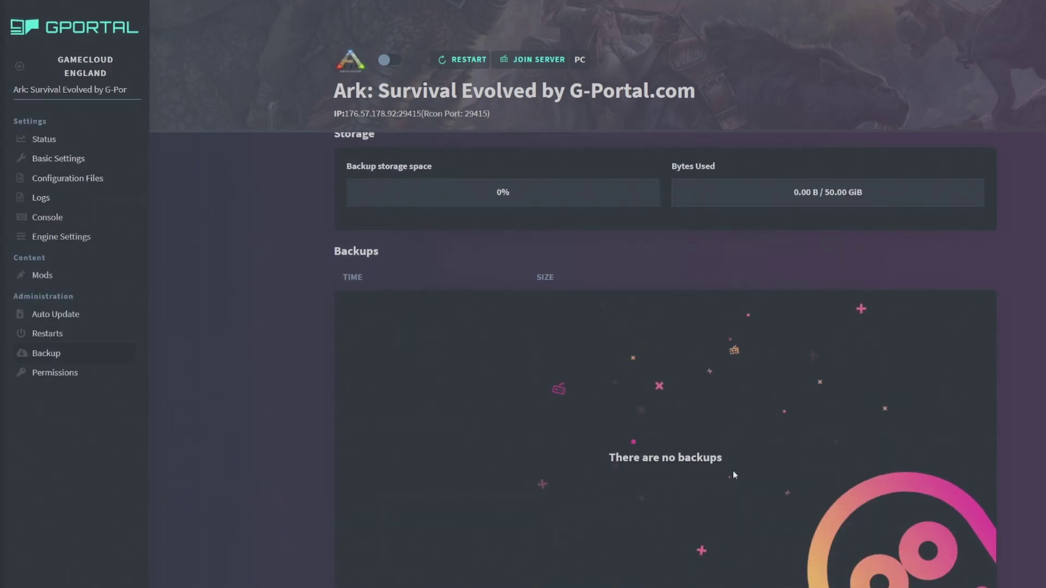
scroll(733, 471, up, 3)
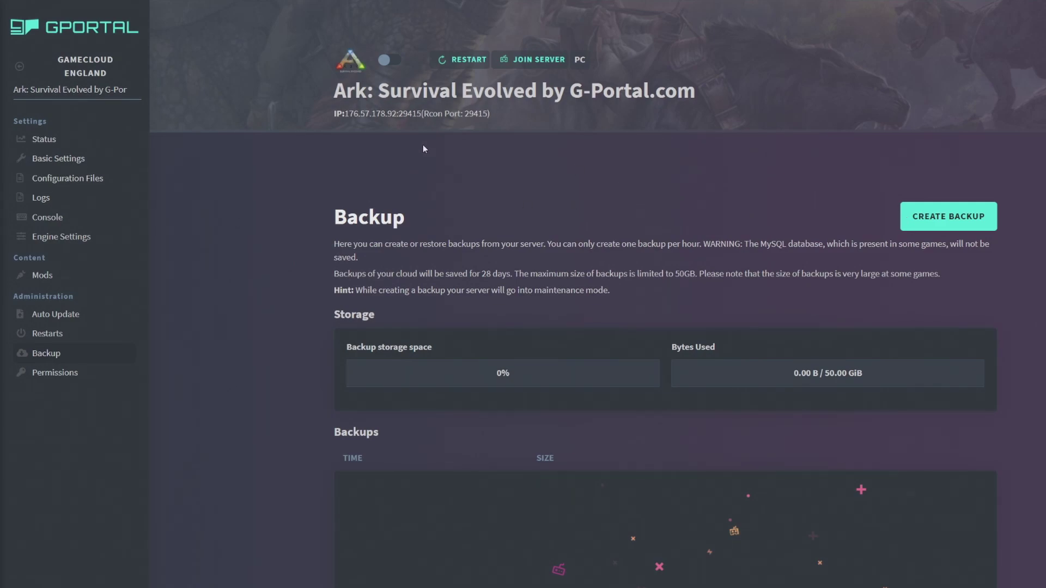
scroll(378, 305, down, 3)
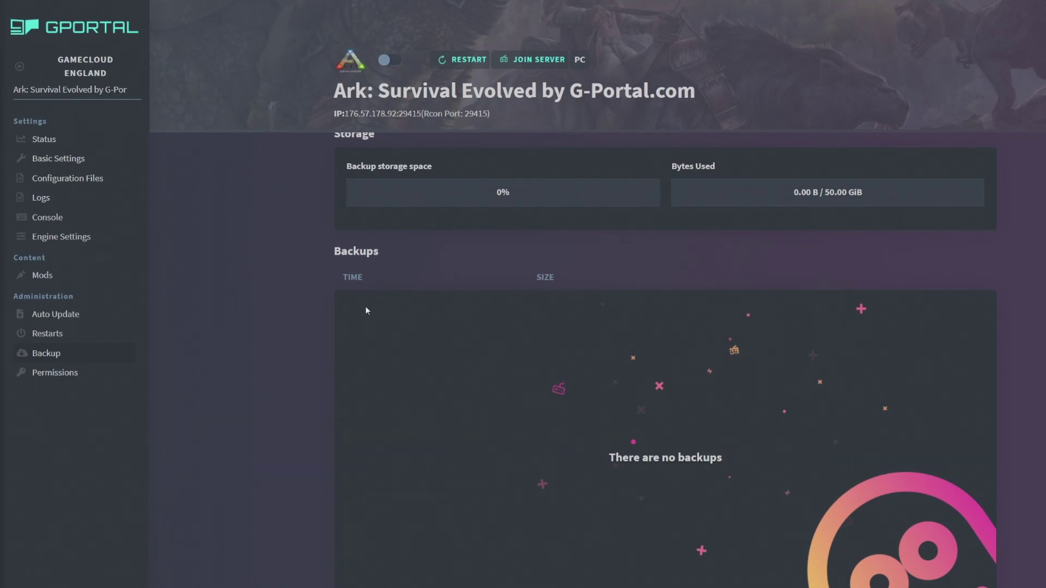
scroll(445, 362, up, 3)
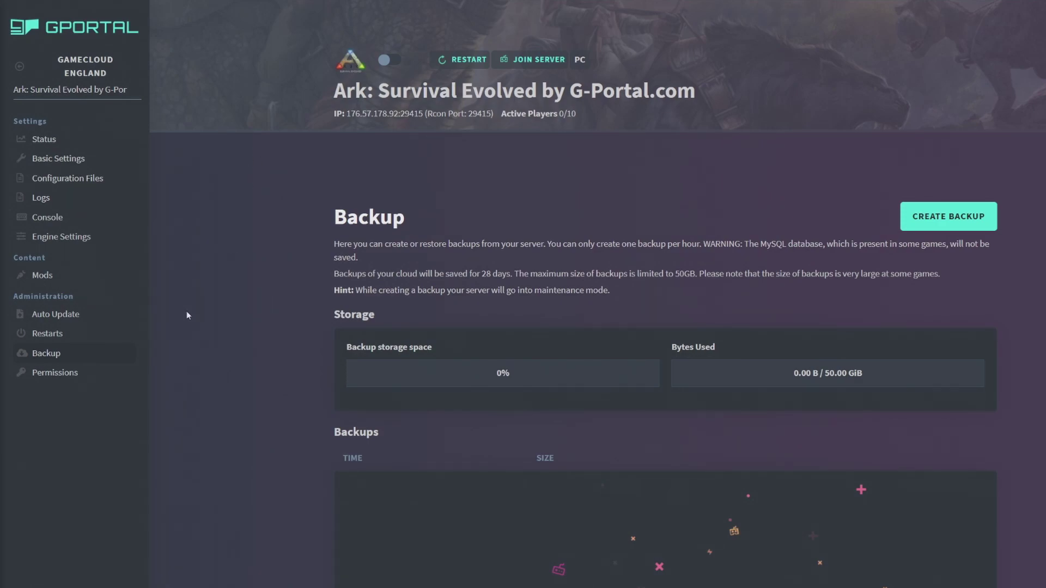
click(57, 373)
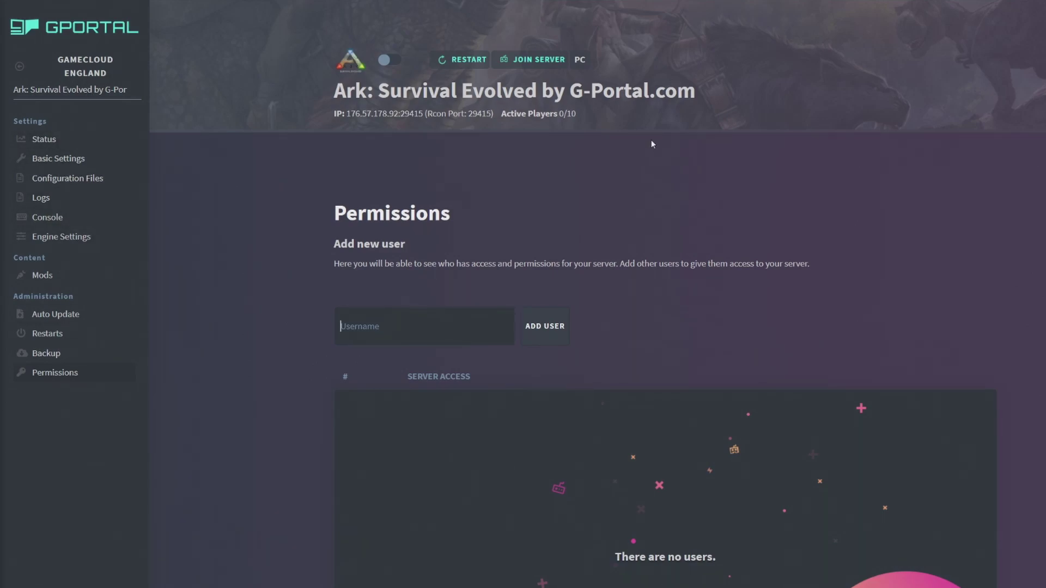
Switch to the Ark: The Complete Saga - Extinction server and look through its mods.
click(90, 37)
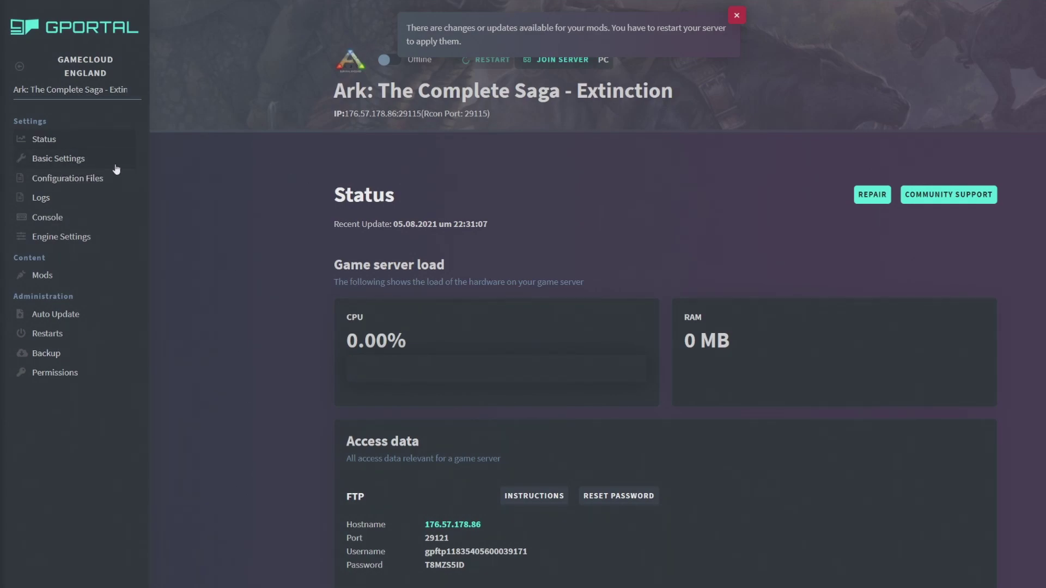
double_click(581, 92)
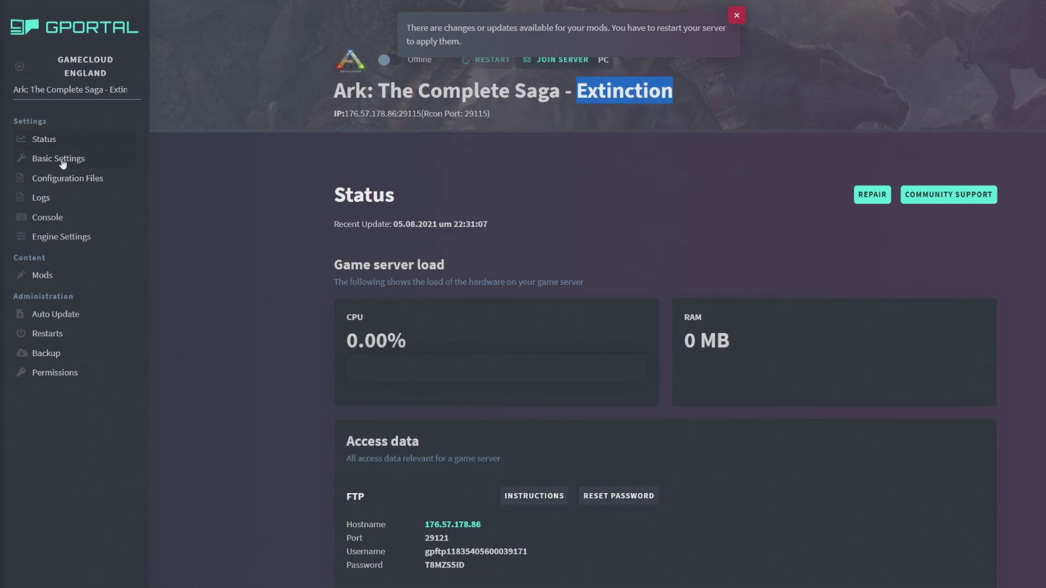
click(67, 275)
scroll(248, 361, down, 2)
scroll(255, 345, down, 5)
scroll(255, 346, up, 7)
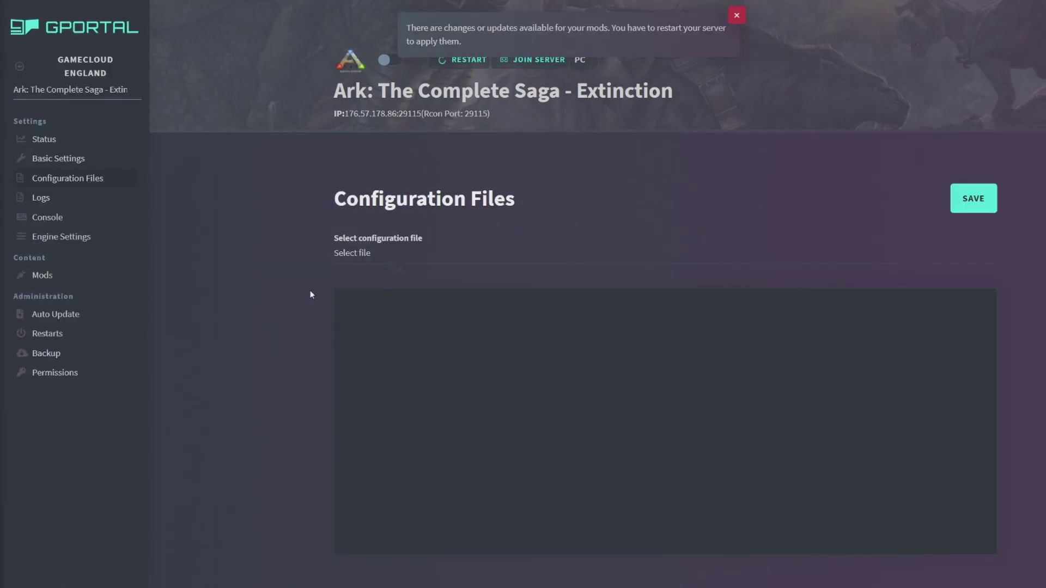
Open GameUserSettings.ini in the Extinction server's configuration files and find the [StructuresPlus] section.
click(597, 253)
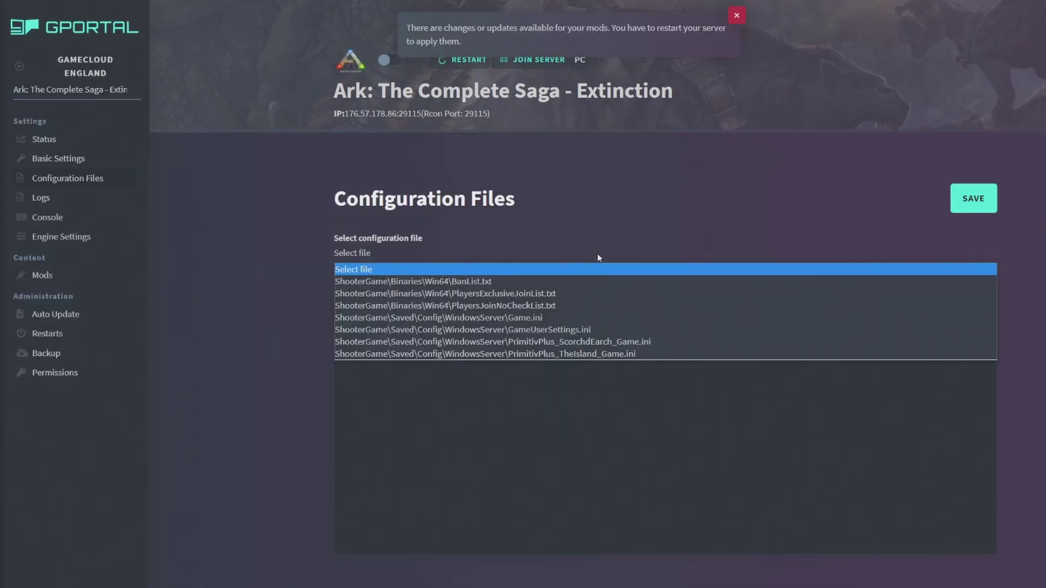
click(678, 329)
scroll(555, 414, down, 15)
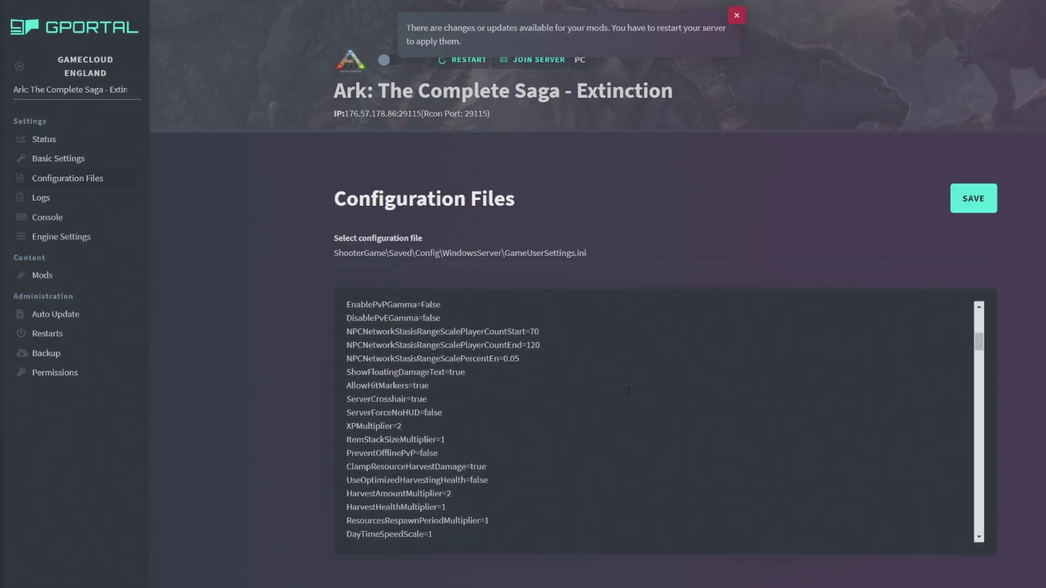
scroll(555, 414, down, 5)
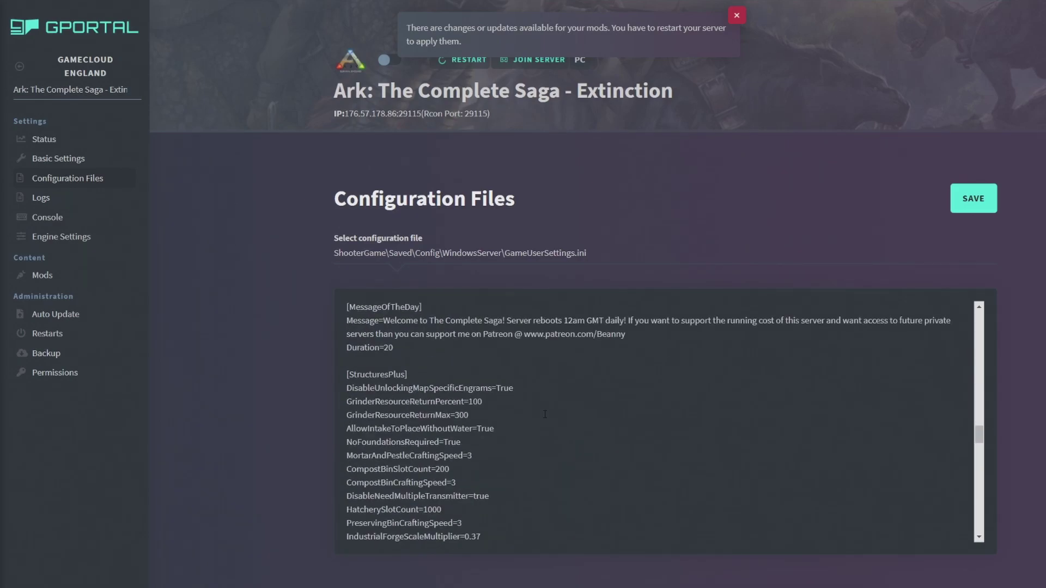
scroll(542, 413, down, 3)
scroll(542, 414, up, 3)
Examine the [StructuresPlus] entries, including map-specific engrams, grinder returns, intake placement, crafting speeds, slot counts and transmitter settings.
drag(515, 388, 455, 388)
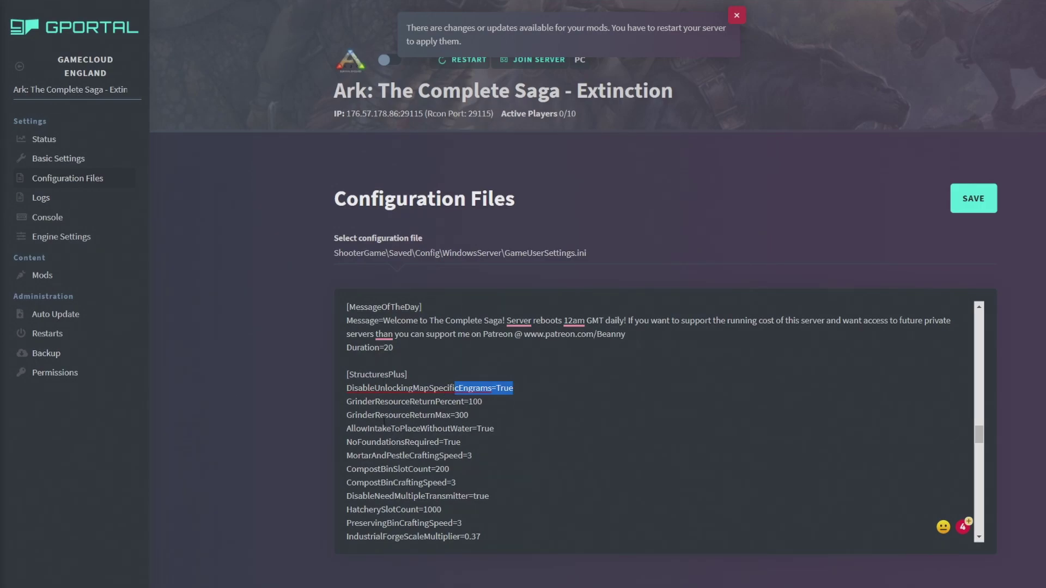
drag(372, 415, 464, 415)
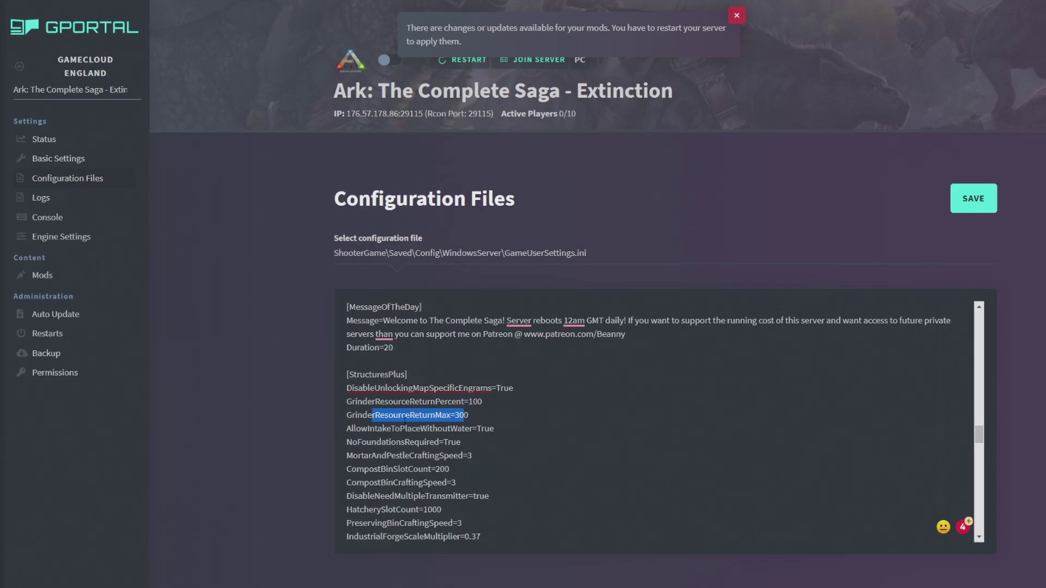
drag(495, 428, 328, 437)
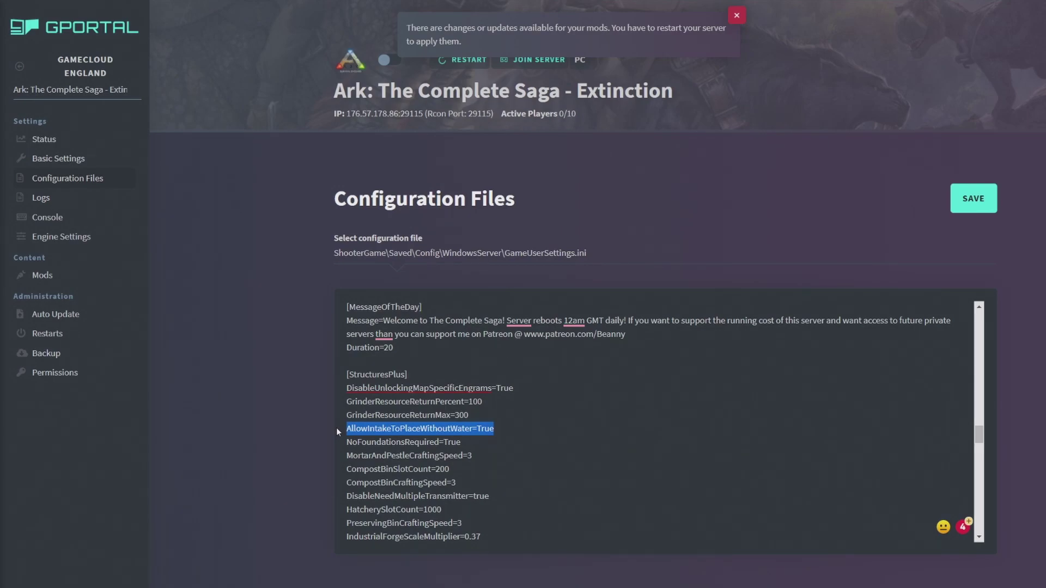
click(512, 426)
key(ctrl+shift+Left)
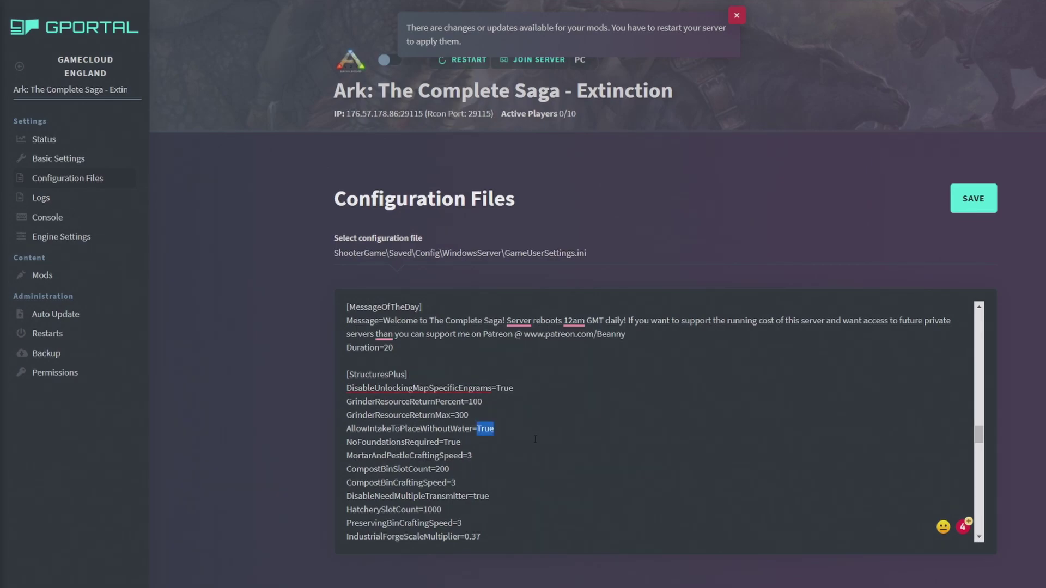
click(500, 441)
drag(353, 455, 514, 459)
drag(357, 469, 440, 470)
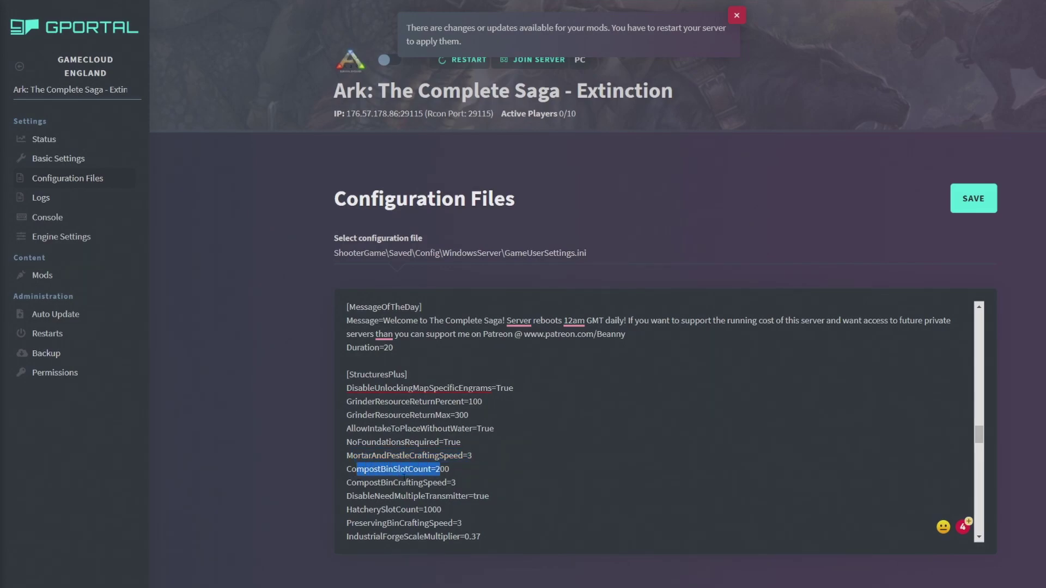
drag(358, 496, 401, 495)
scroll(508, 435, down, 2)
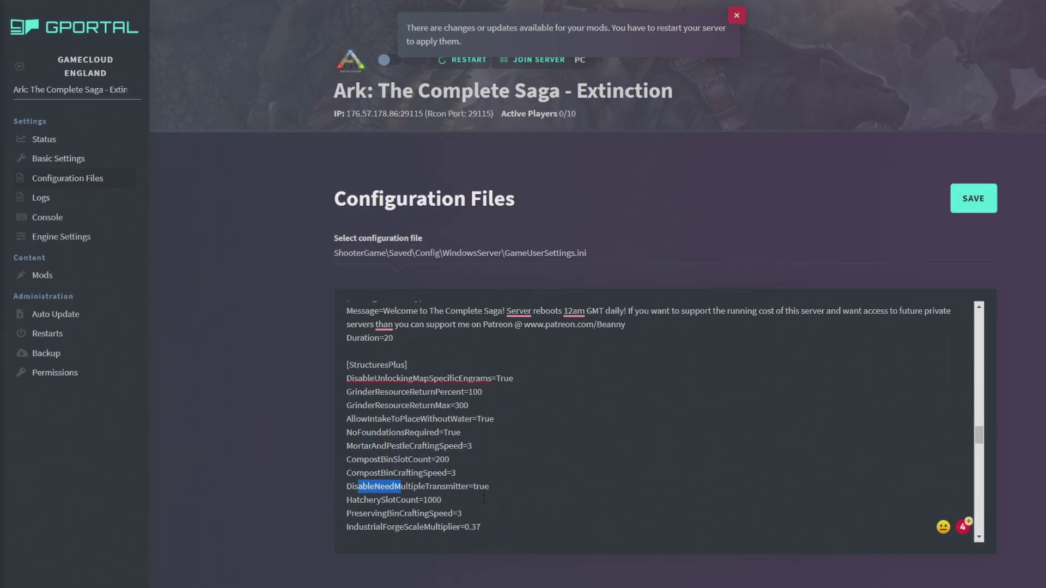
scroll(464, 428, up, 1)
drag(496, 471, 346, 327)
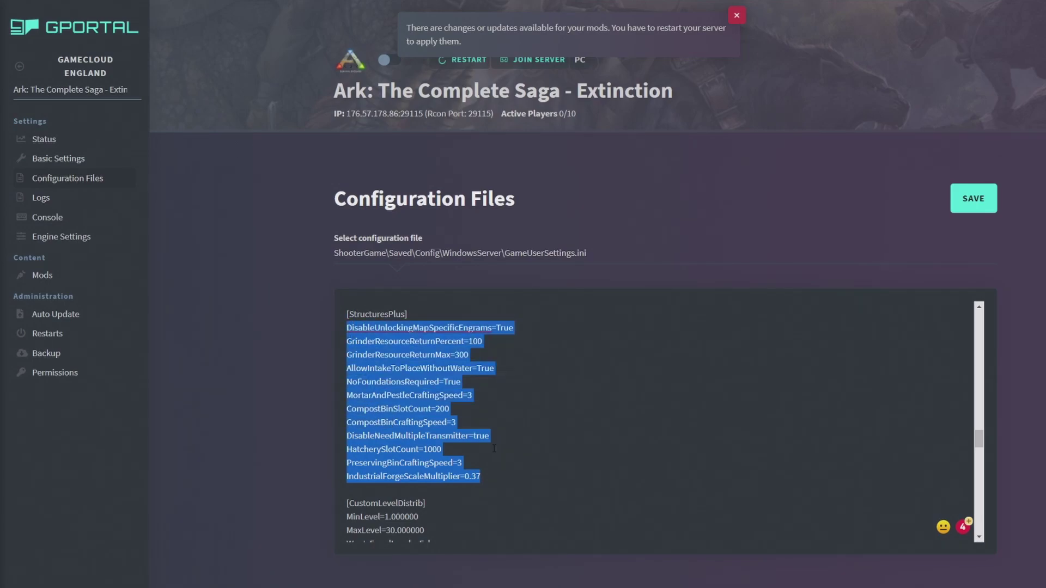
Examine the [CustomLevelDistrib] and [DeathRecovery] mod settings in GameUserSettings.ini.
scroll(487, 440, down, 2)
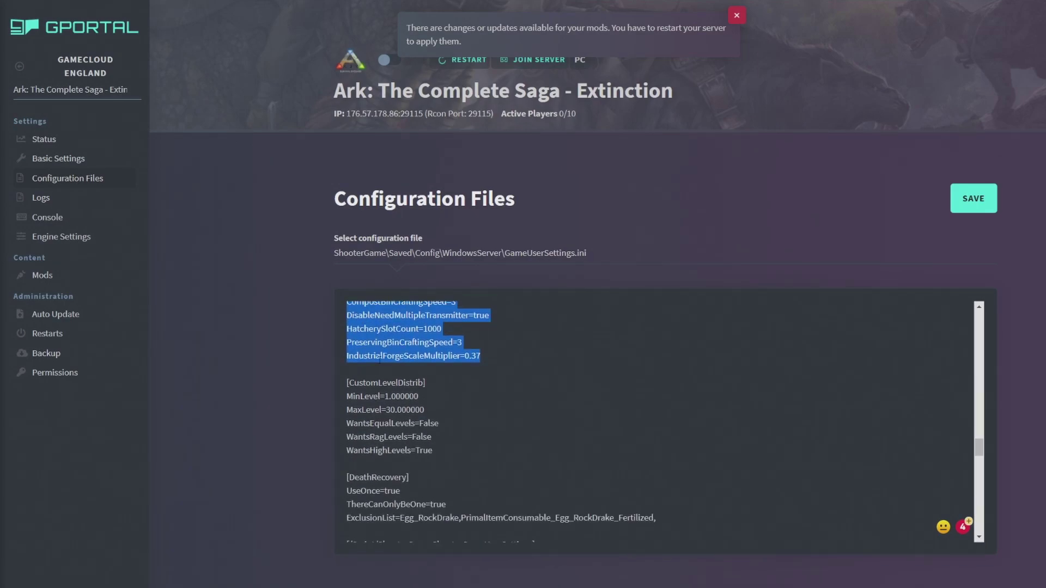
click(362, 383)
drag(444, 449, 338, 399)
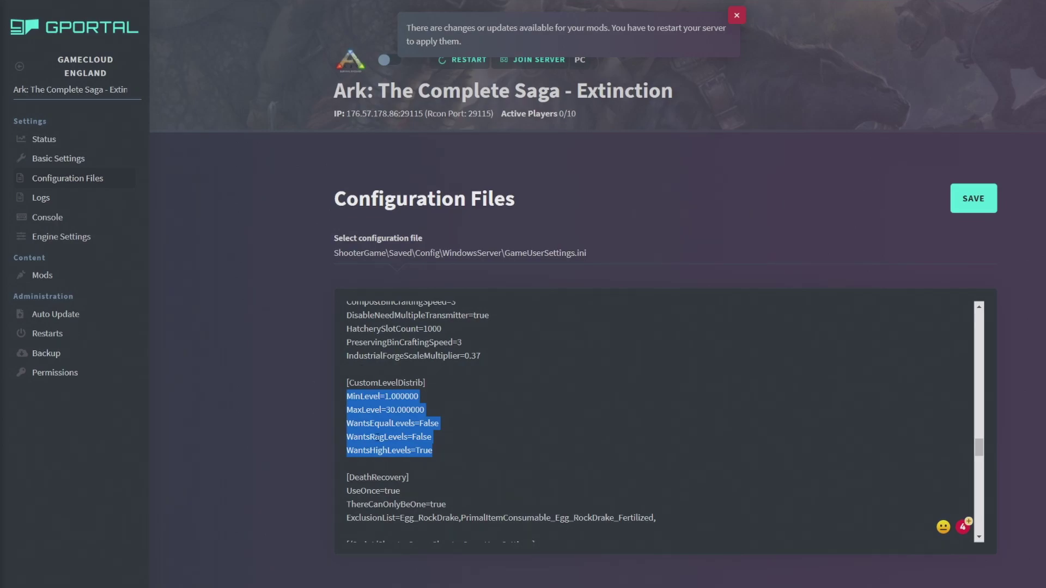
scroll(357, 434, down, 2)
drag(656, 458, 341, 429)
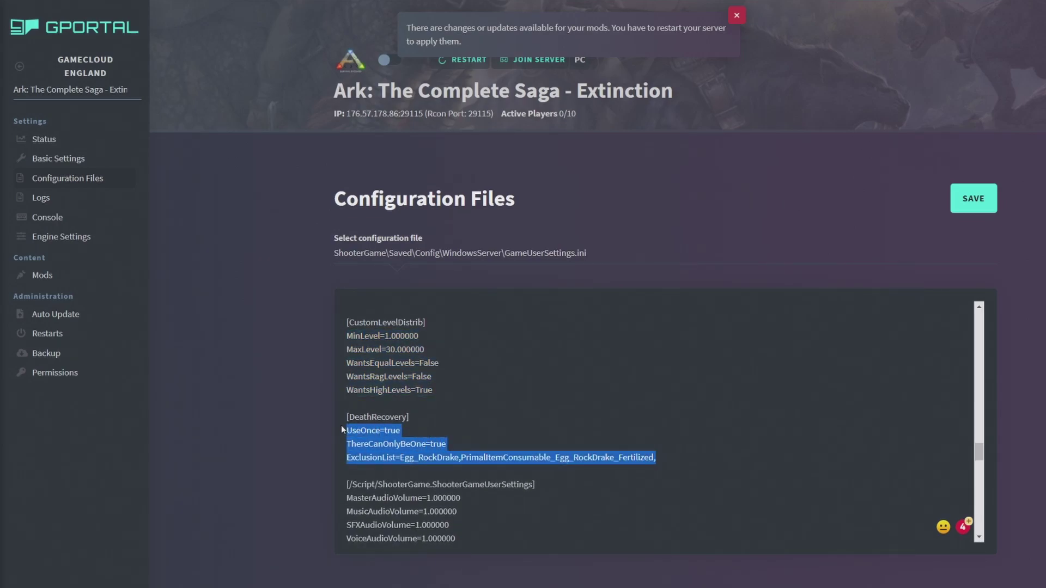
scroll(669, 453, down, 1)
Review the message of the day, session name and ActiveMods entries above the mod sections in GameUserSettings.ini.
scroll(597, 446, up, 10)
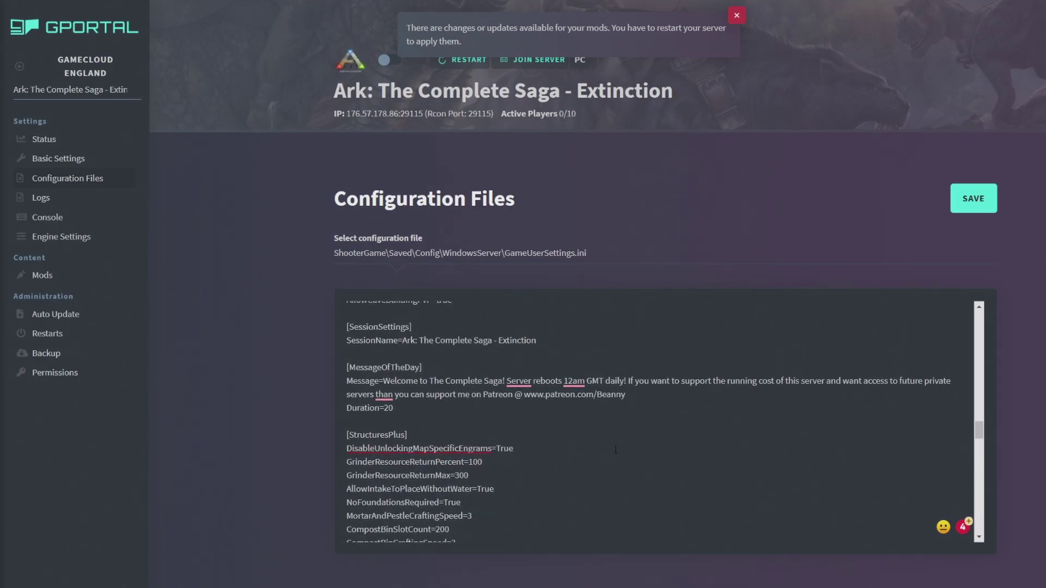
scroll(597, 446, up, 1)
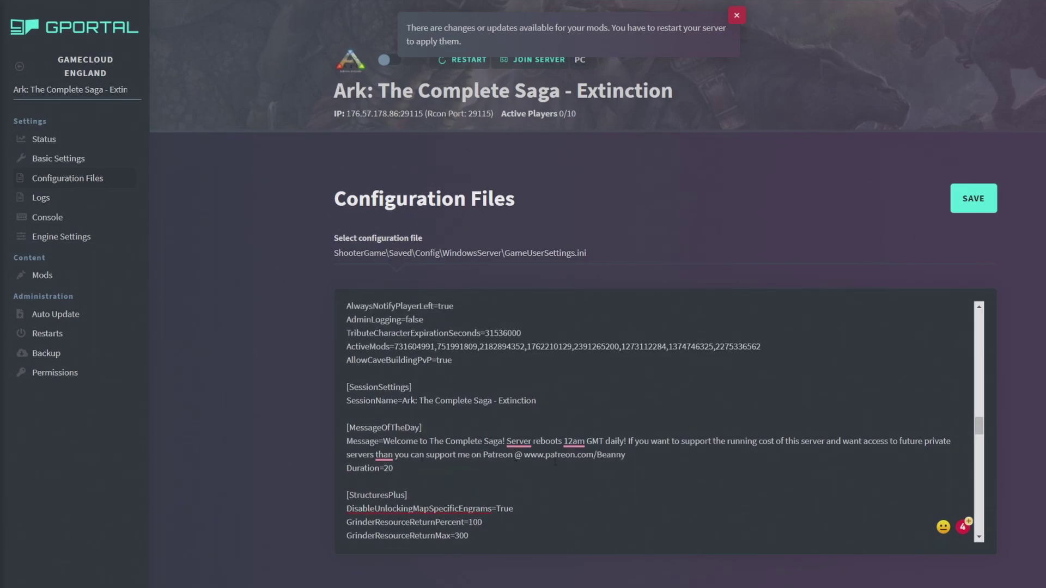
scroll(447, 477, up, 2)
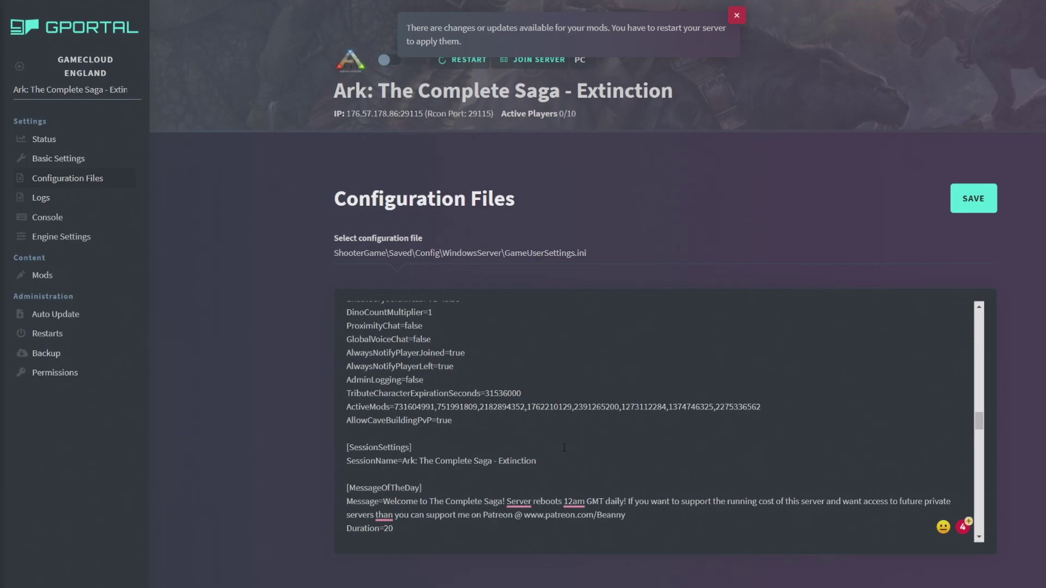
scroll(564, 447, up, 1)
Open Game.ini and examine the OverridePlayerLevelEngramPoints entries down to the last one.
click(462, 257)
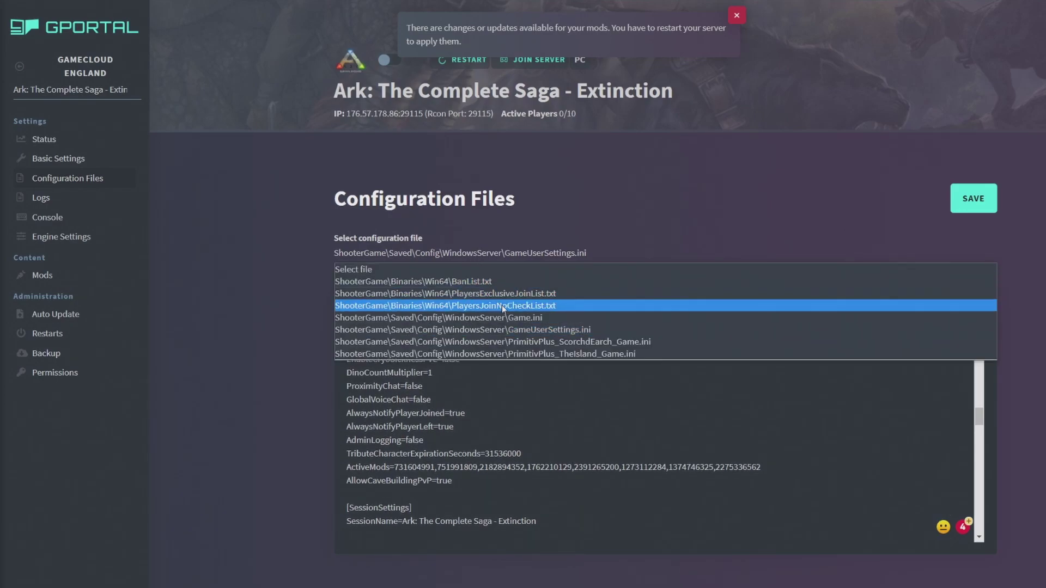
click(533, 333)
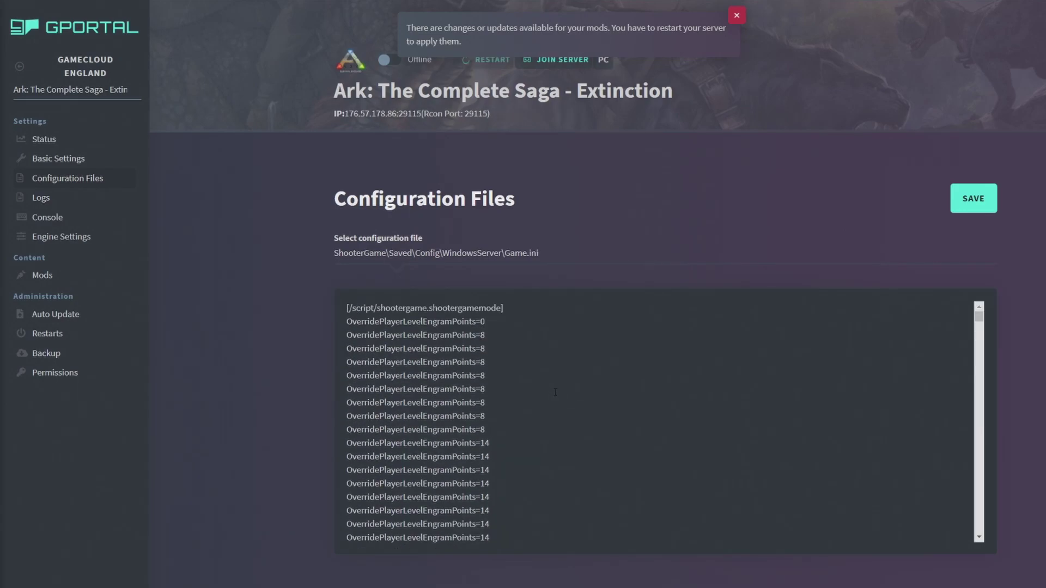
scroll(433, 383, down, 5)
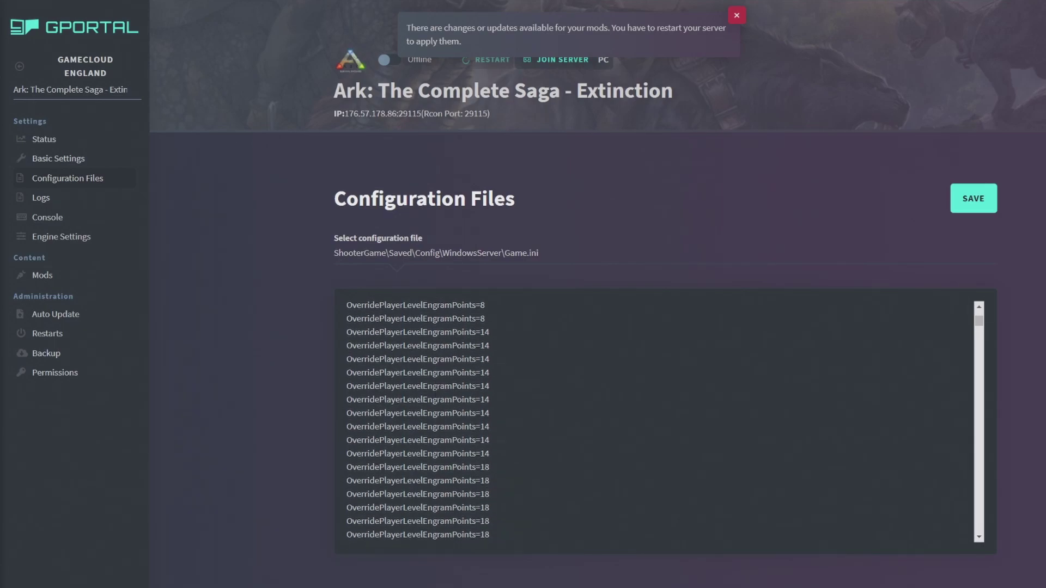
scroll(488, 390, down, 10)
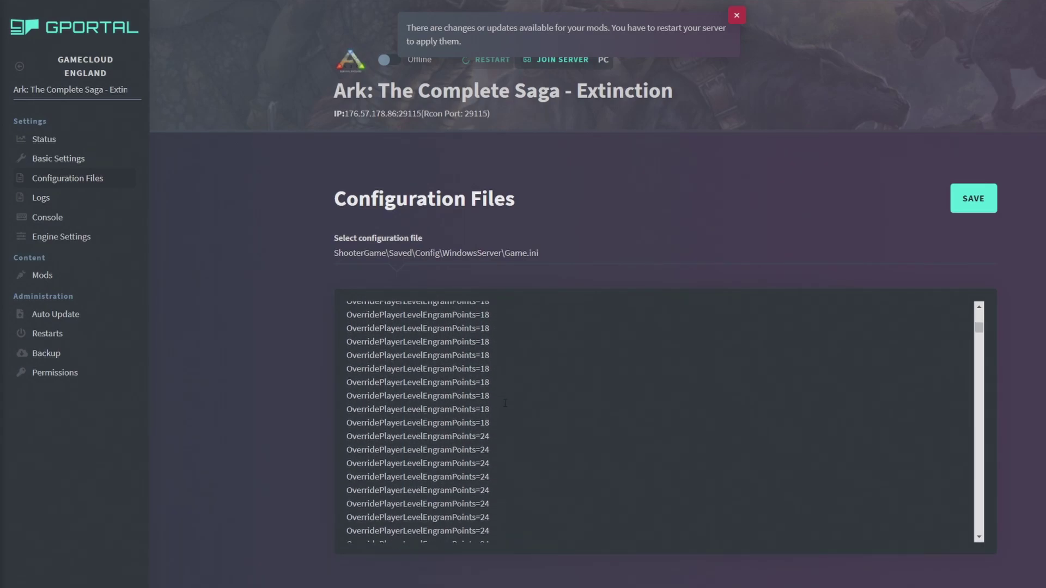
scroll(505, 413, down, 10)
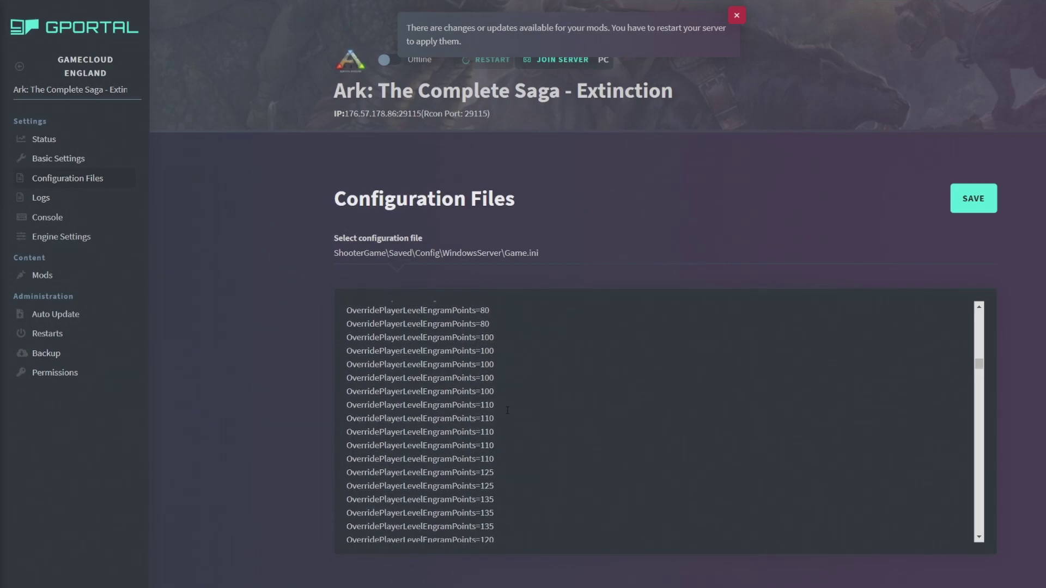
scroll(505, 412, down, 6)
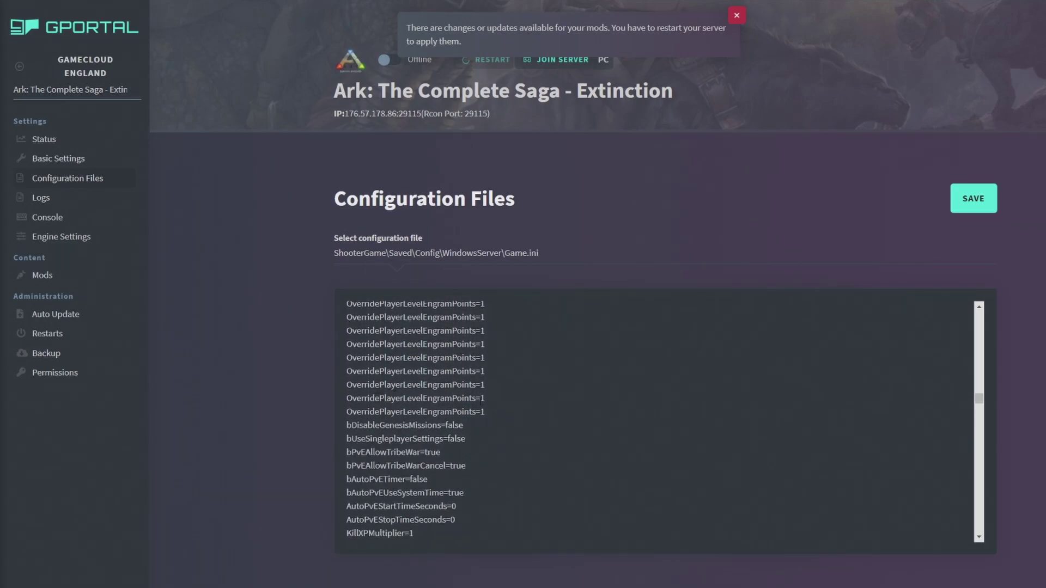
drag(485, 398, 391, 398)
click(390, 398)
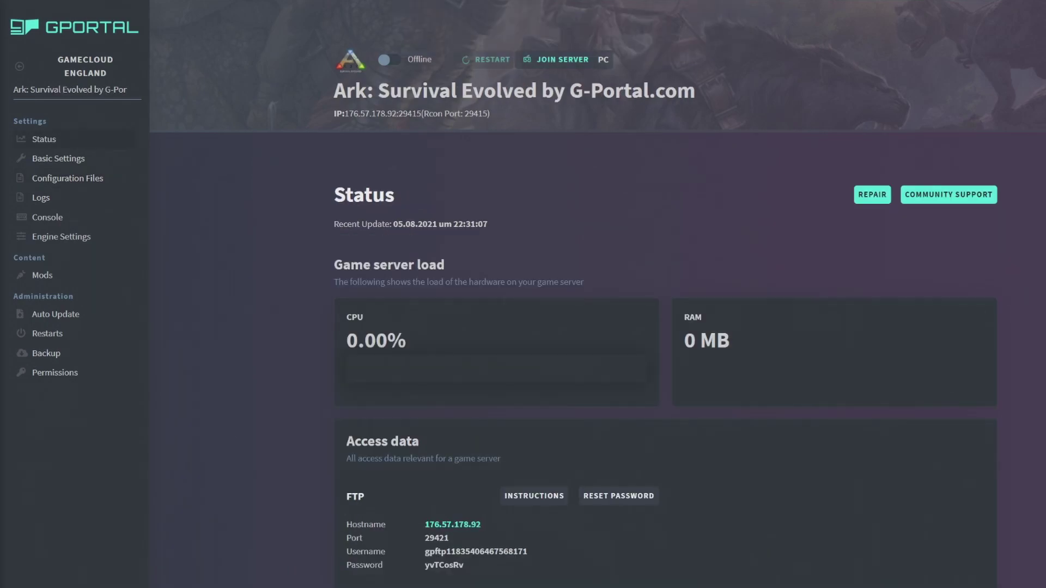